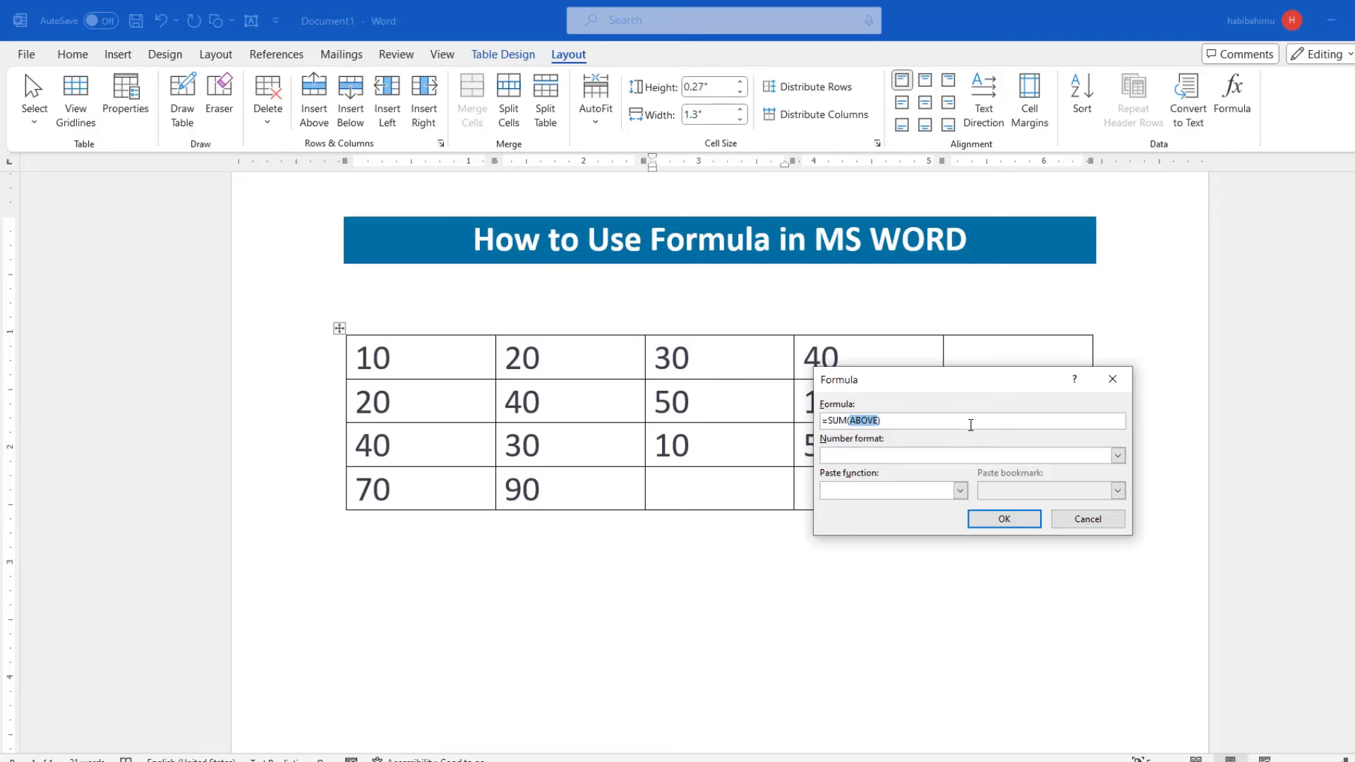
- Confirm the =SUM(C1:C2), =SUM(ABOVE) and =MIN(LEFT) formula examples in the demo table
type("C1:")
type("C2")
left_click(898, 382)
left_click_drag(899, 382, 882, 369)
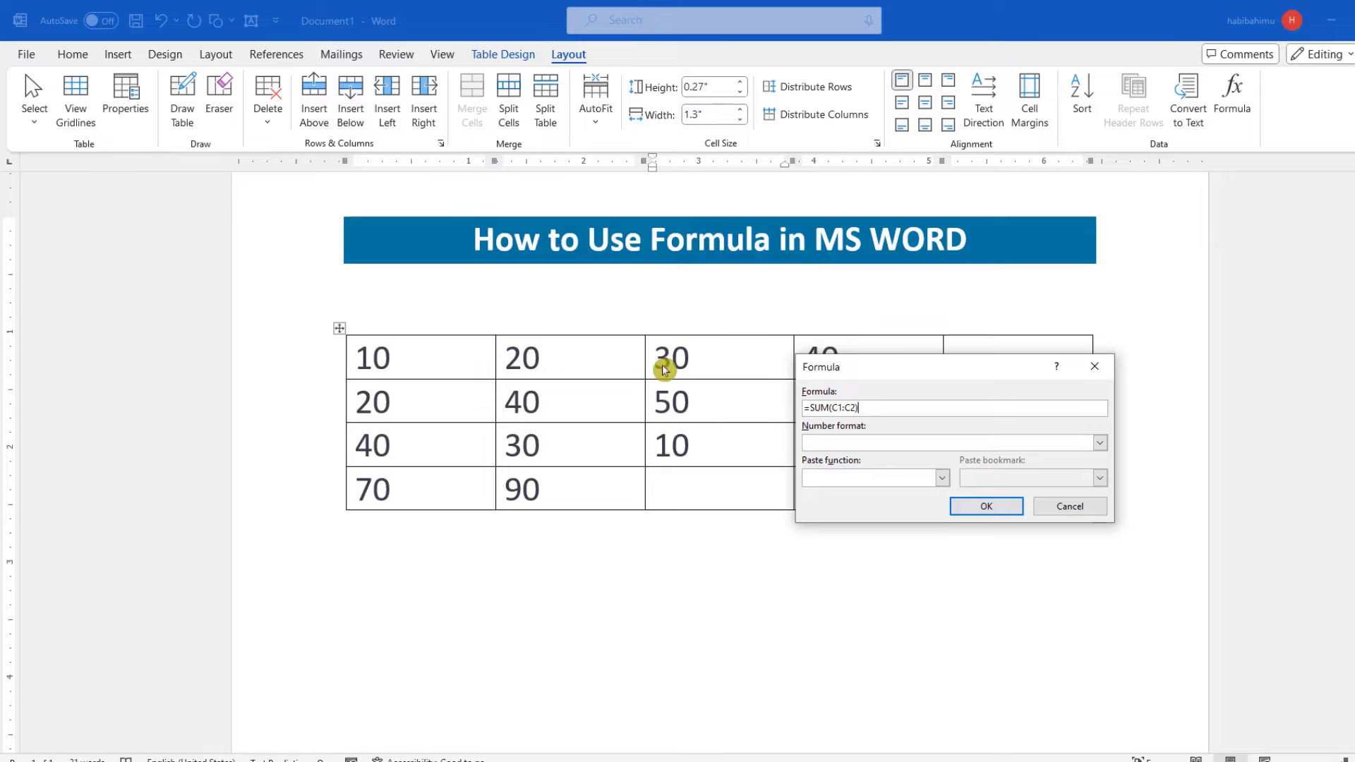
left_click(1003, 497)
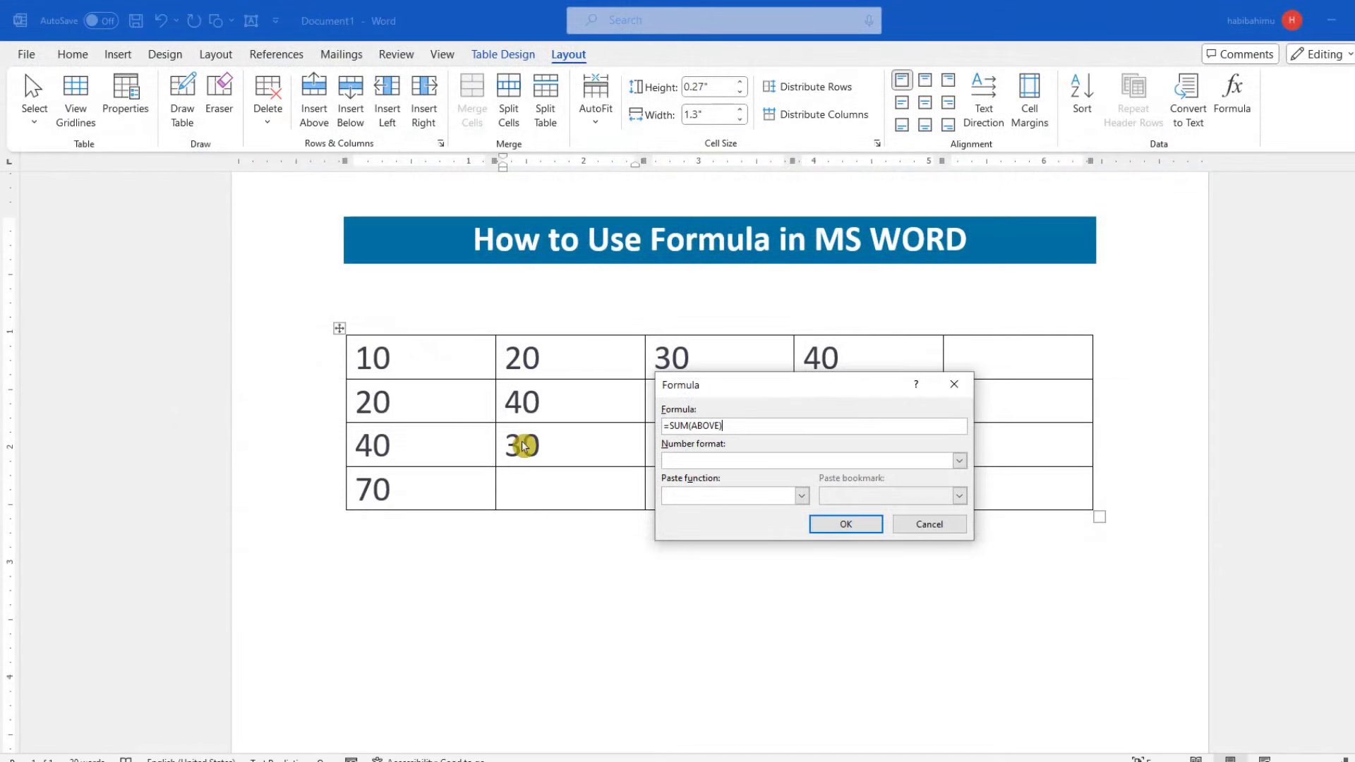
left_click(845, 524)
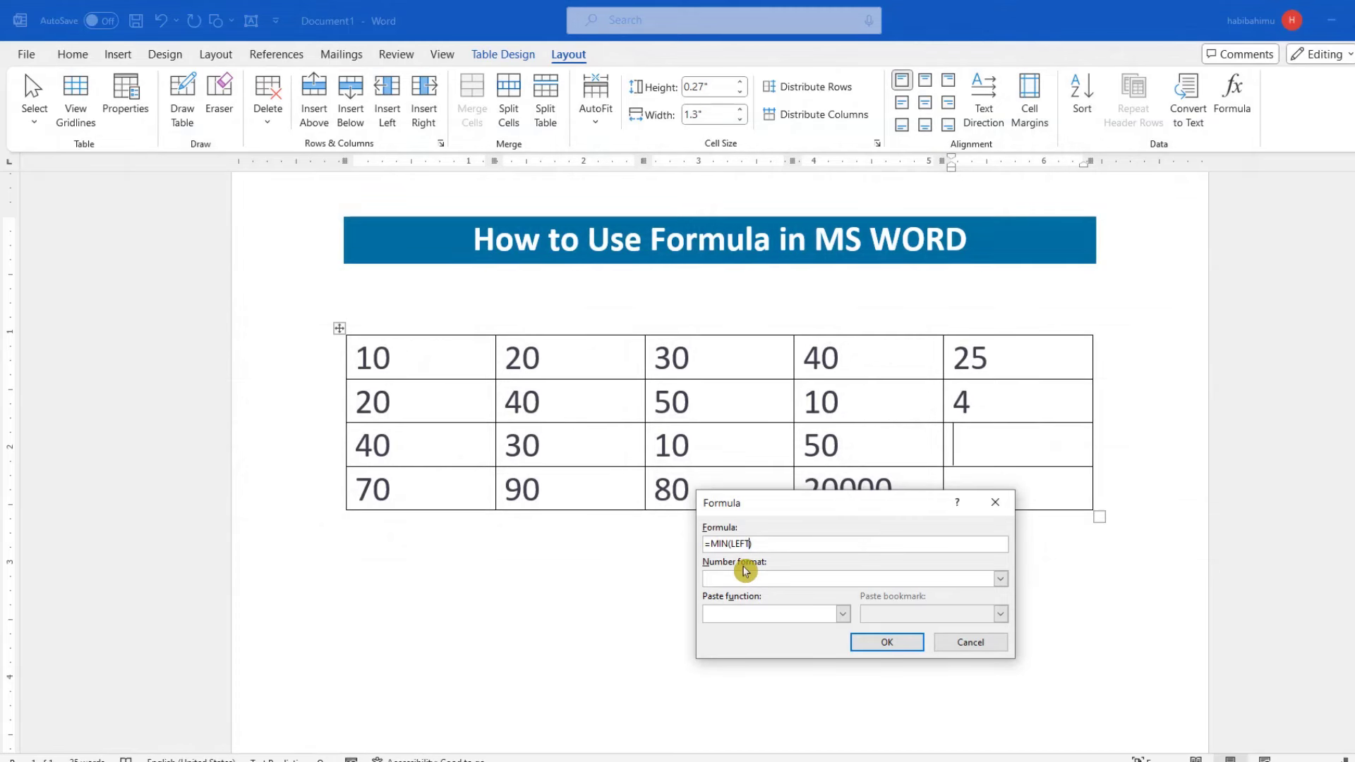
left_click(891, 645)
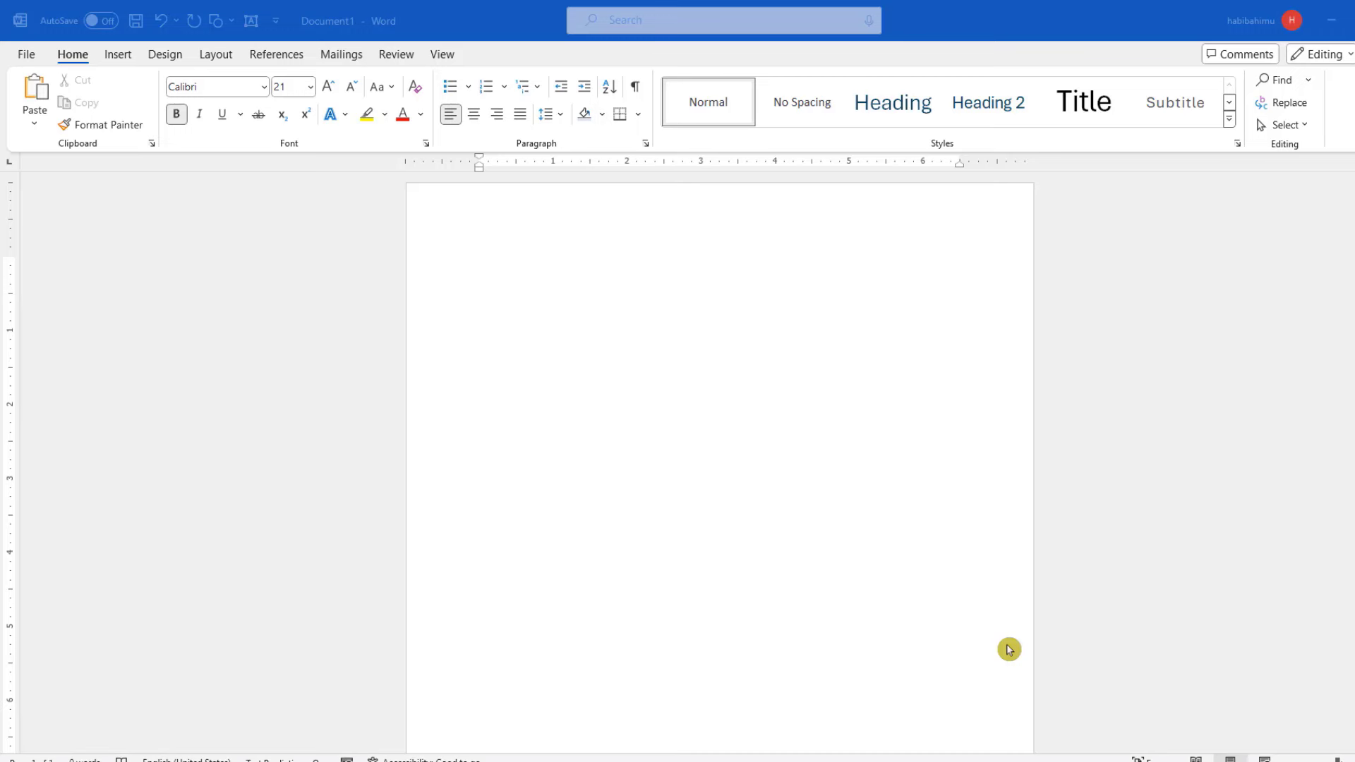
- Type the title 'How to Use Formula in MS WORD' on the blank page and select it
left_click(1010, 649)
type("How to")
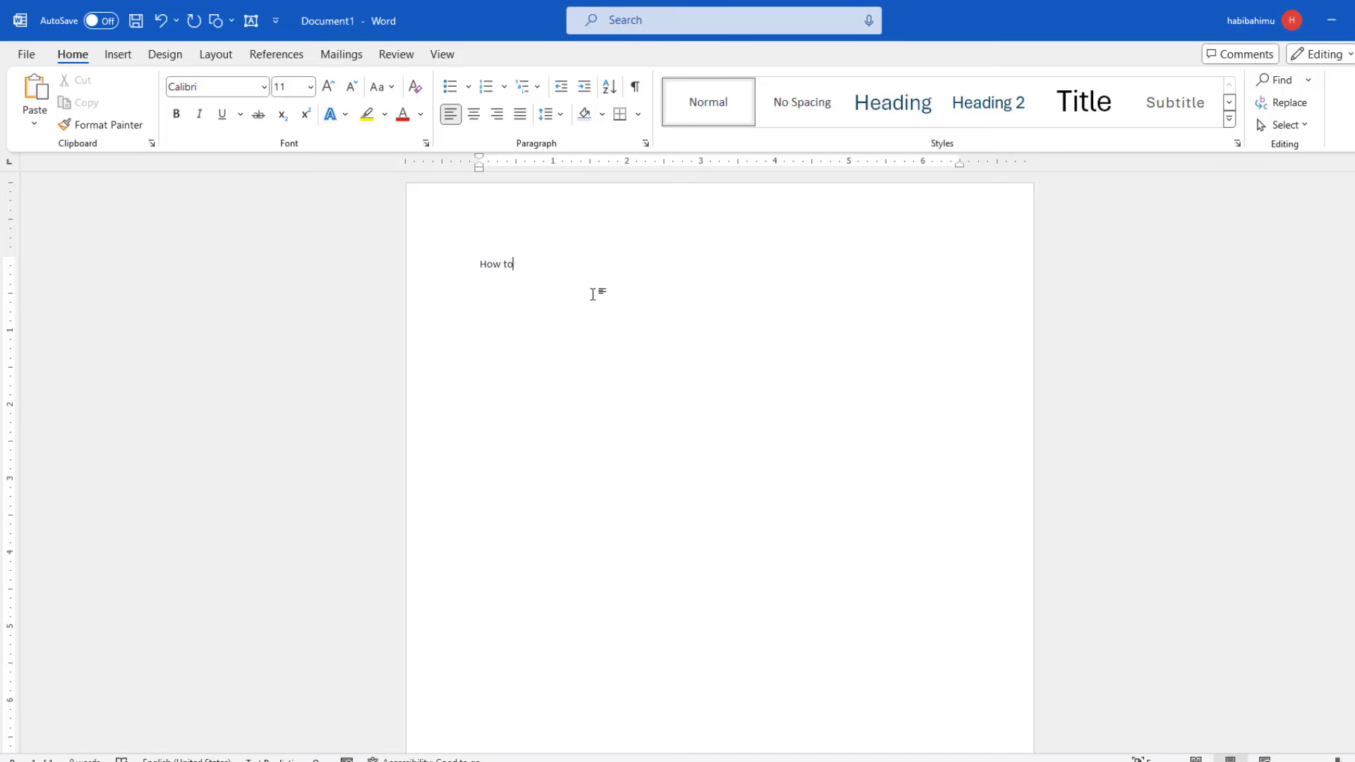
type(" Use ")
type("Formuil")
type("la ")
type("in MS WORD")
scroll(704, 273, "up", 1)
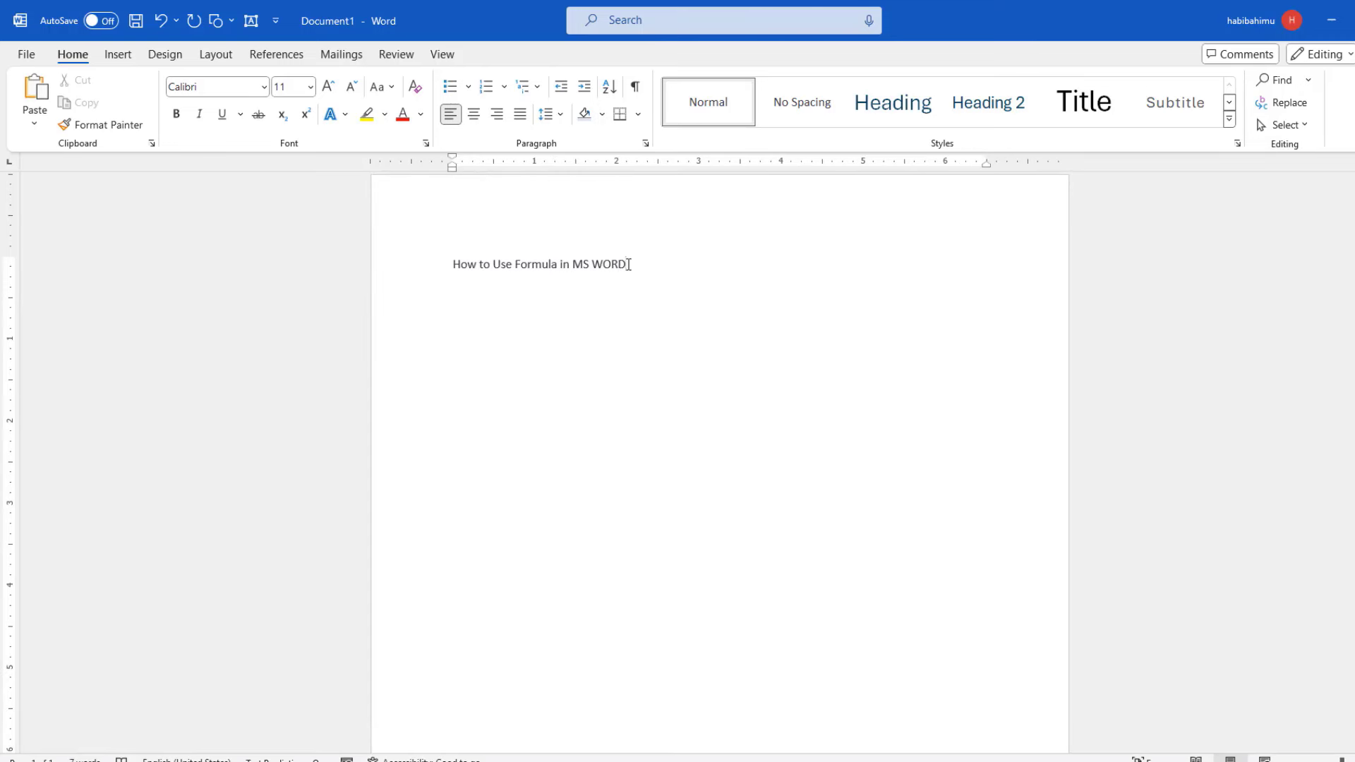
left_click_drag(631, 264, 456, 263)
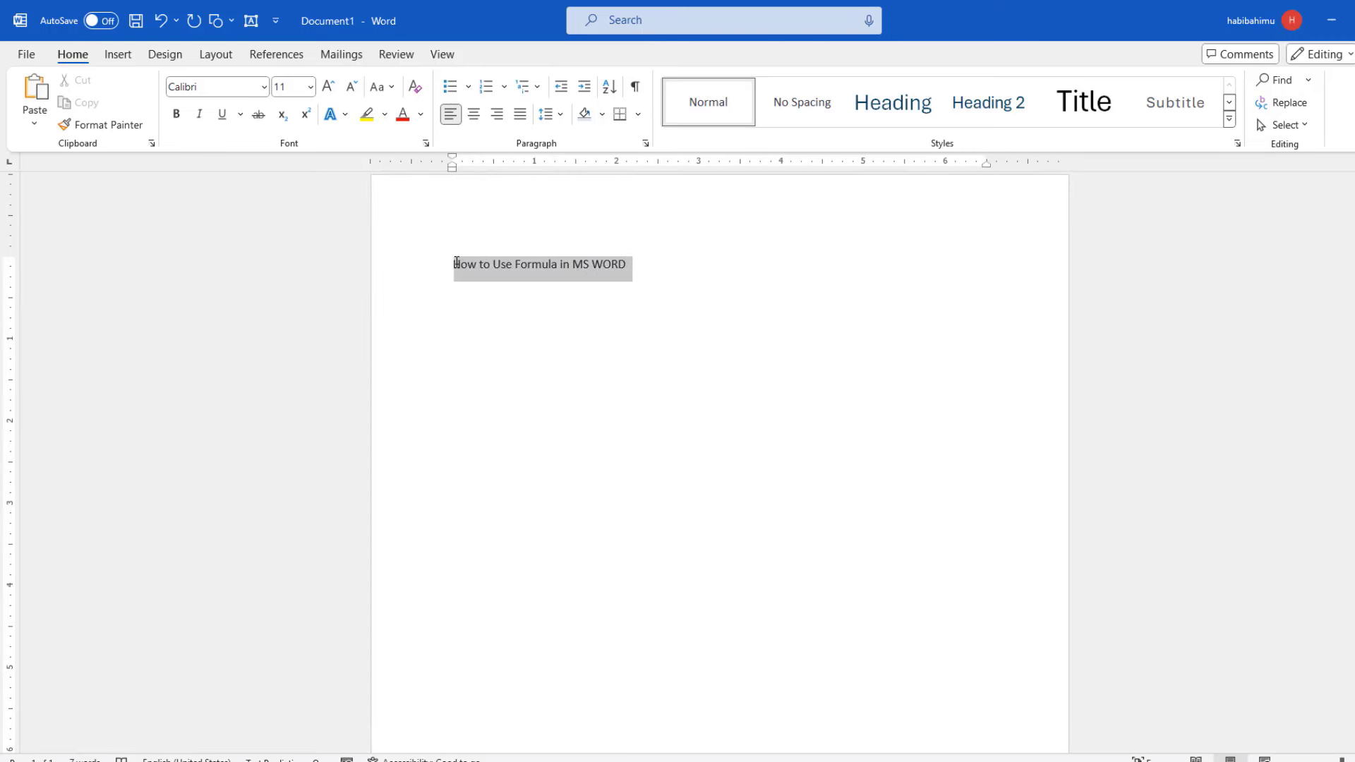
- Make the title bold and enlarge it to 22 pt
left_click(329, 86)
left_click(329, 87)
left_click(329, 87)
left_click(176, 113)
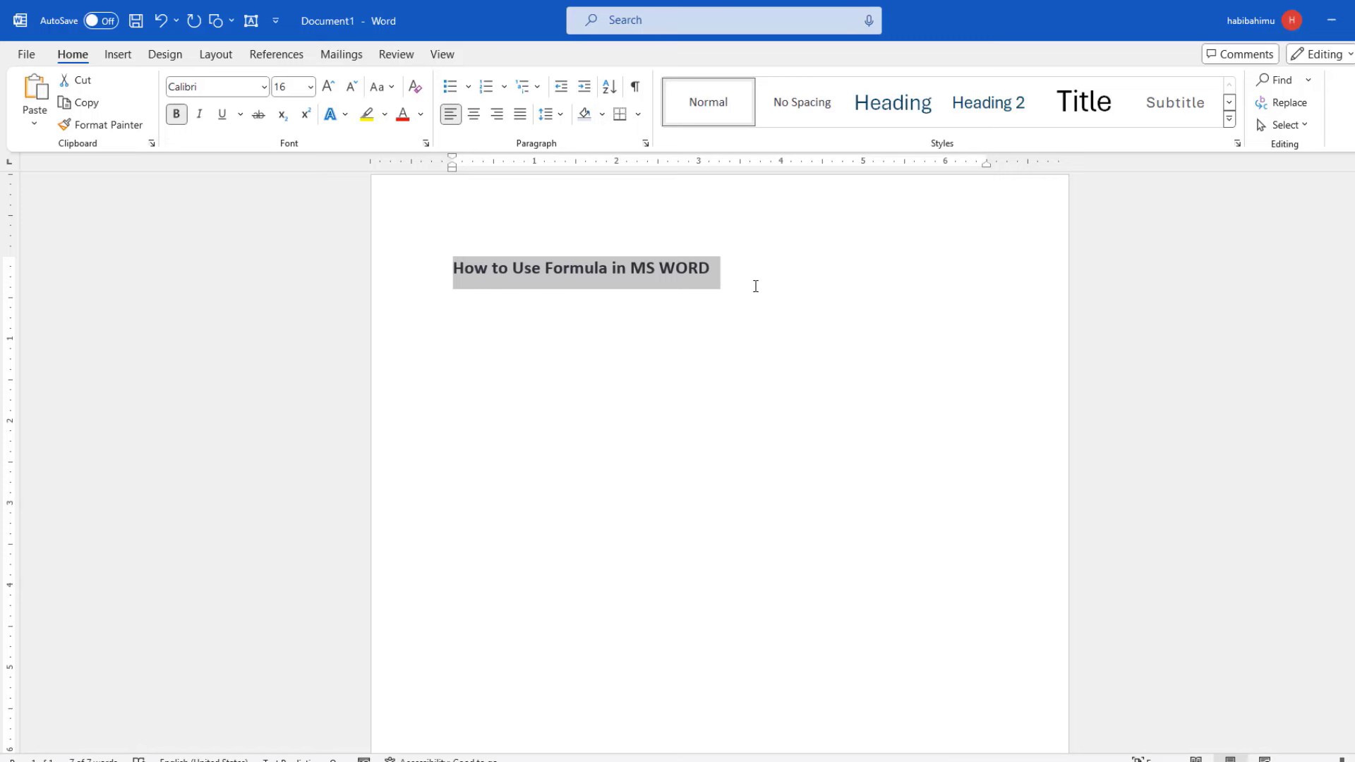
key("ctrl+bracketright")
key("ctrl+bracketright")
key("ctrl+bracketright")
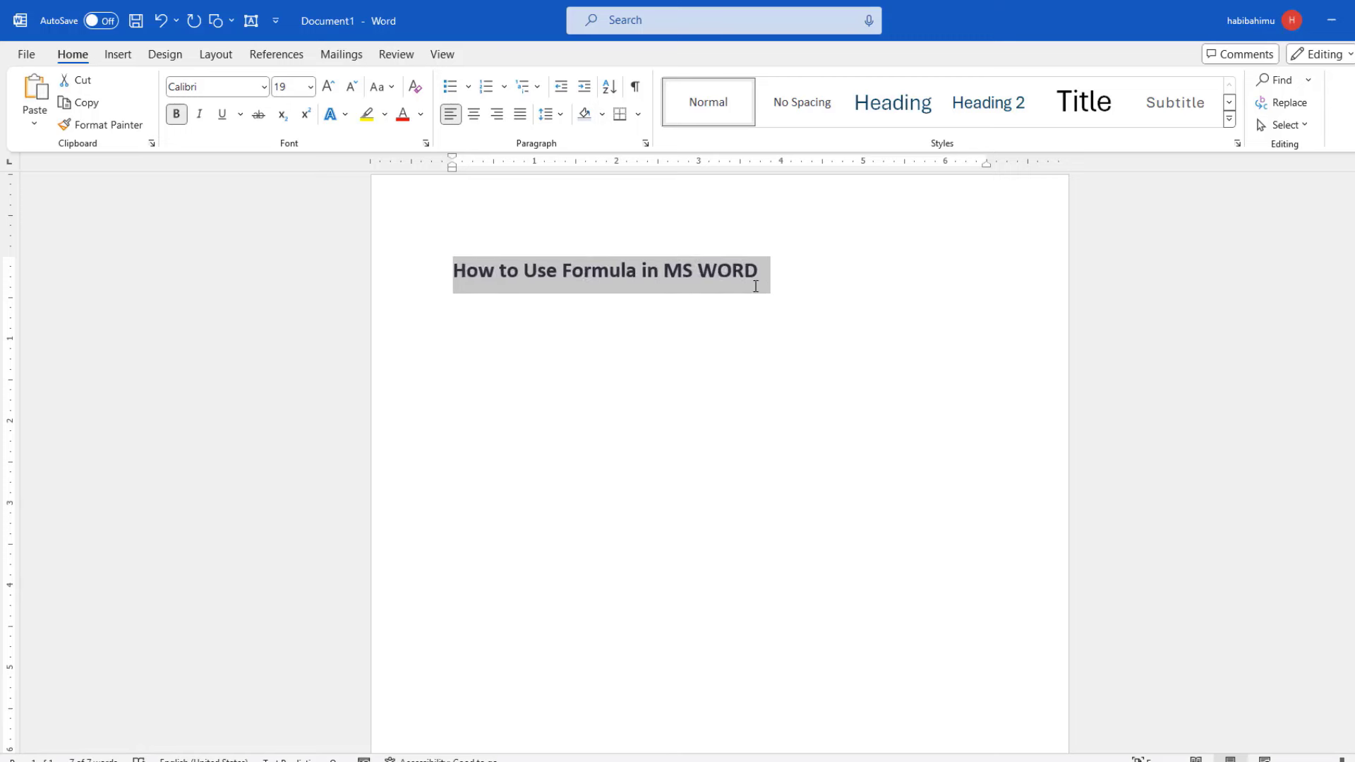
key("ctrl+bracketright")
key("ctrl+bracketright")
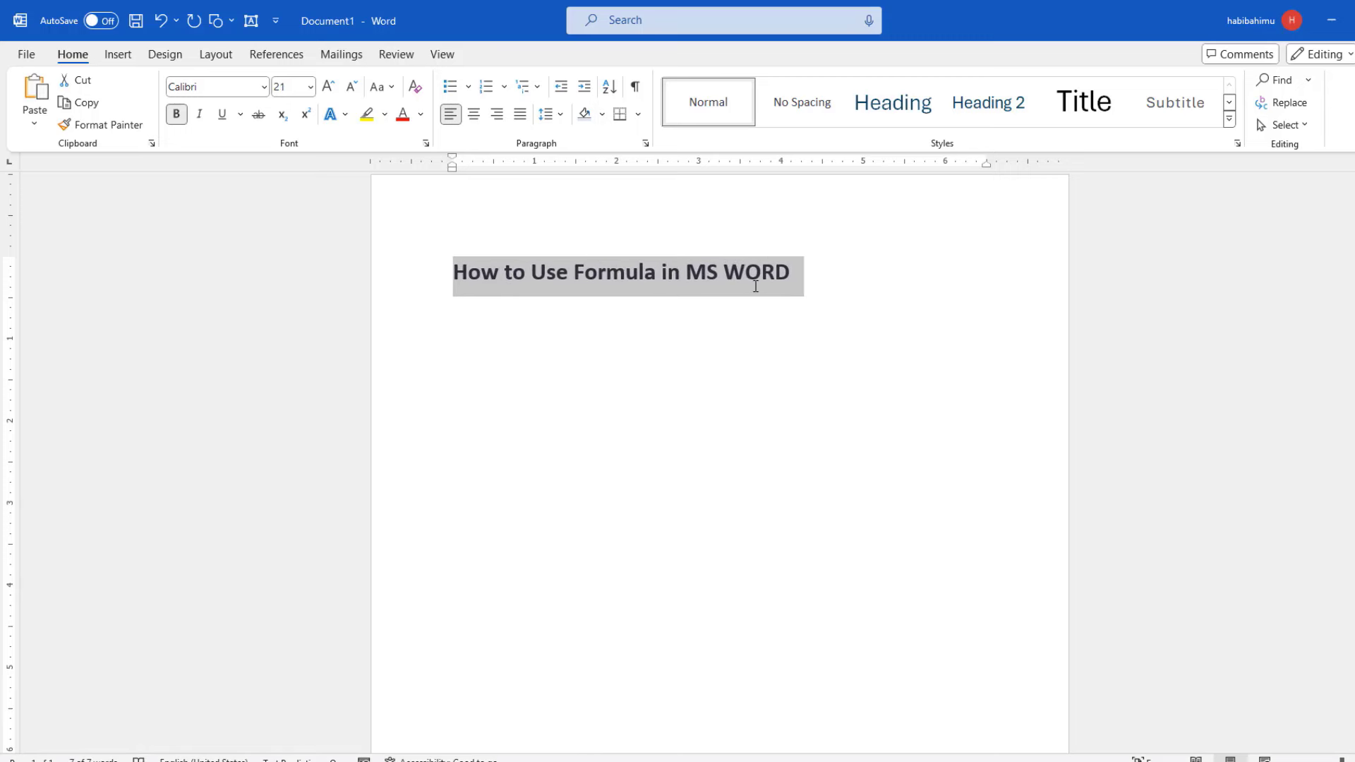
key("ctrl+bracketright")
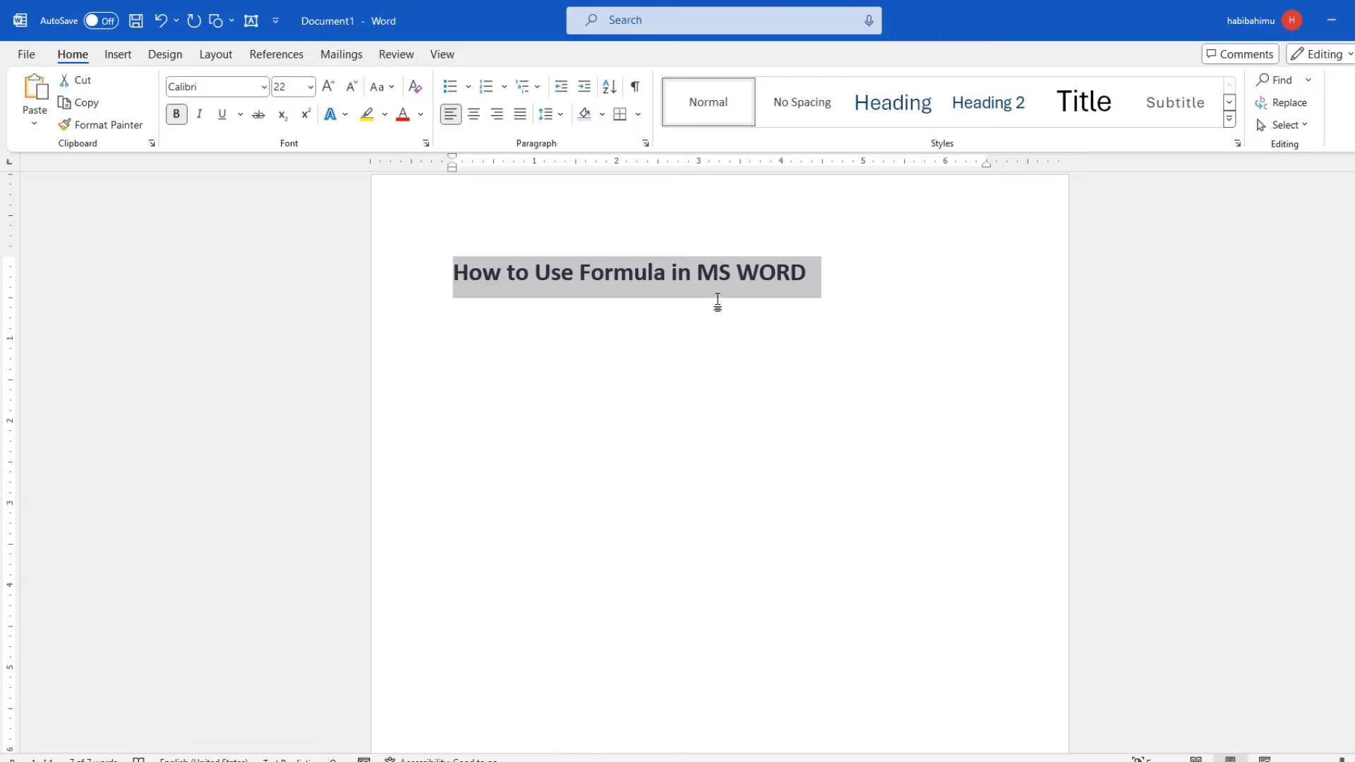
scroll(817, 312, "up", 1)
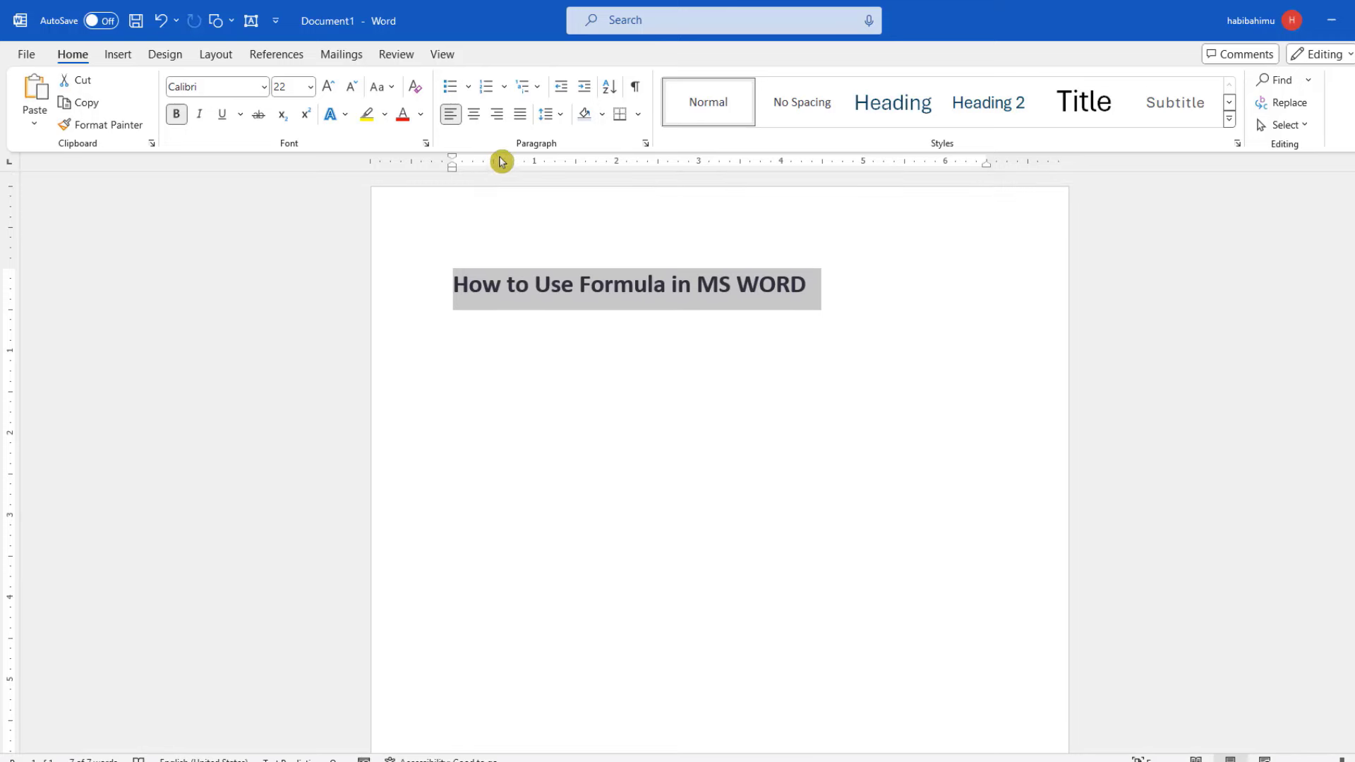
- Centre the title and give it a blue shading background
left_click(474, 117)
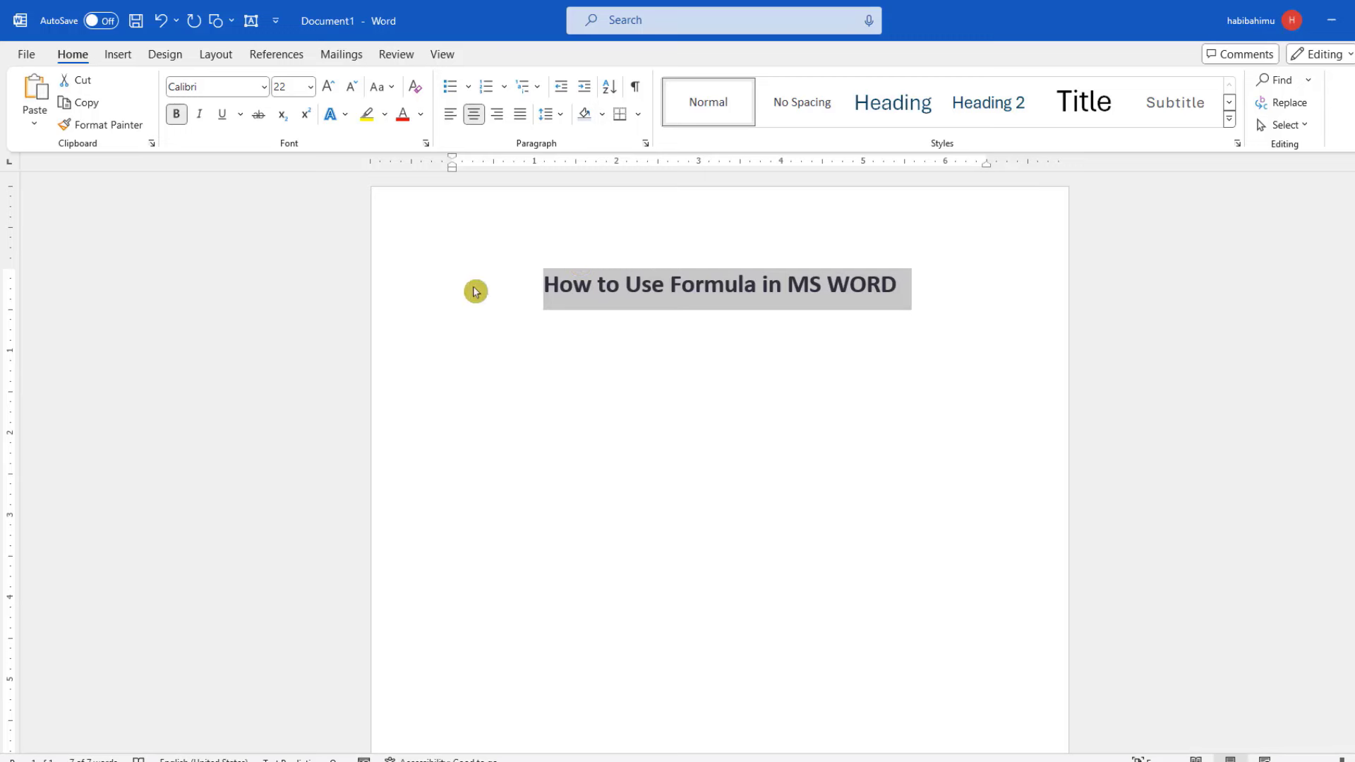
left_click(602, 114)
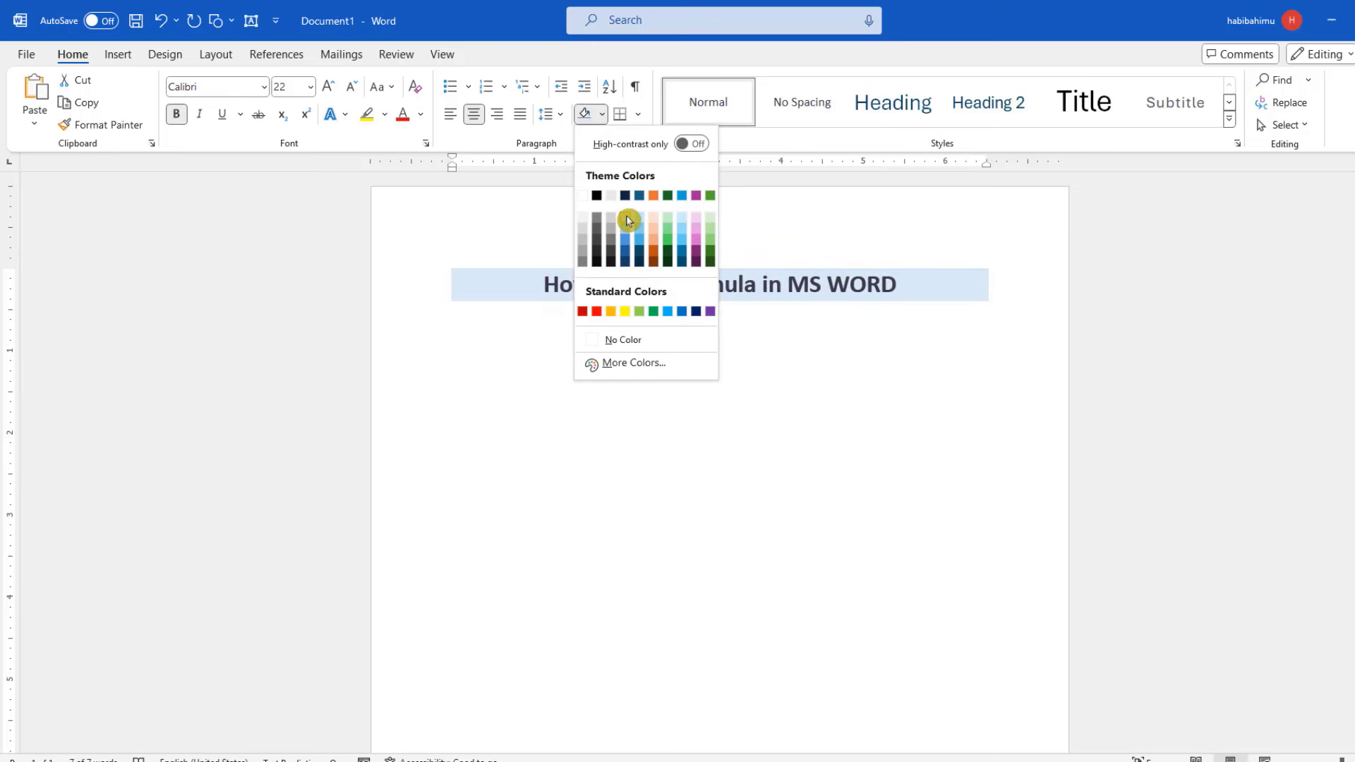
left_click(627, 239)
left_click(744, 391)
scroll(744, 390, "down", 1)
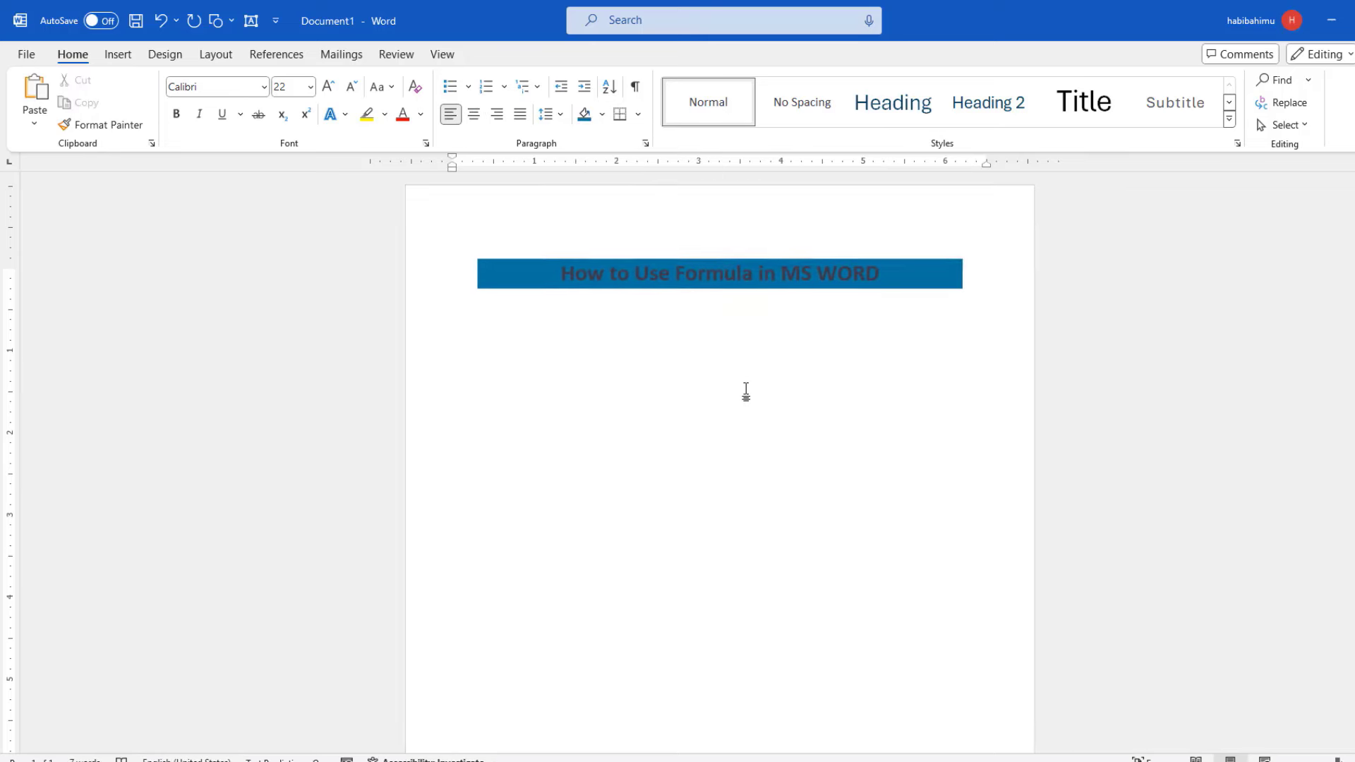
- Make the title text white and left-align the empty line below it
left_click_drag(891, 273, 558, 274)
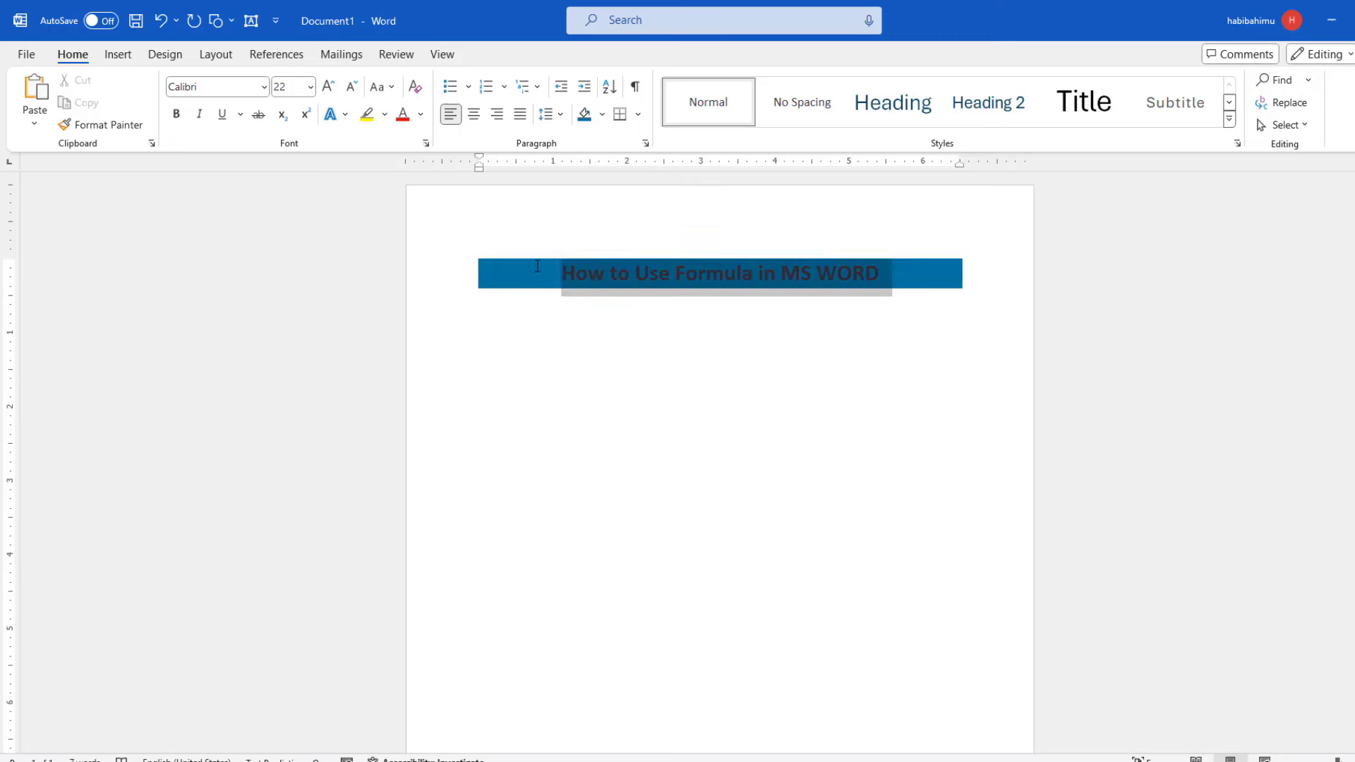
left_click(420, 114)
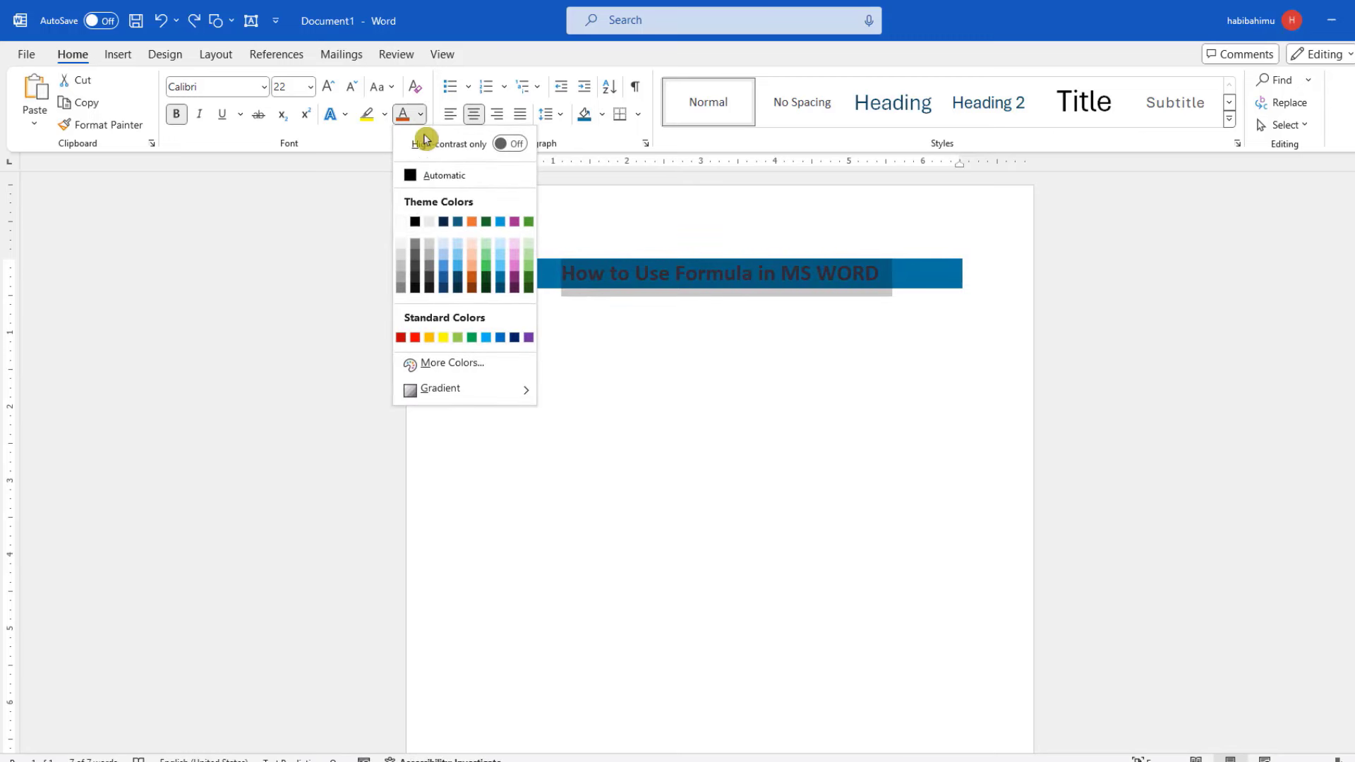
left_click(404, 226)
left_click(487, 393)
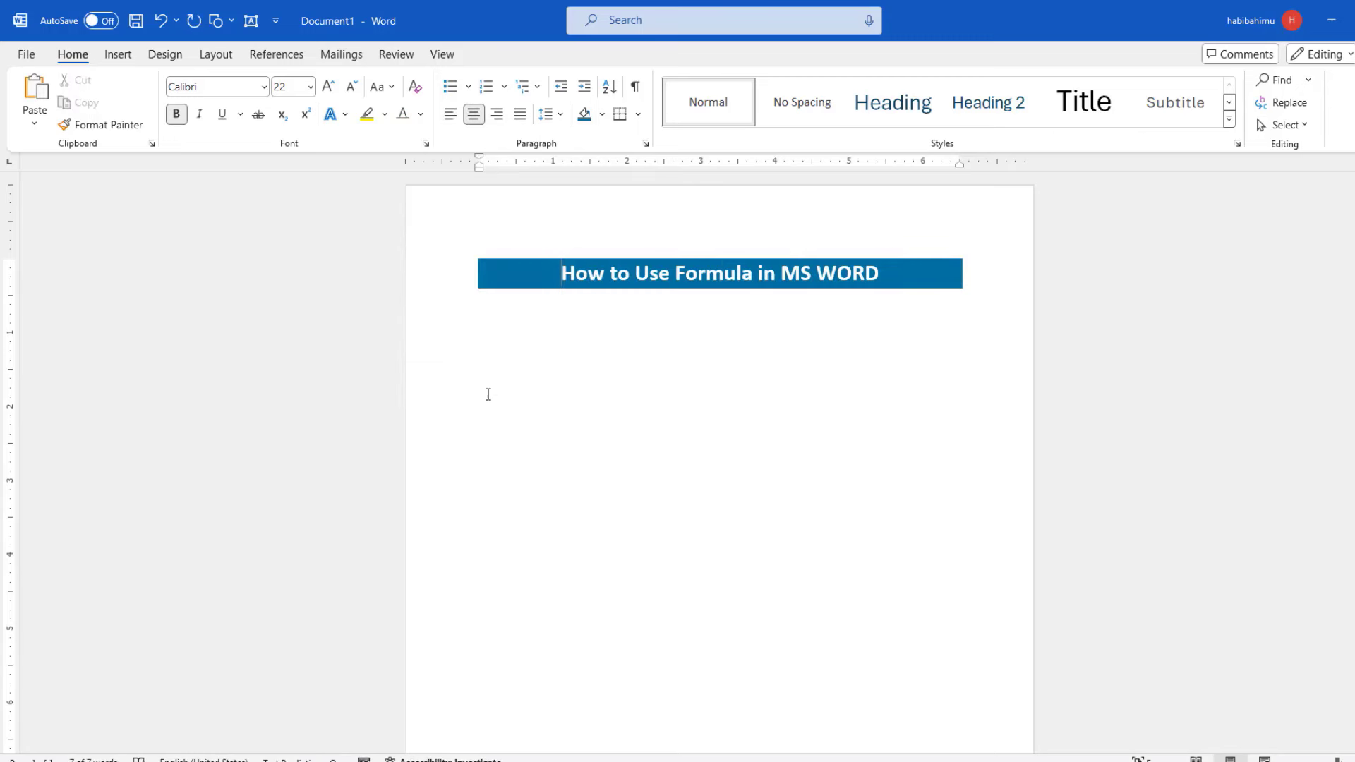
left_click(479, 346)
scroll(607, 372, "up", 1, "ctrl")
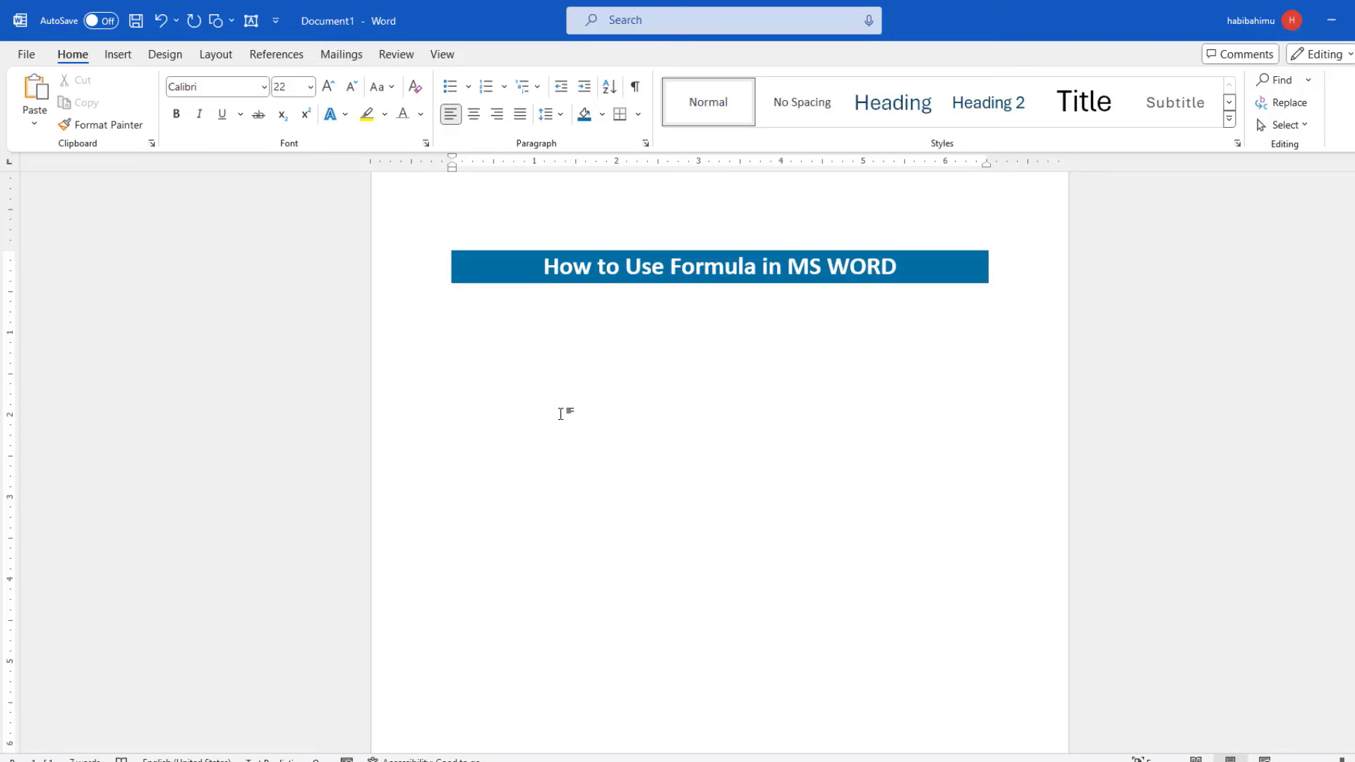
- Insert a 5-column, 2-row table through Insert Table
left_click(124, 57)
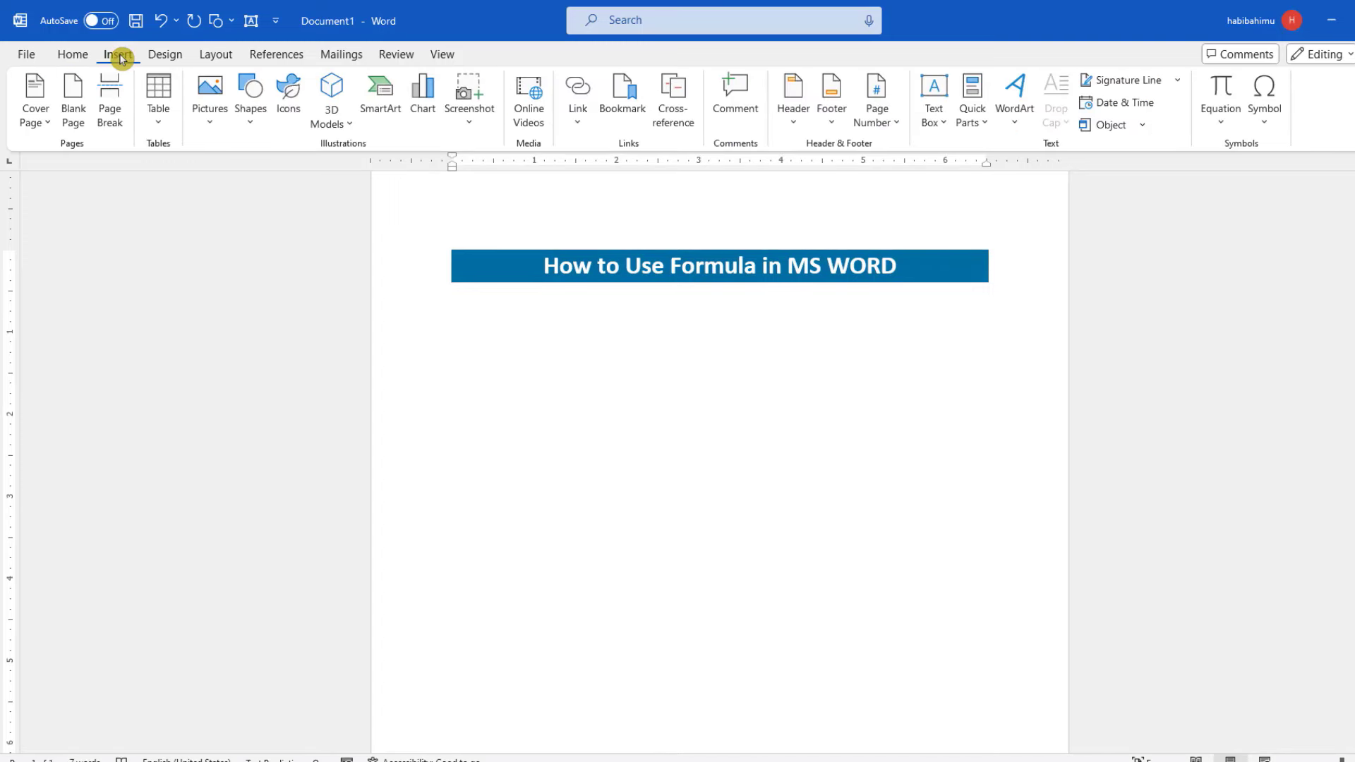
left_click(160, 126)
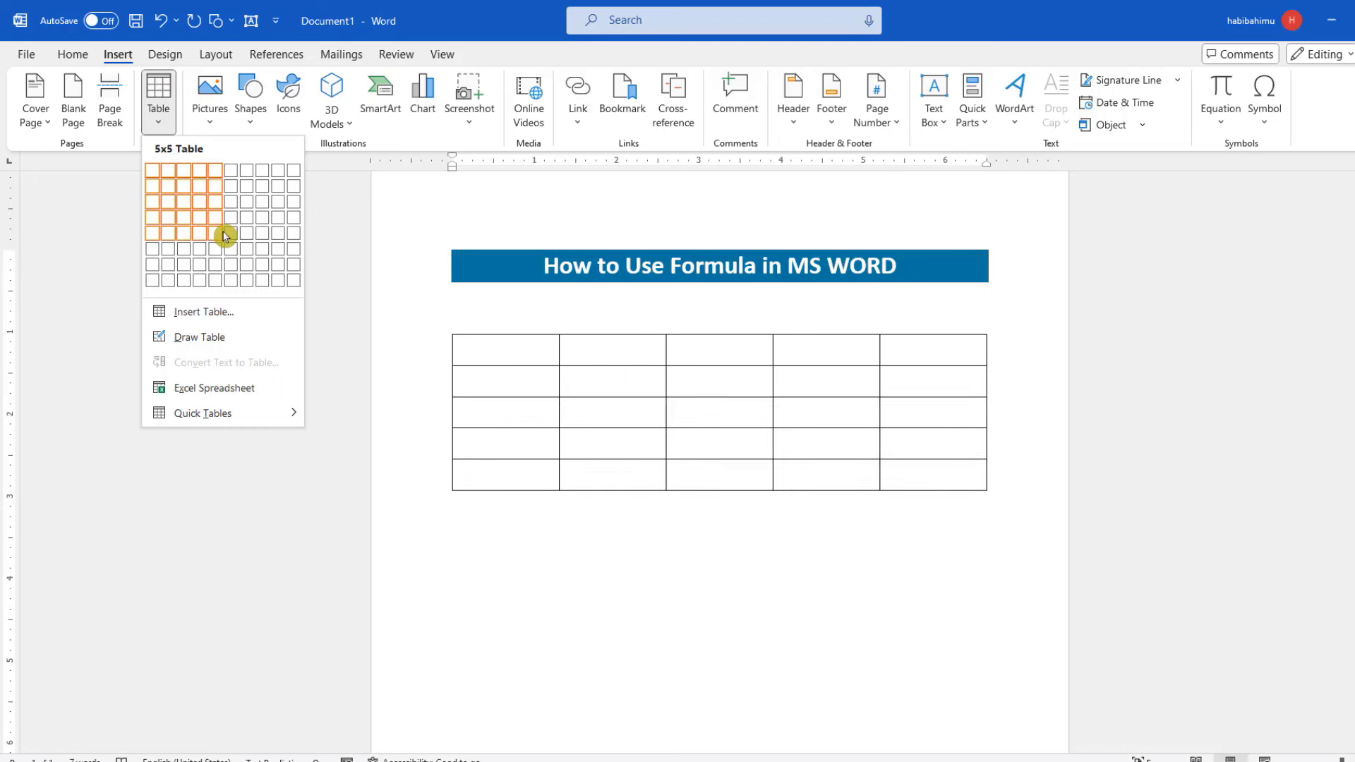
left_click(216, 319)
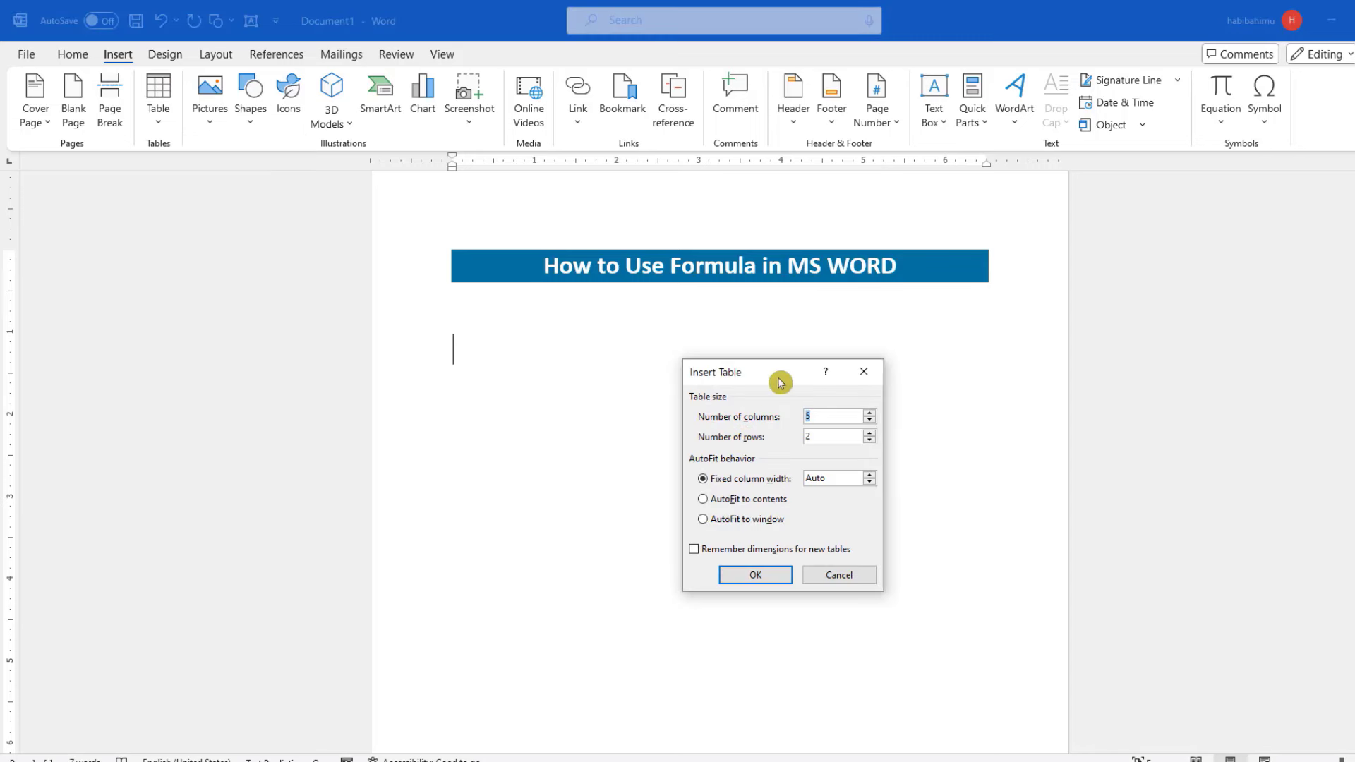
type("5")
left_click(829, 438)
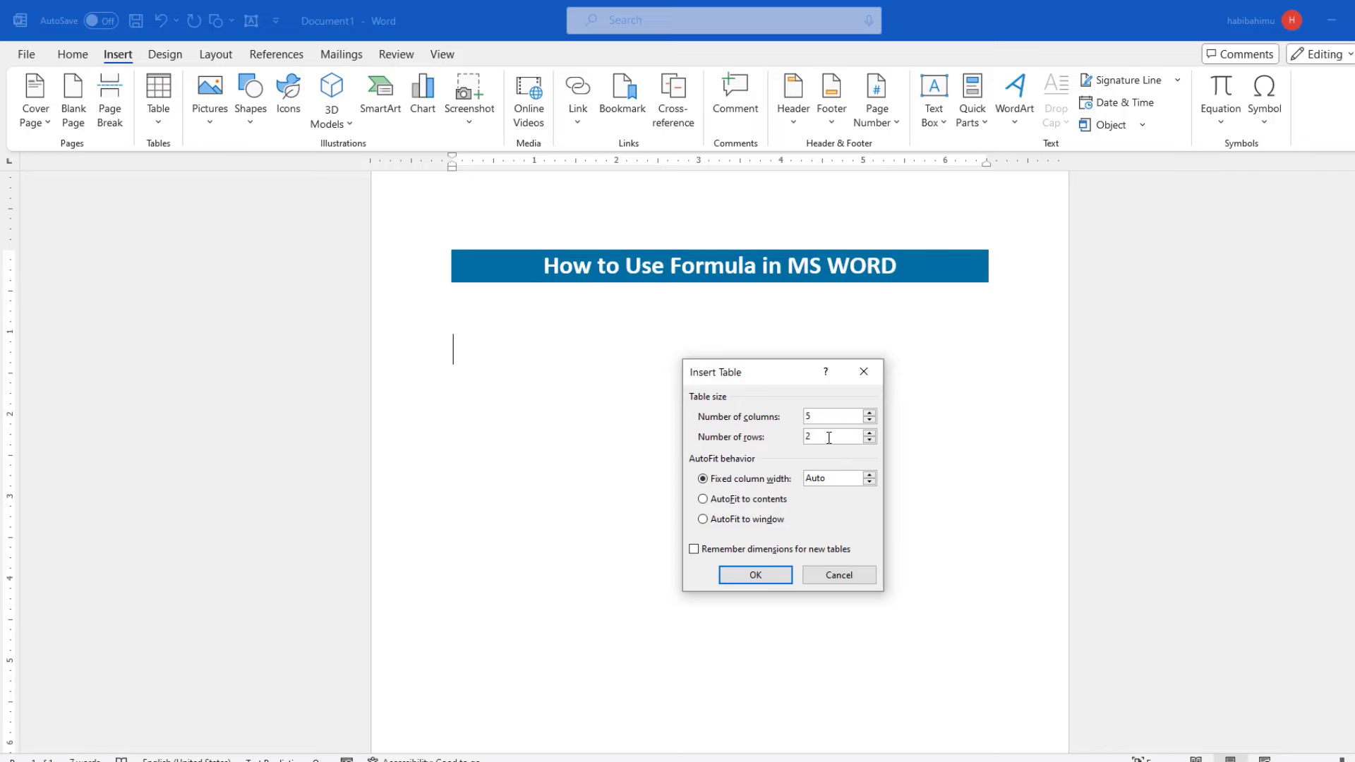
left_click(759, 575)
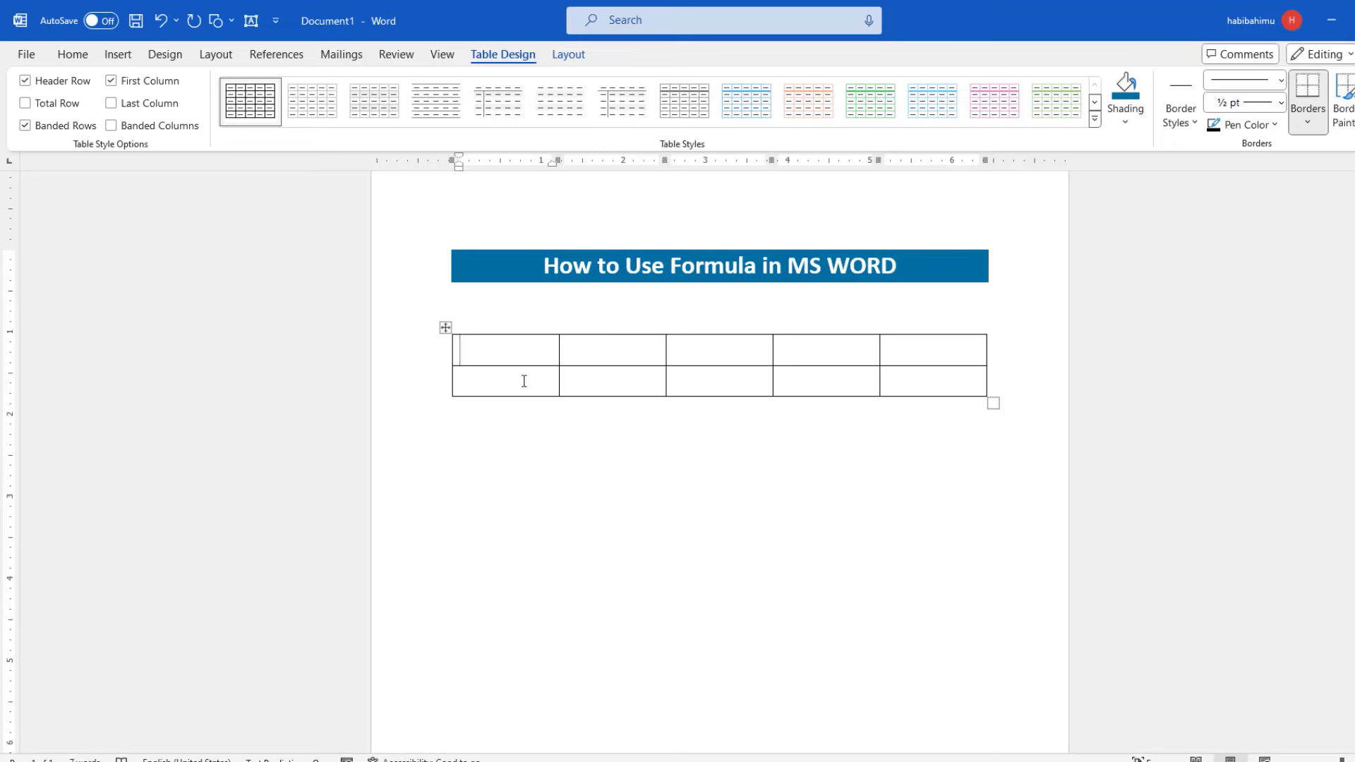
- Enter 10, 20, 30, 40 in the table's first row
scroll(878, 373, "up", 4, "ctrl")
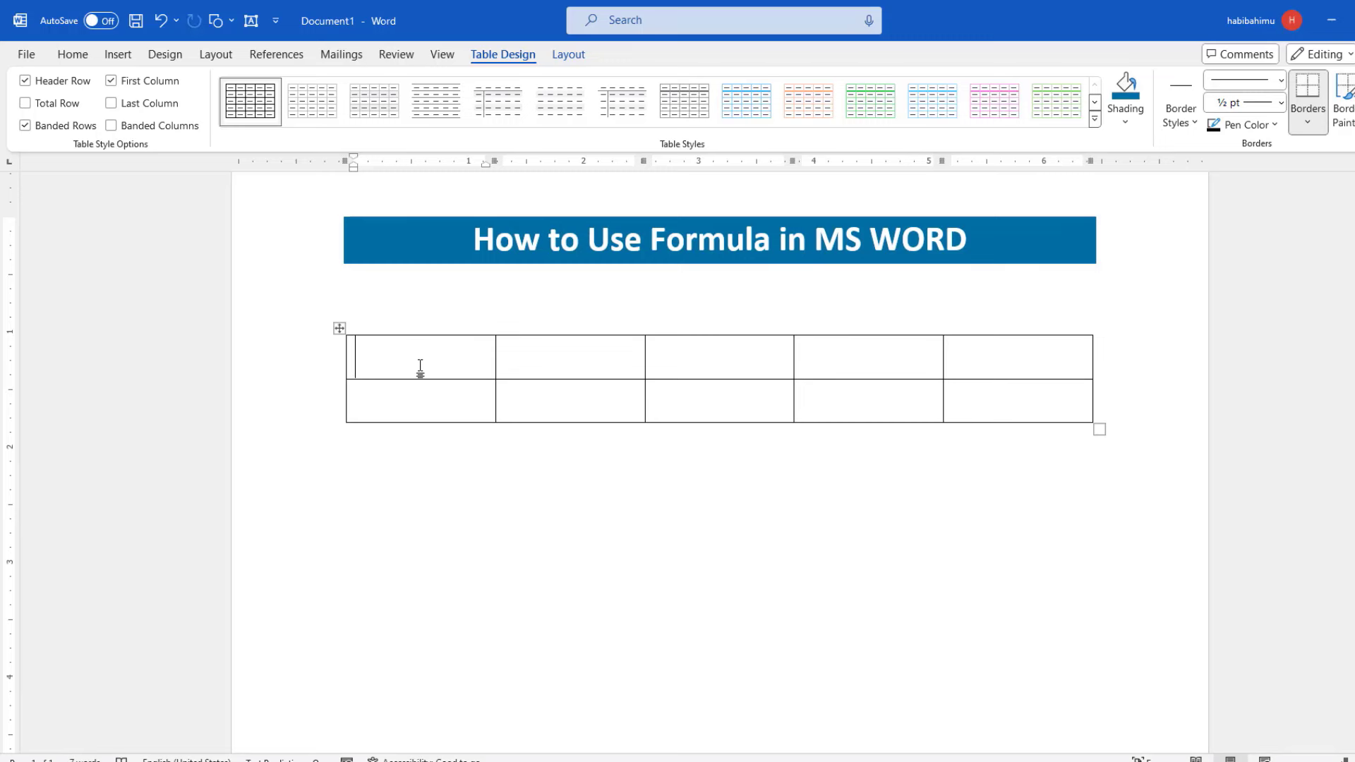
type("10")
key("Tab")
type("20")
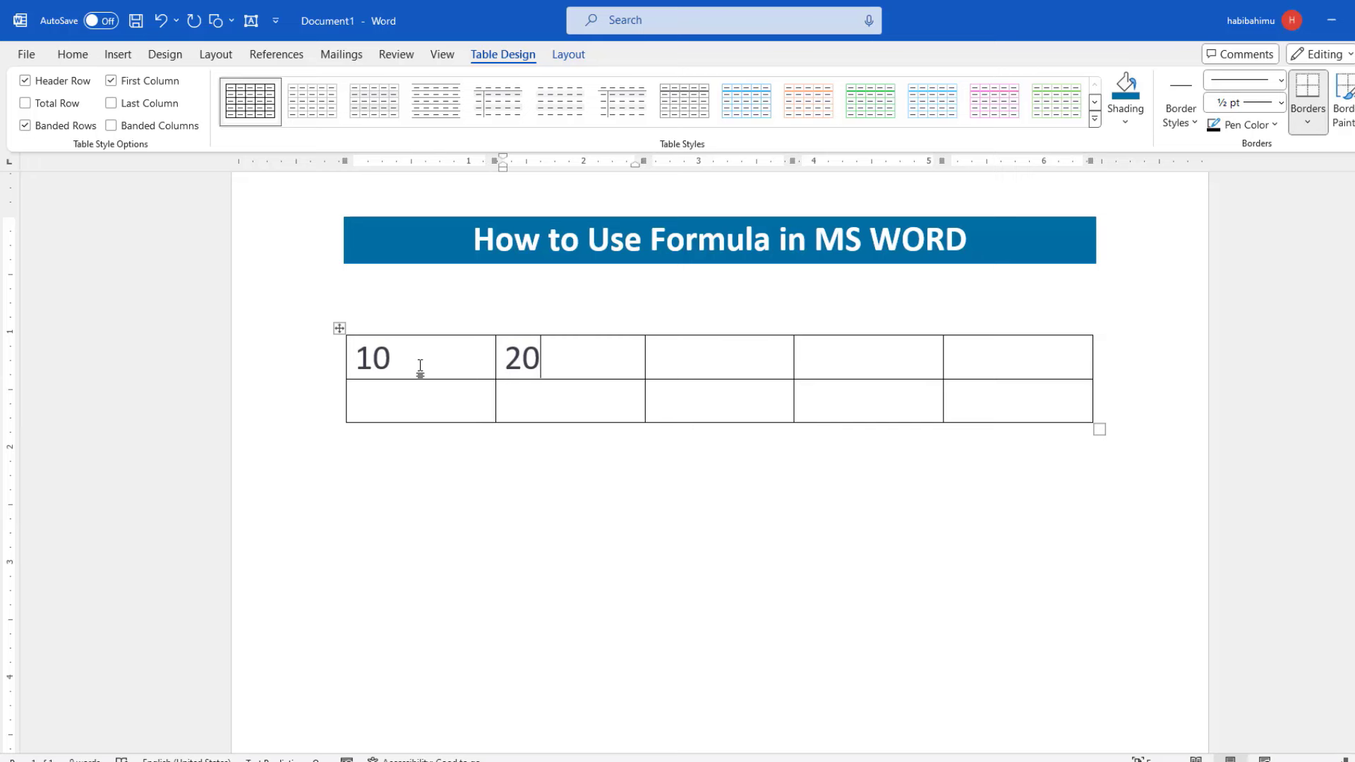
key("Tab")
type("30")
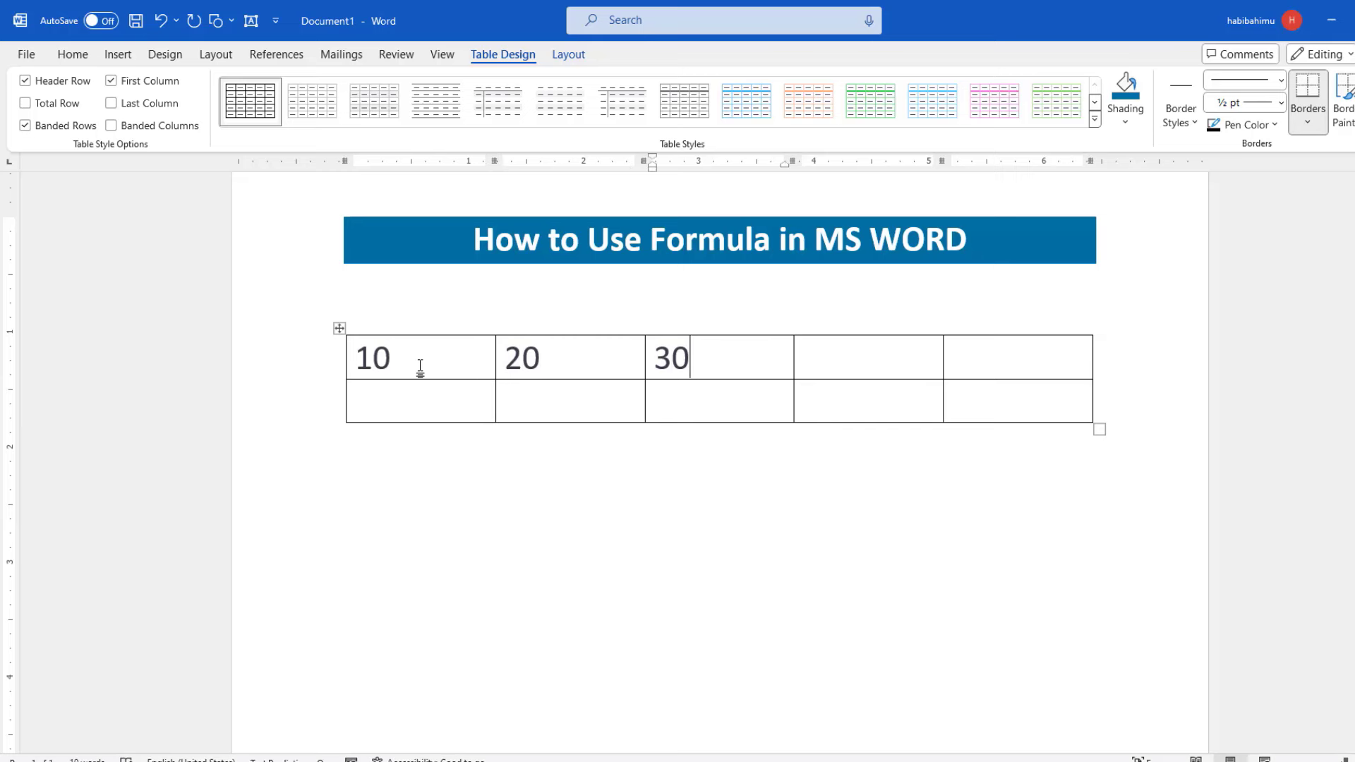
type("40")
key("BackSpace")
key("BackSpace")
key("Tab")
type("40")
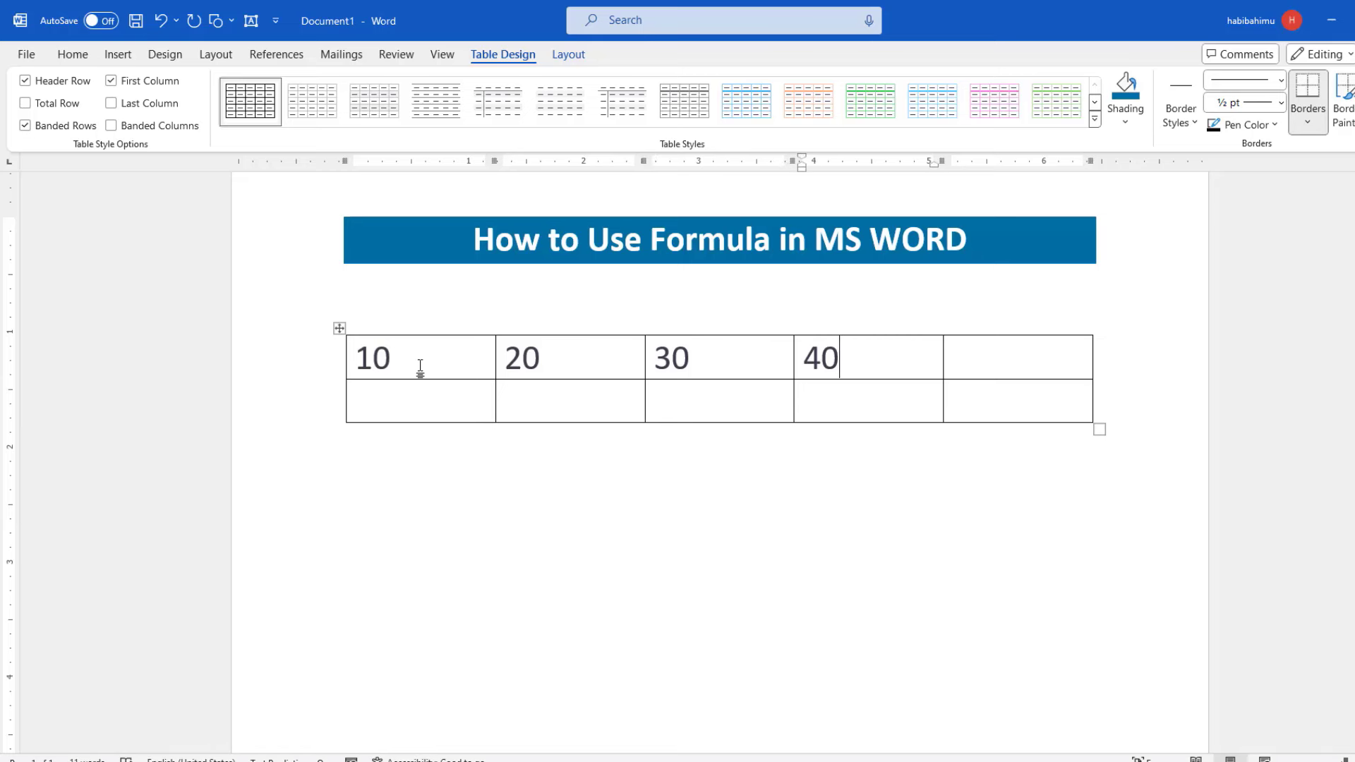
- Enter 20, 40, 50, 10 in the table's second row
left_click(382, 397)
type("20")
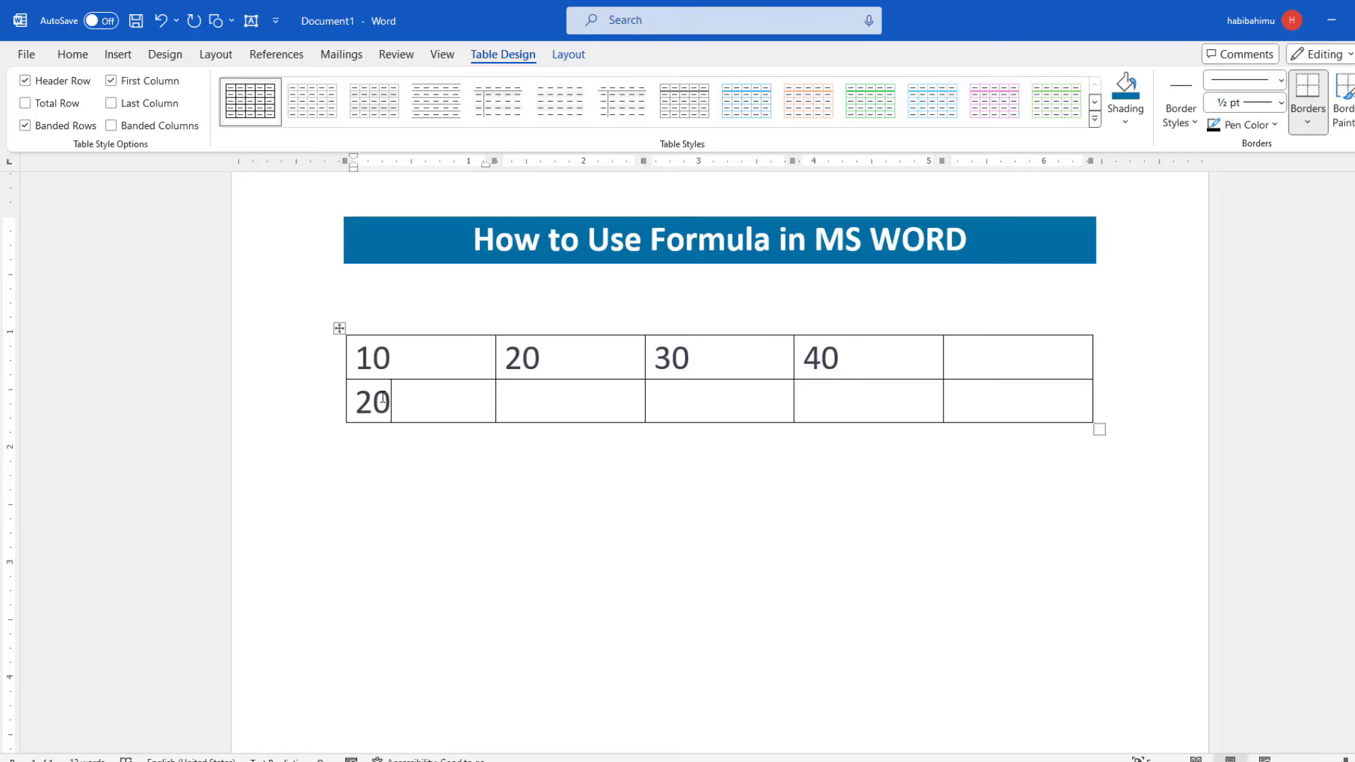
key("Tab")
type("40")
key("Tab")
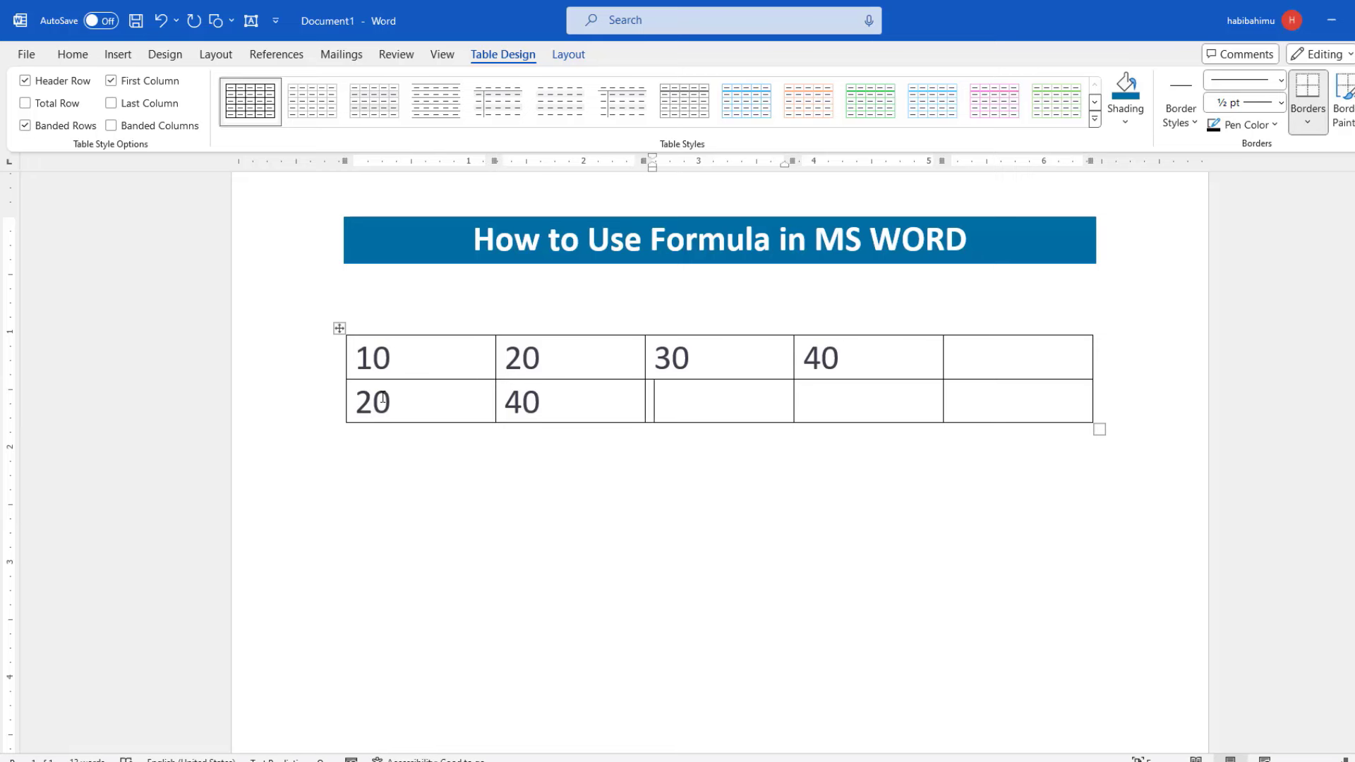
type("50")
key("Tab")
type("10")
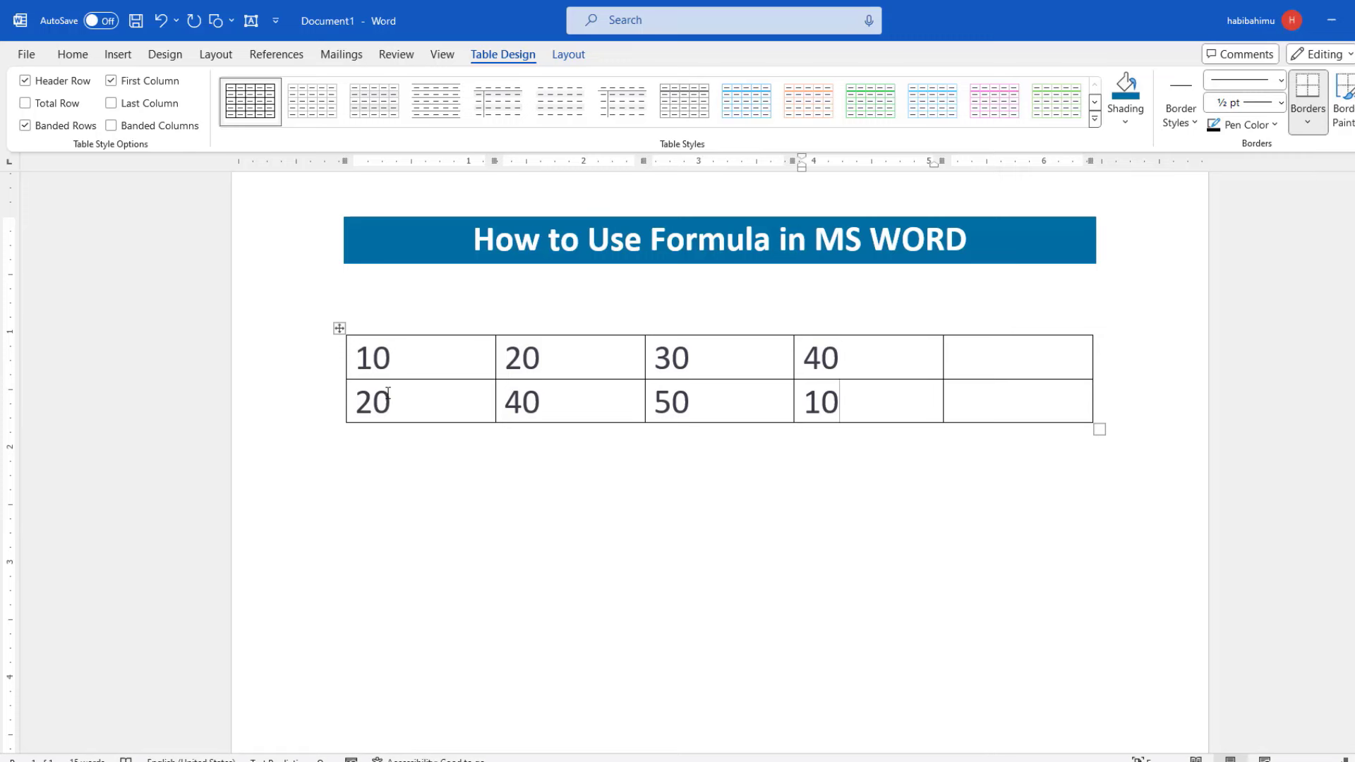
left_click(341, 425)
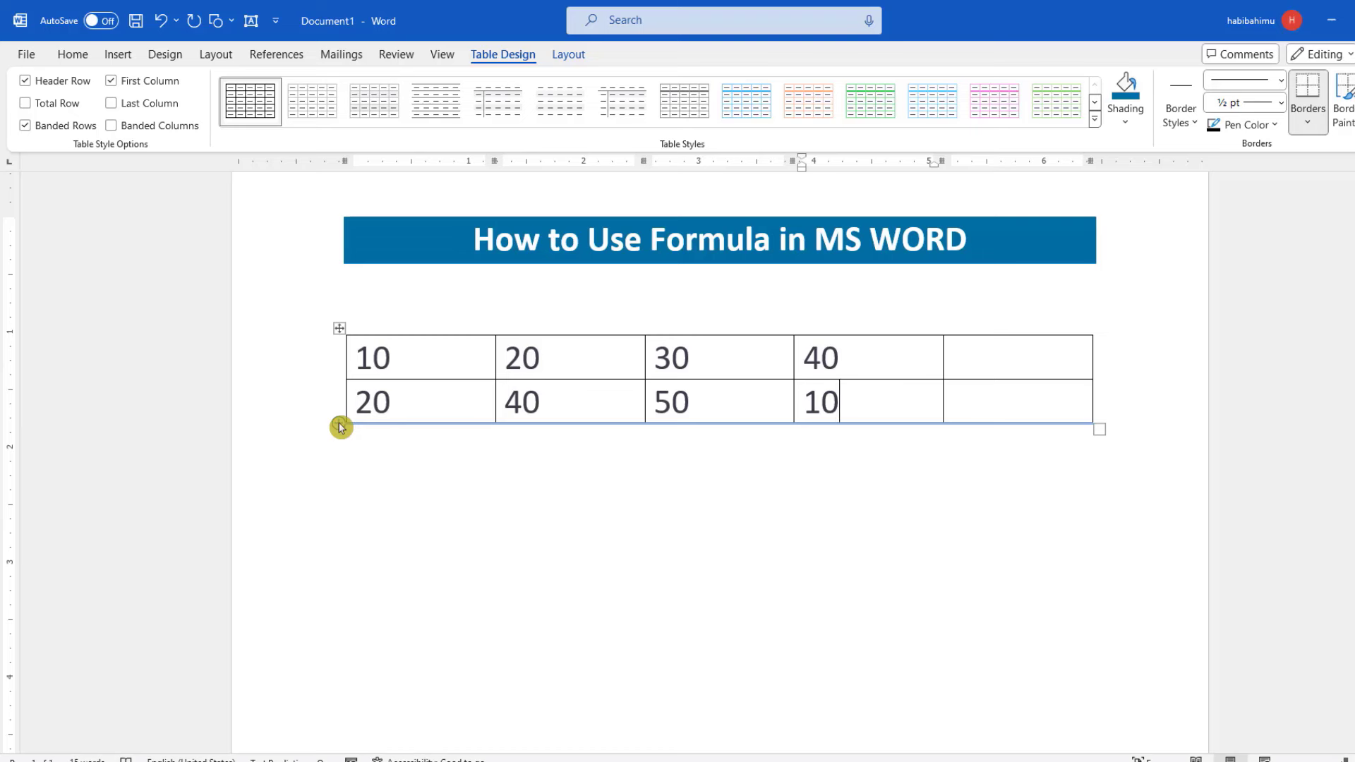
- Add two blank rows below the two rows of numbers
left_click(341, 427)
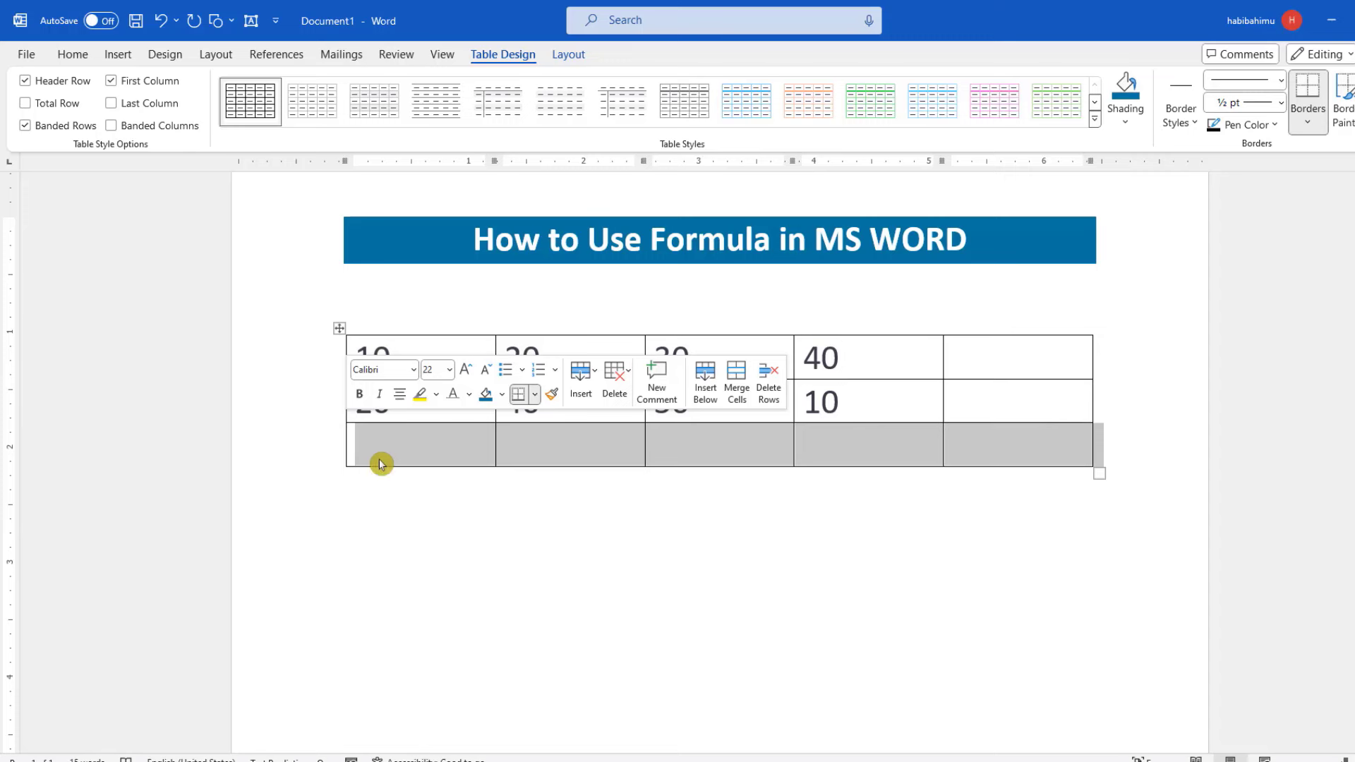
left_click(340, 468)
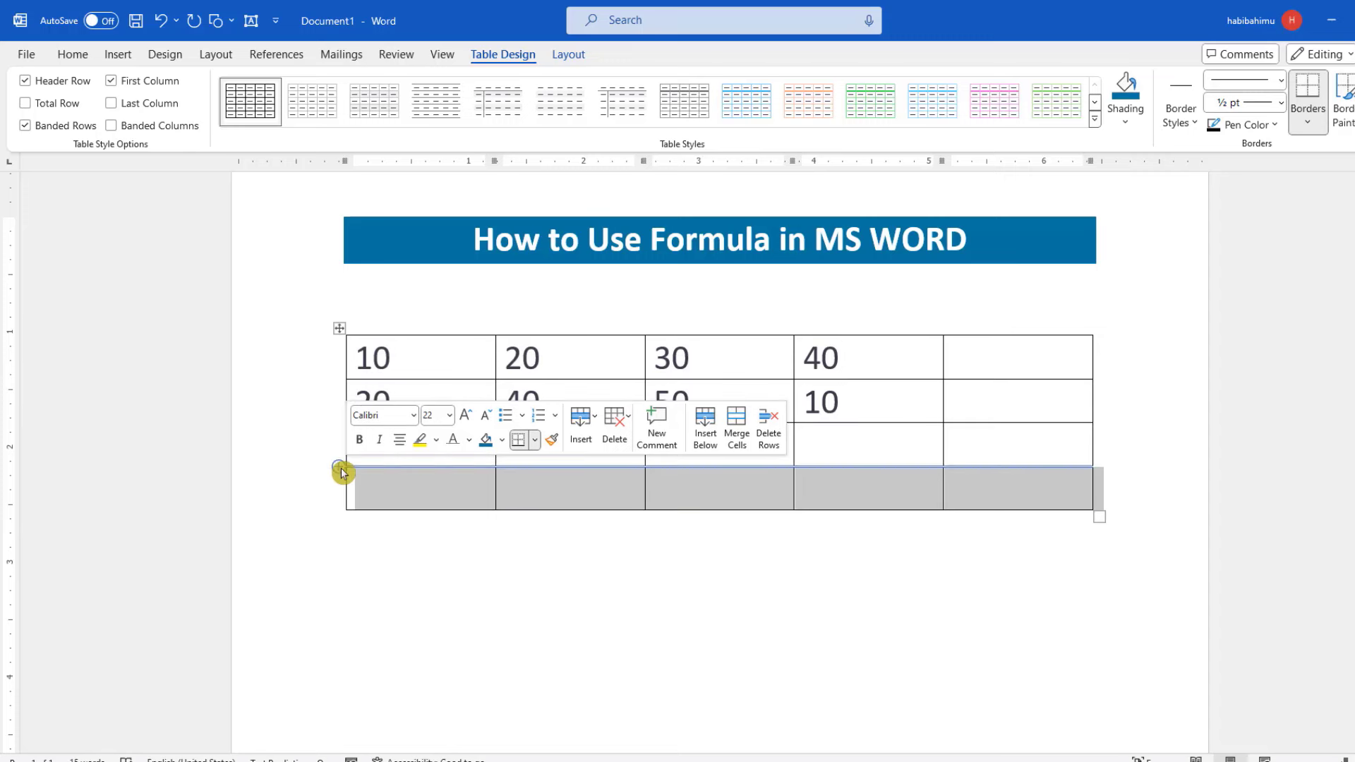
left_click(404, 490)
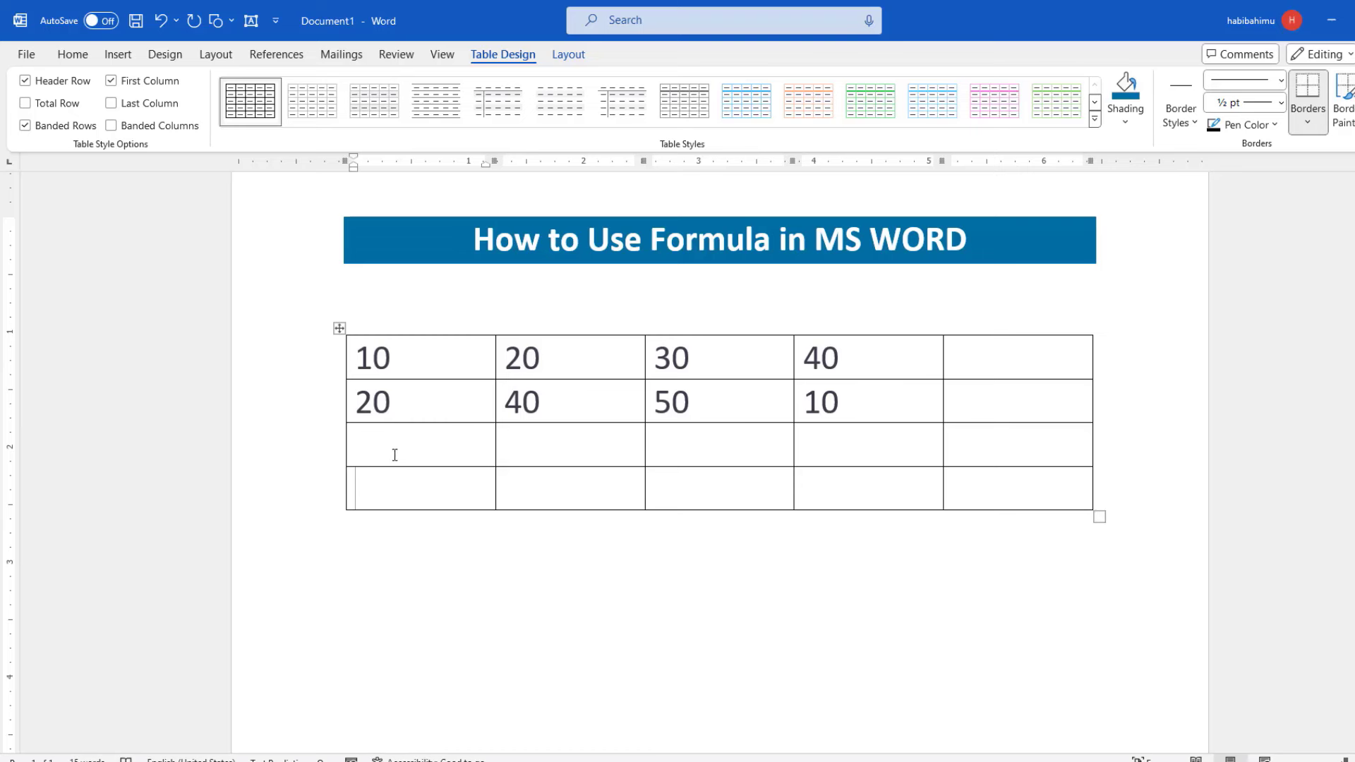
- Enter 40, 30, 10, 50 across the table's third row
type("40")
key("Tab")
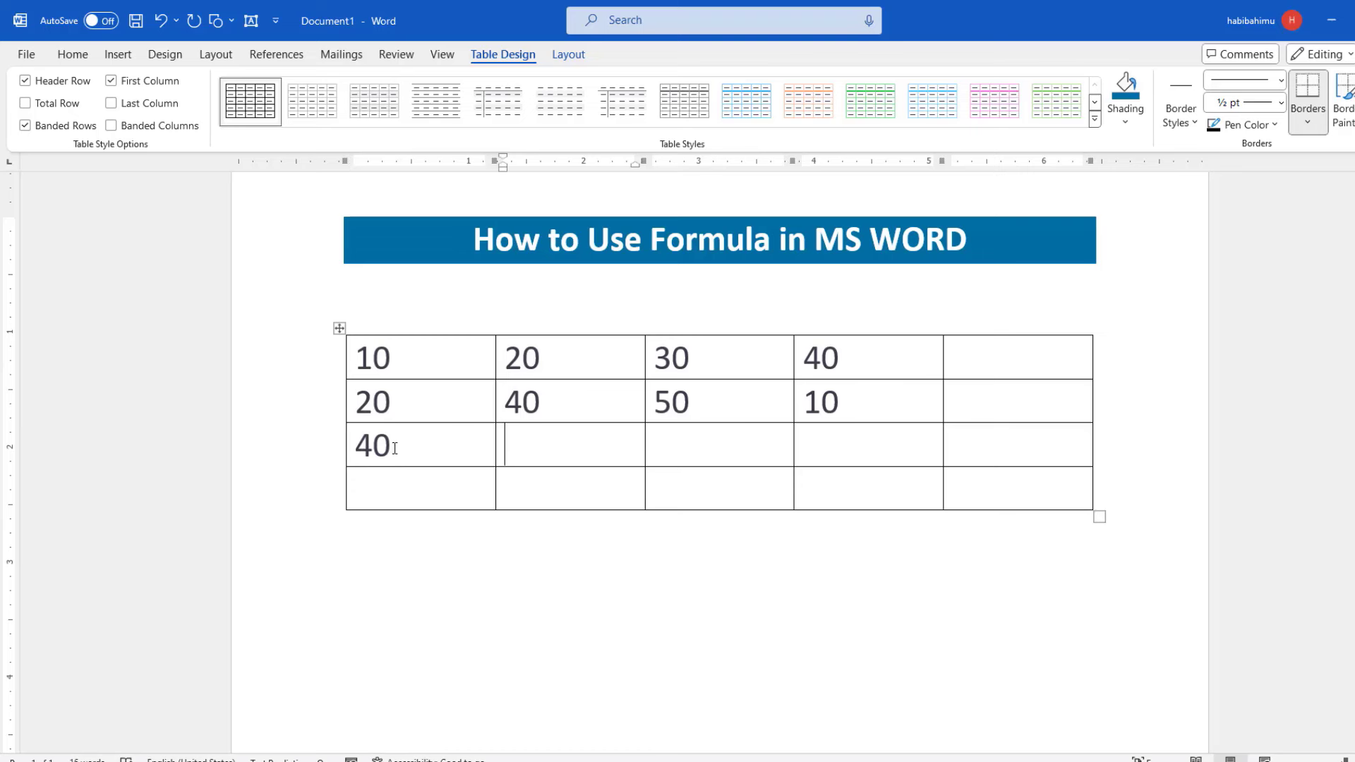
type("3010")
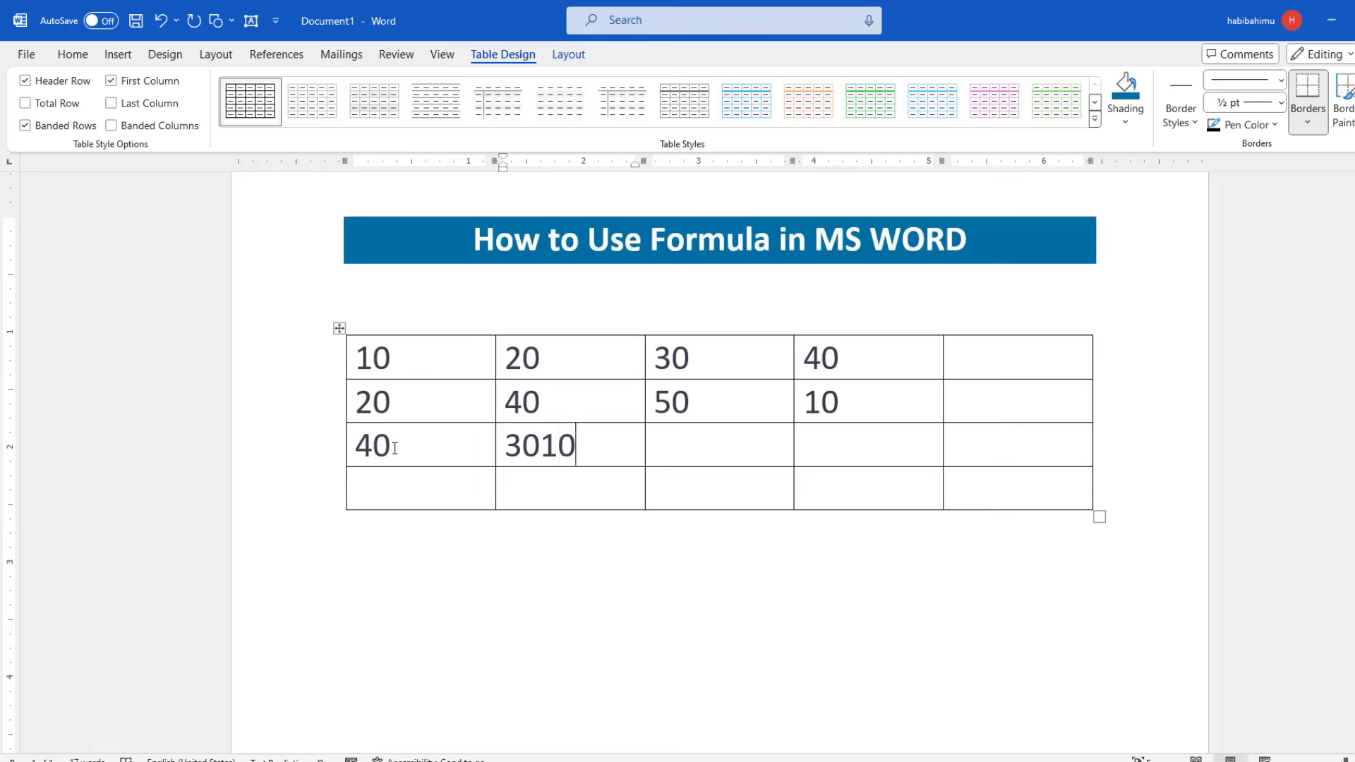
key("BackSpace")
key("BackSpace")
key("Tab")
type("10")
key("Tab")
type("50")
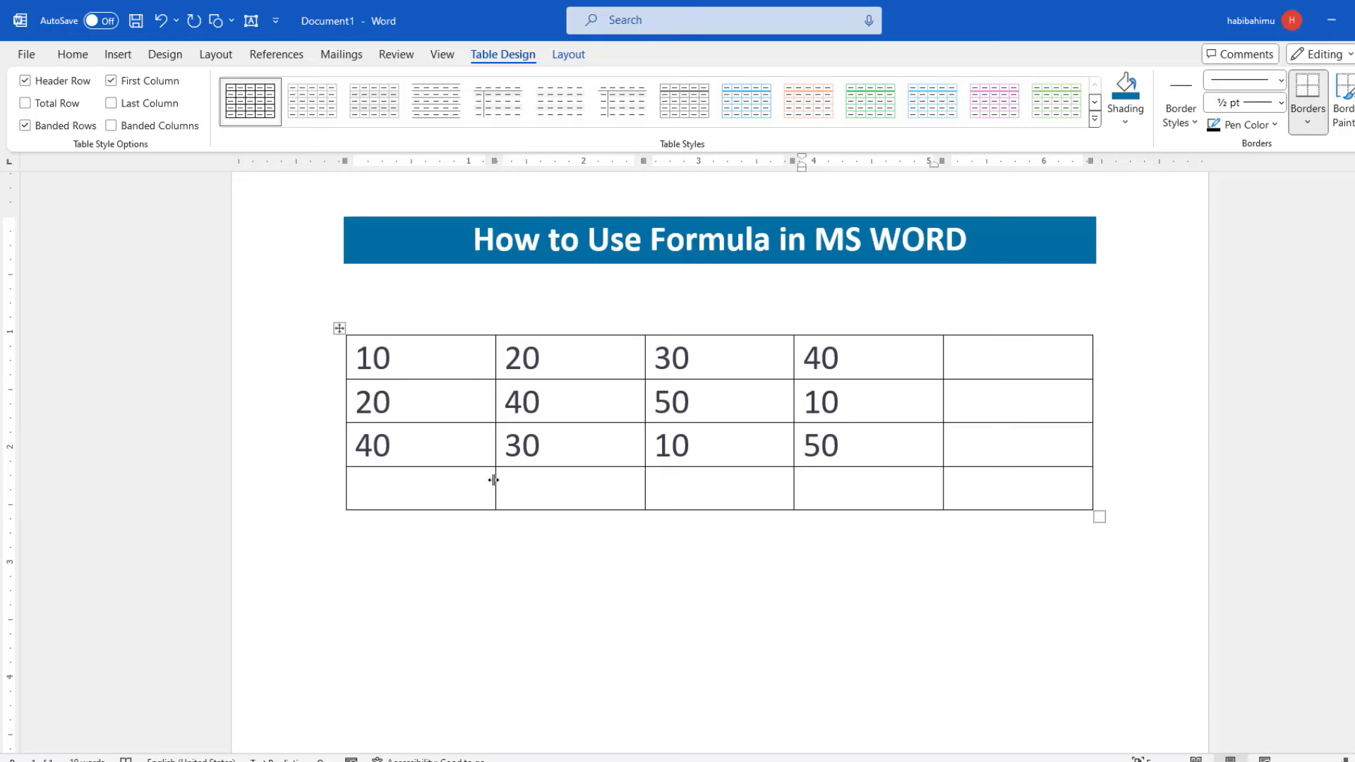
left_click(439, 489)
- Show the table Layout tools and select cells to illustrate column and row references
left_click(565, 57)
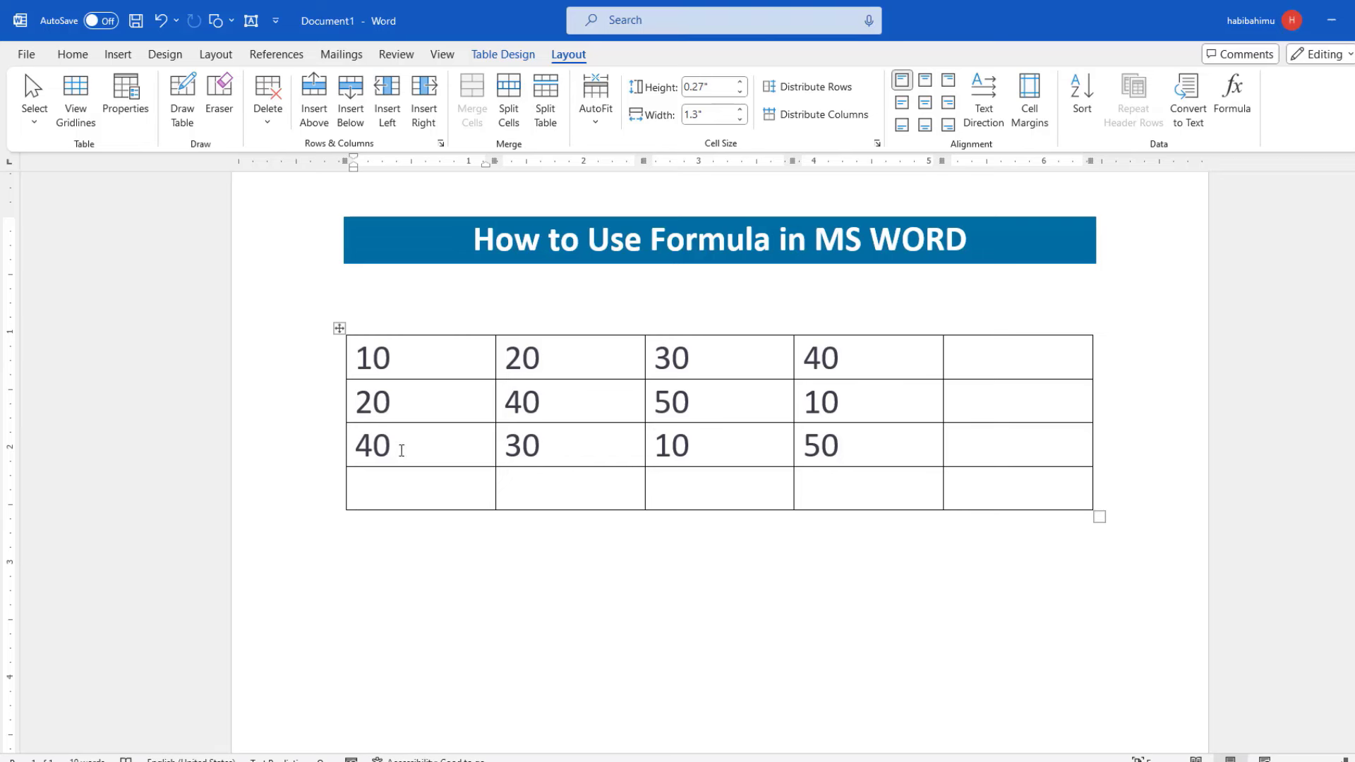
left_click_drag(357, 353, 387, 494)
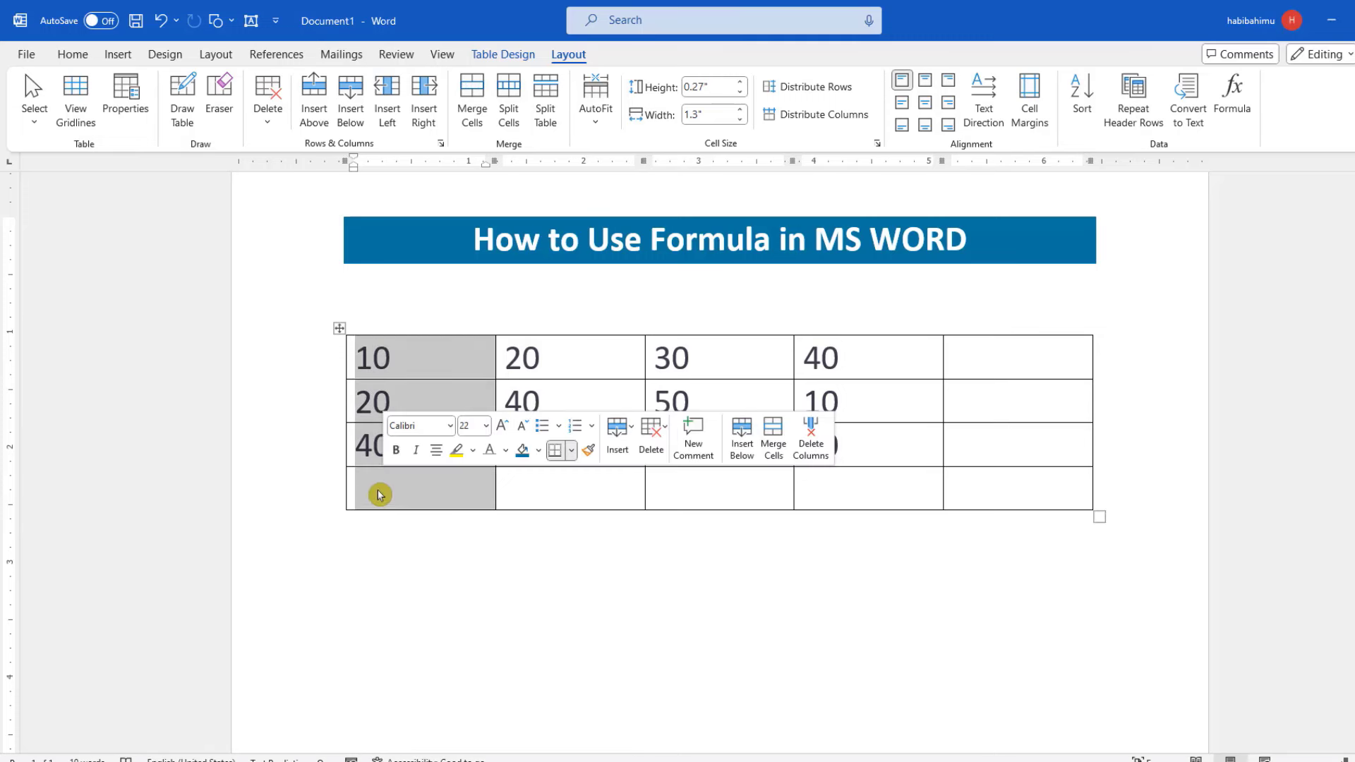
left_click(381, 495)
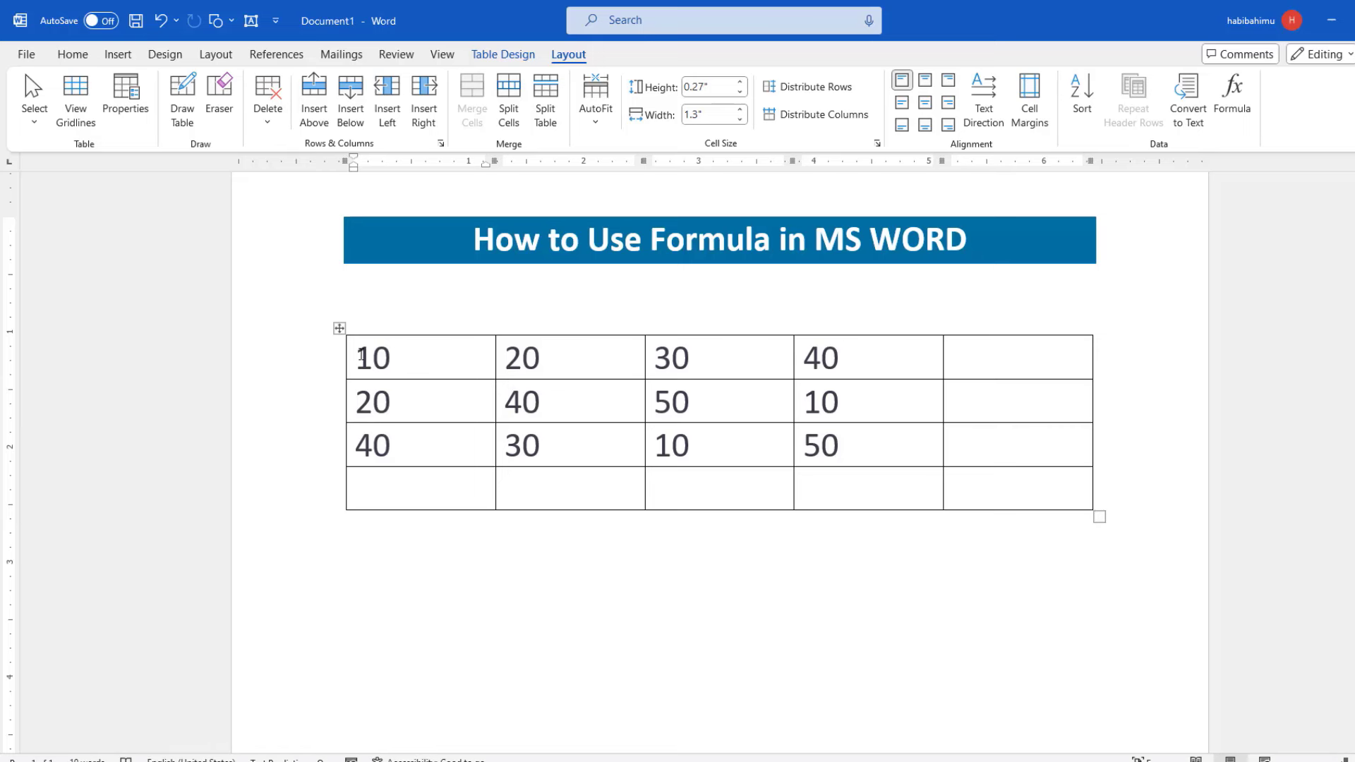
left_click_drag(356, 353, 395, 355)
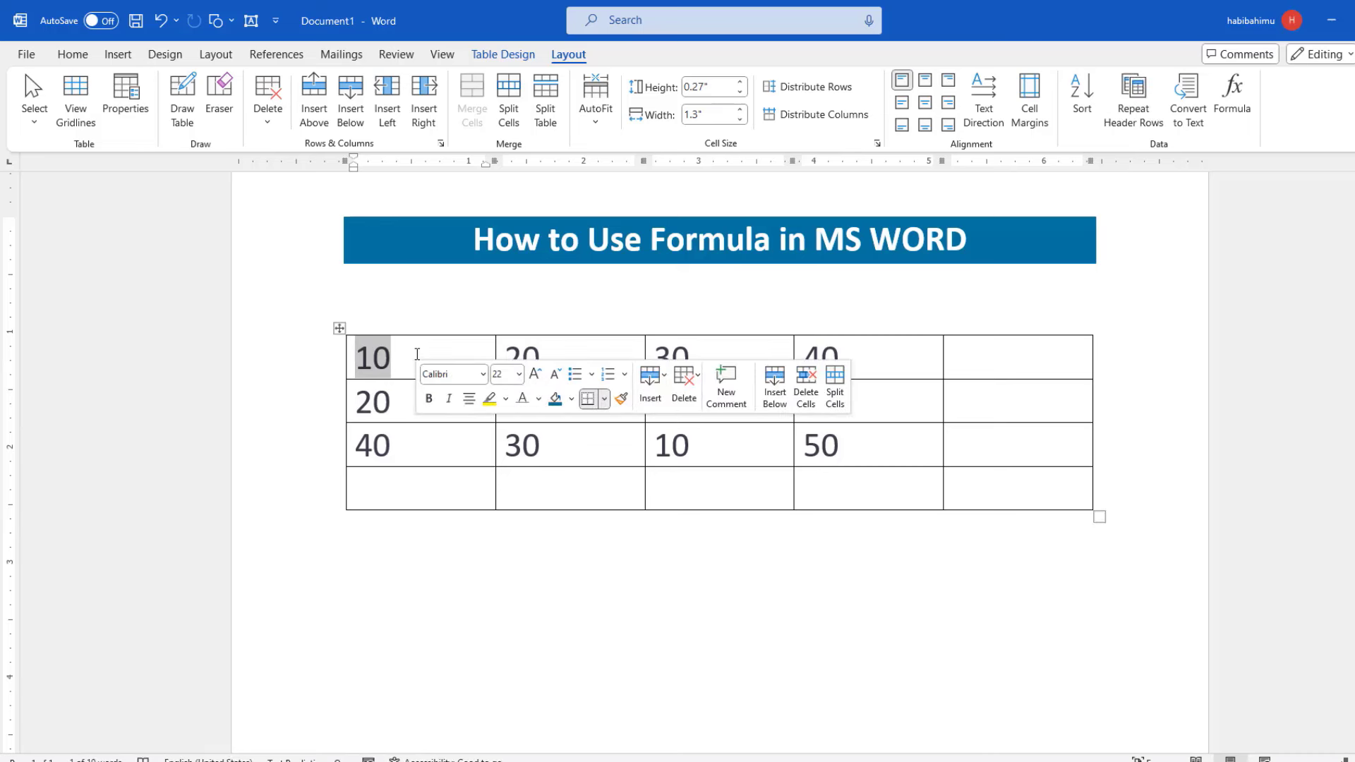
left_click_drag(523, 348, 553, 348)
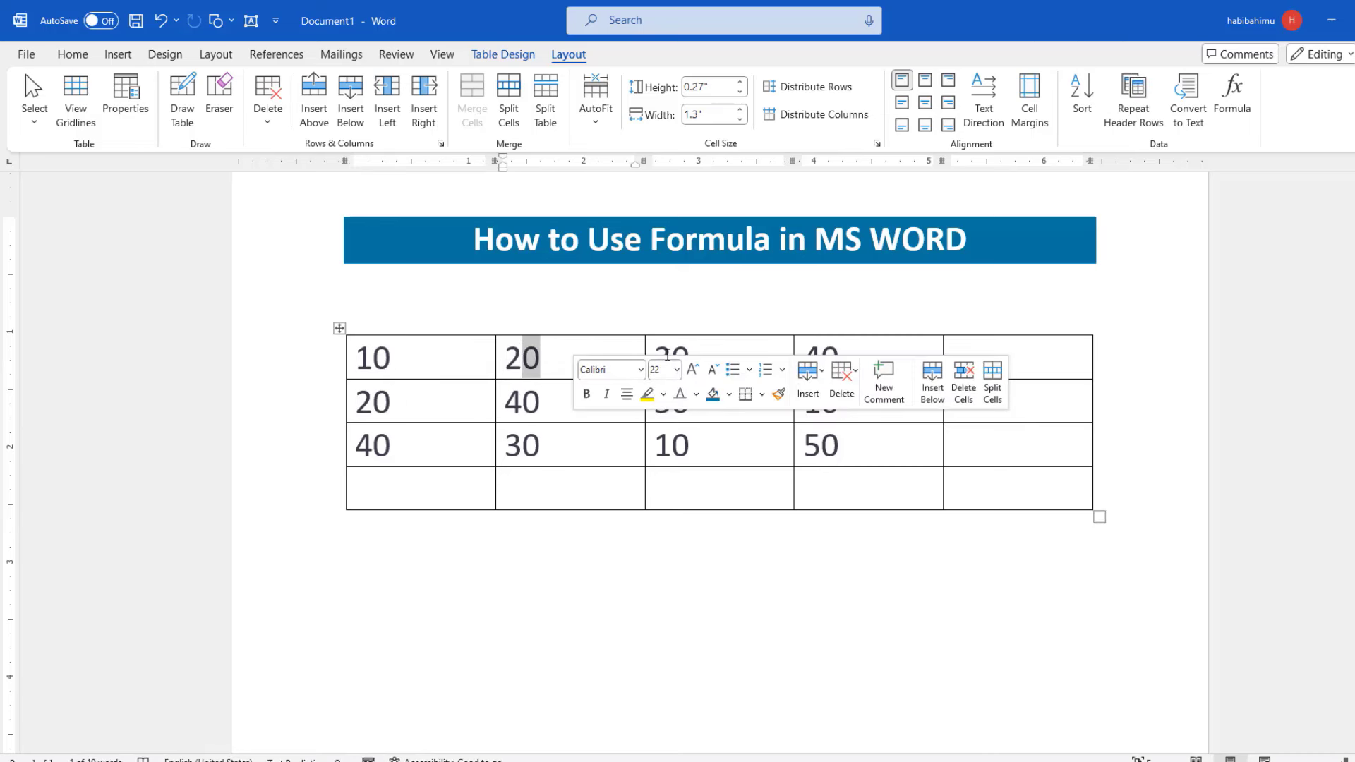
left_click_drag(672, 347, 695, 346)
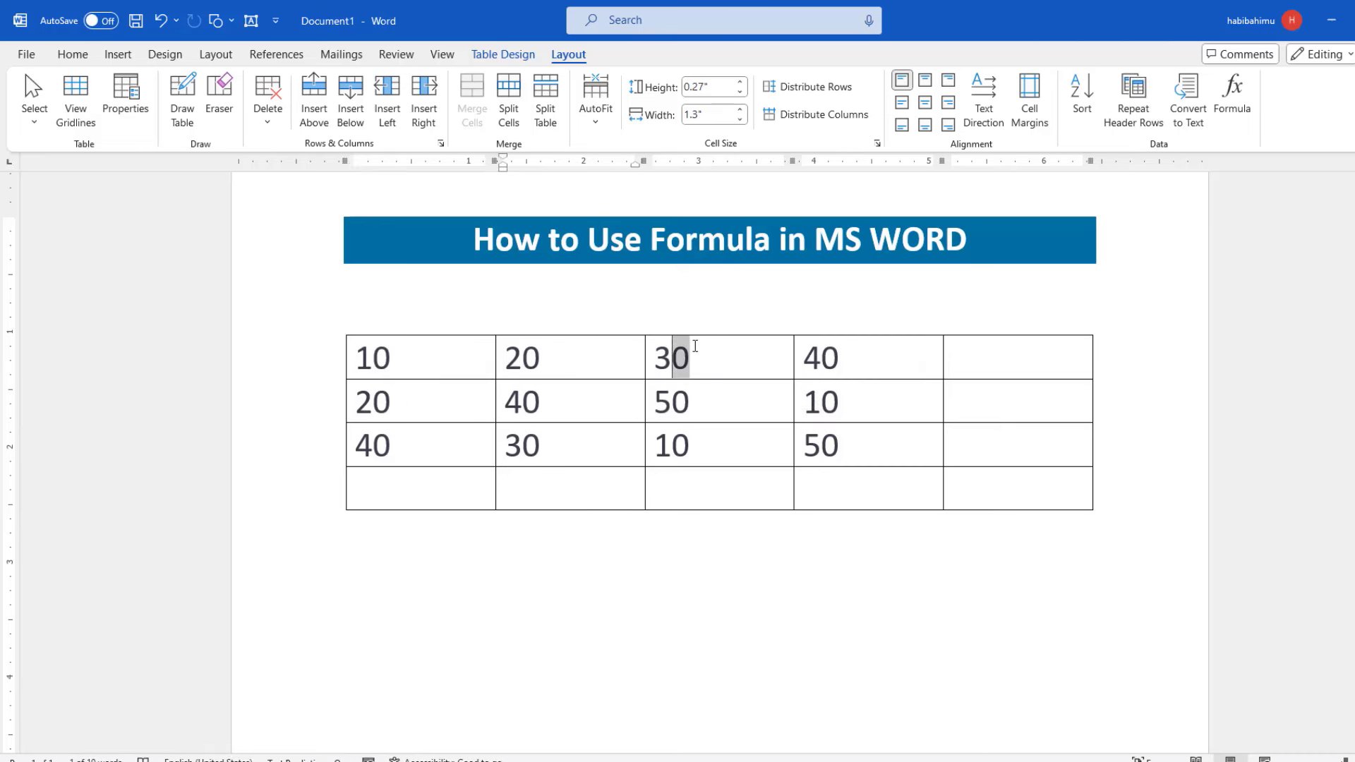
left_click(852, 346)
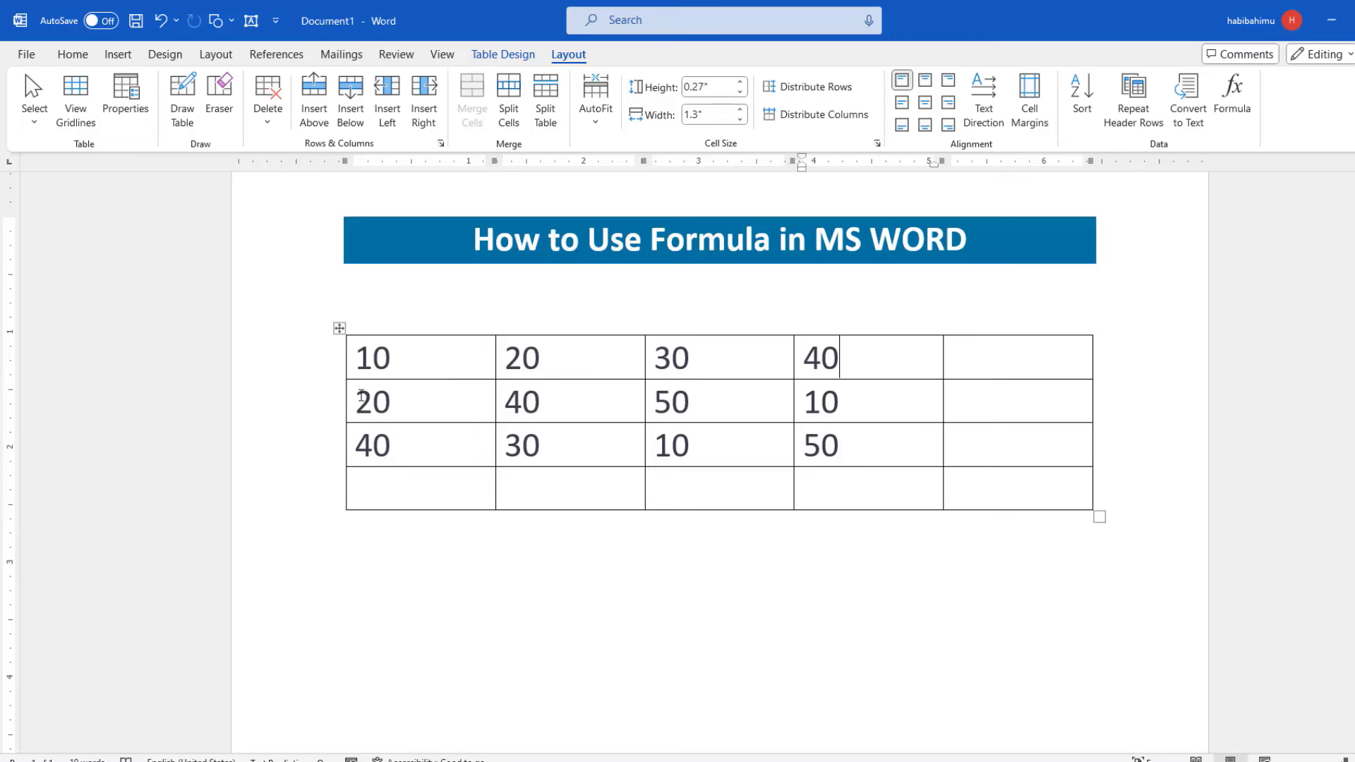
left_click_drag(360, 396, 388, 396)
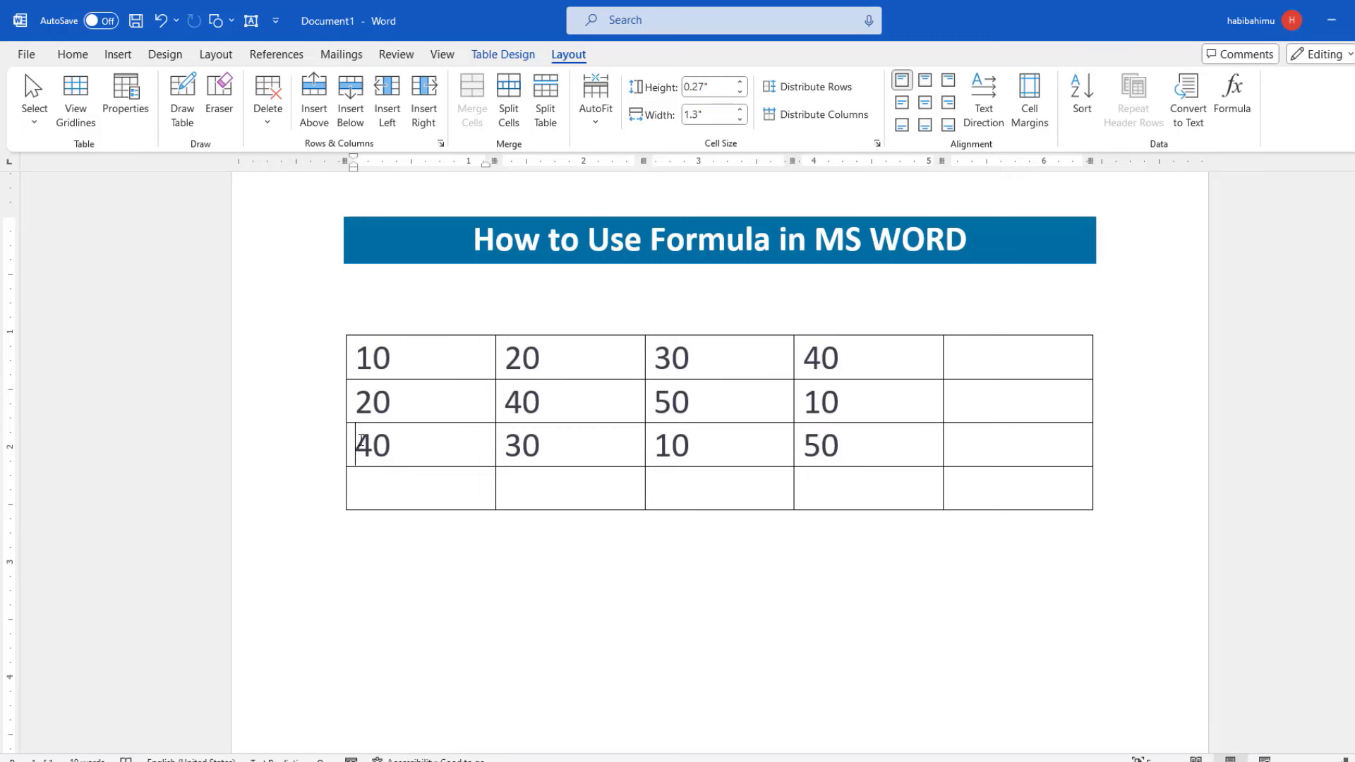
left_click_drag(359, 441, 395, 442)
left_click(396, 488)
- Insert a field =SUM(A1:A3) in the bottom-left cell and update it to show 70
key("ctrl+F9")
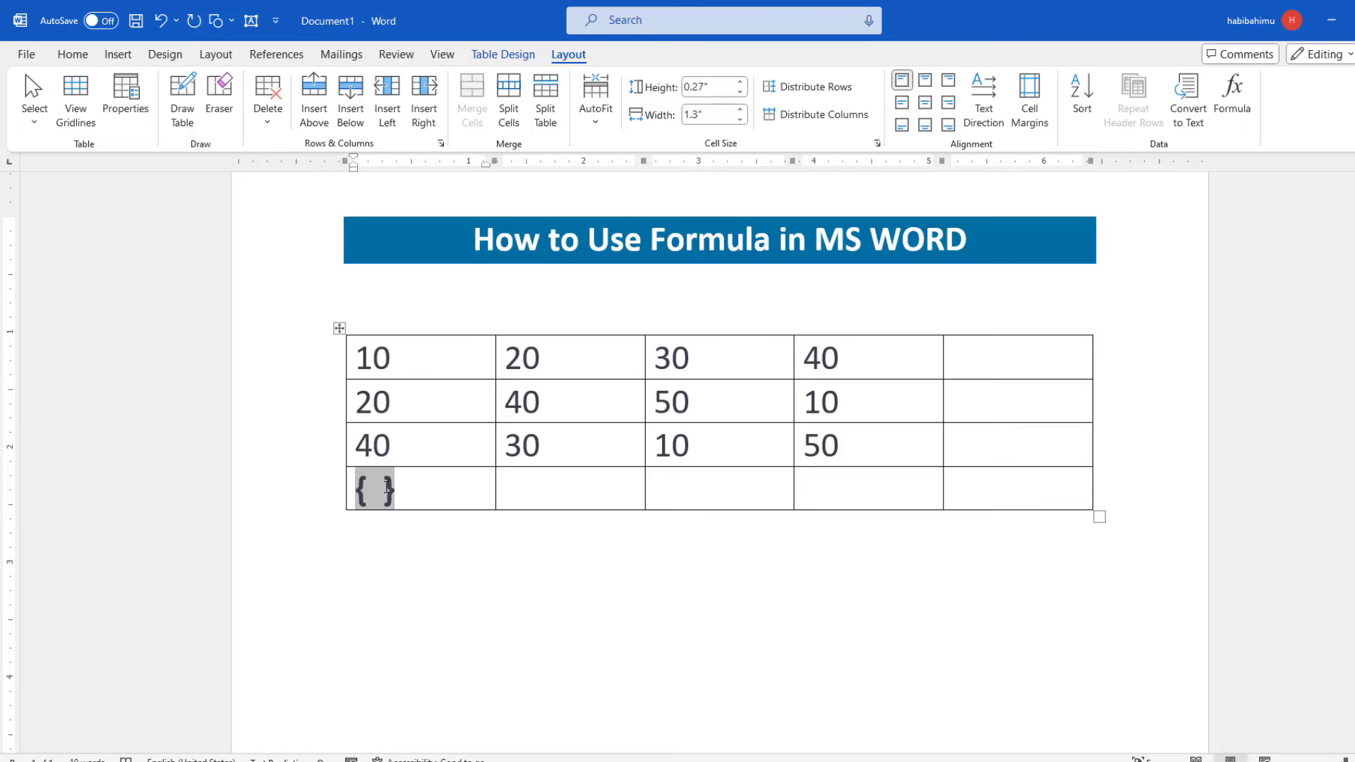
type("= ")
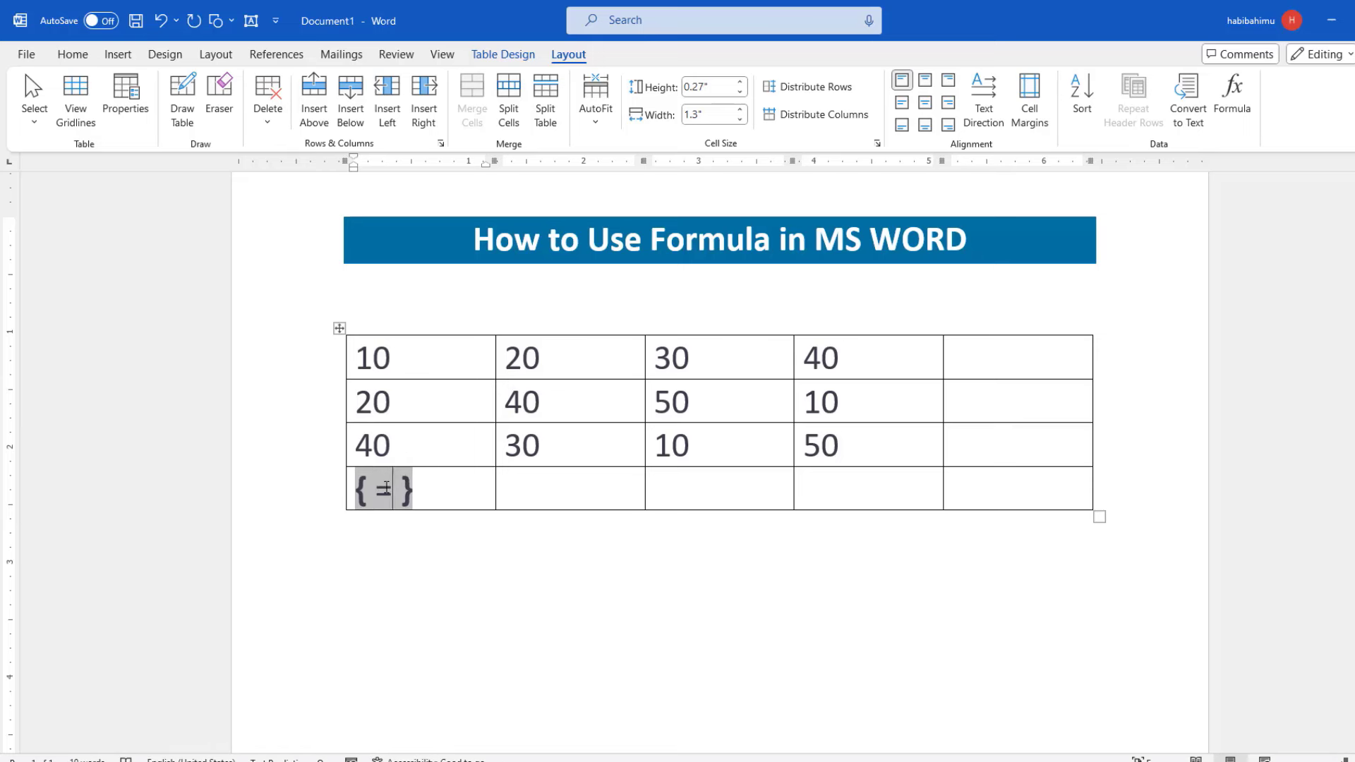
type("SUM")
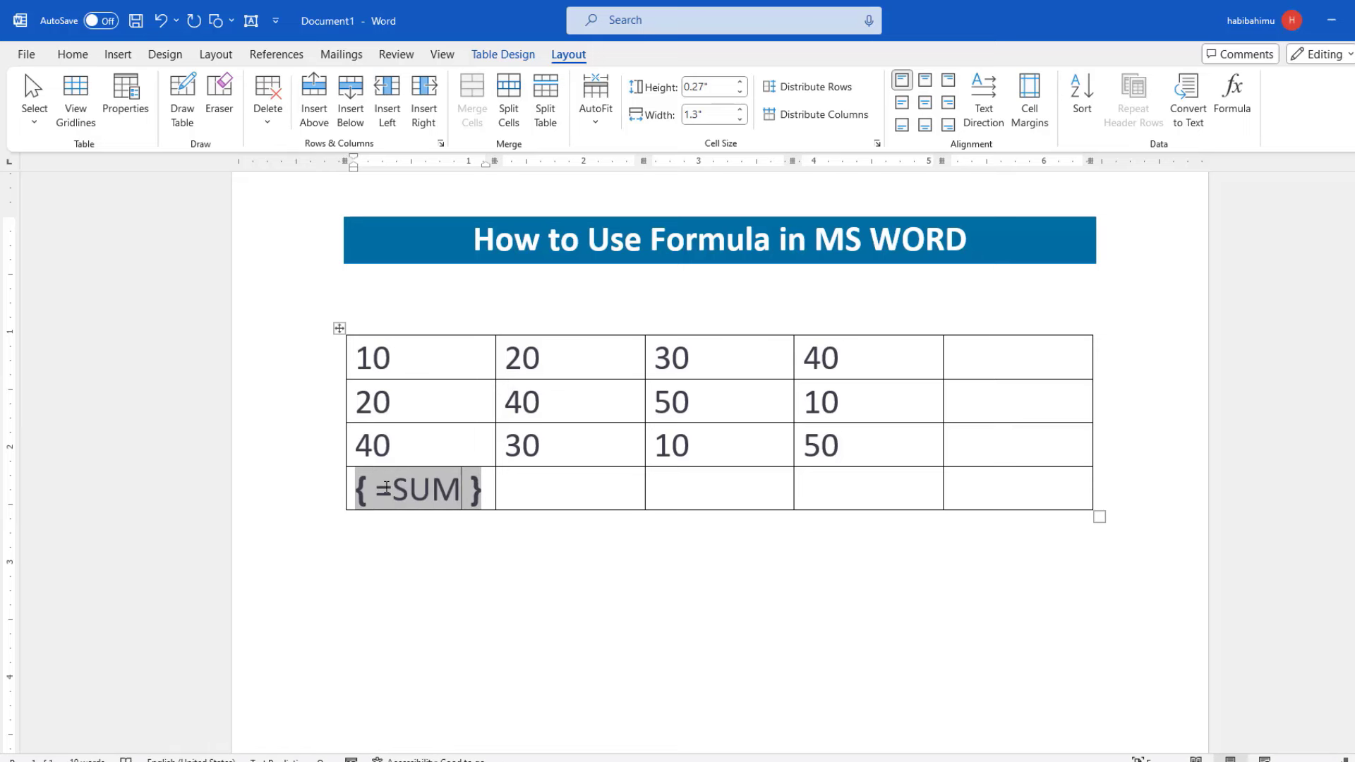
type("(")
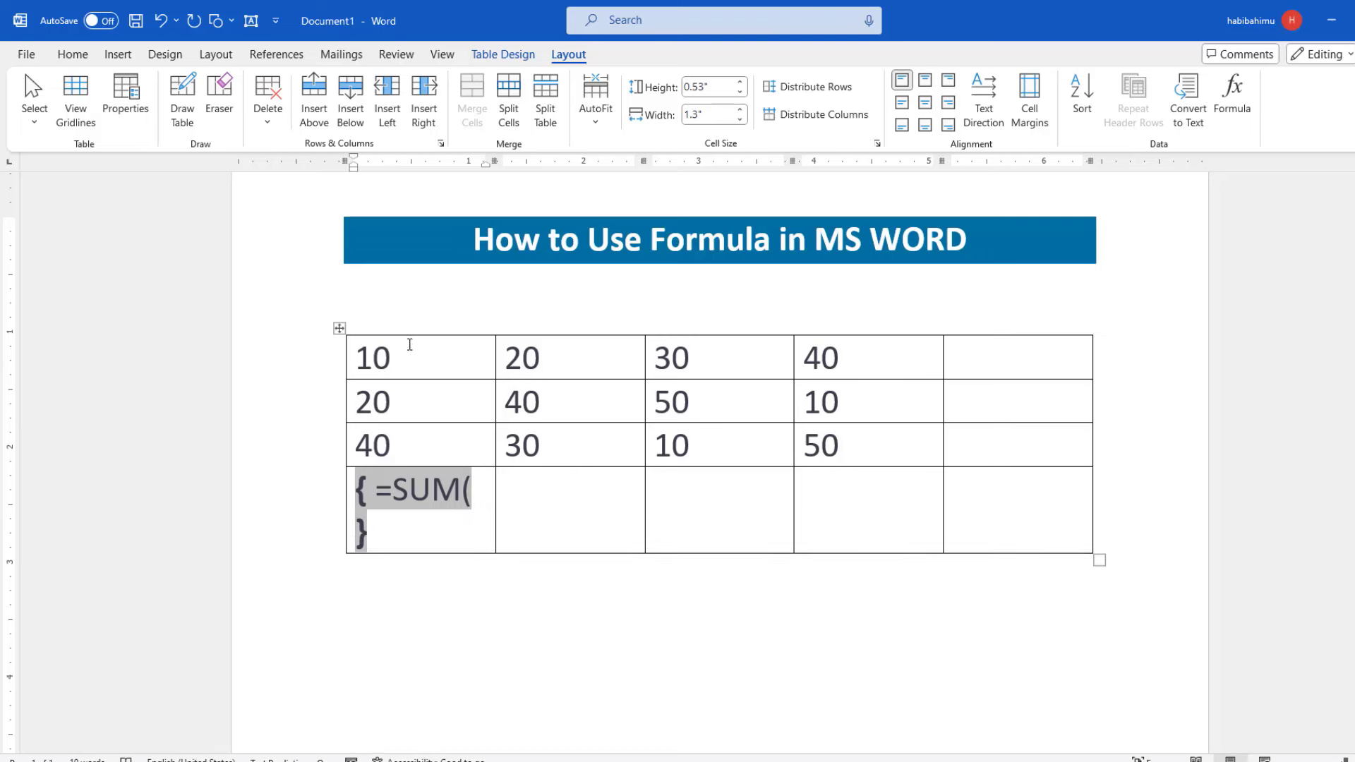
type("A1")
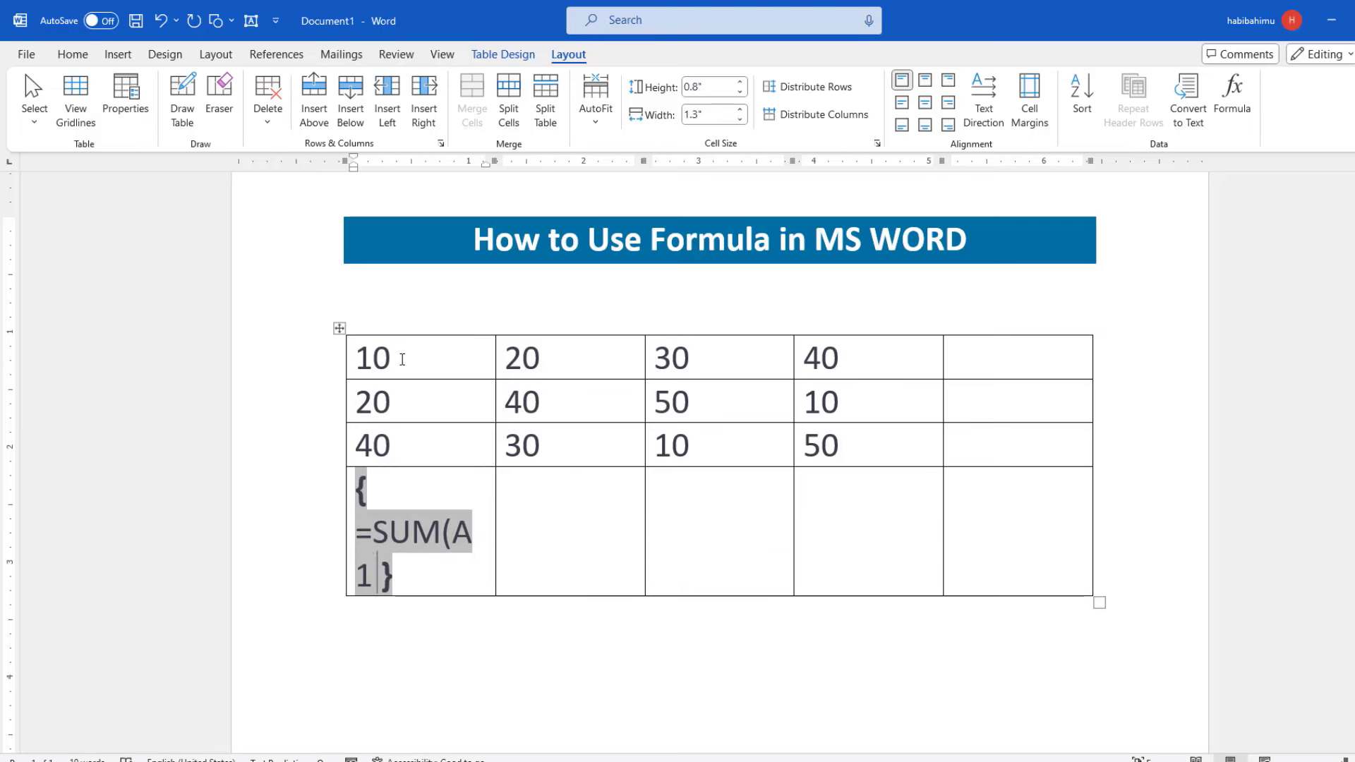
type(":")
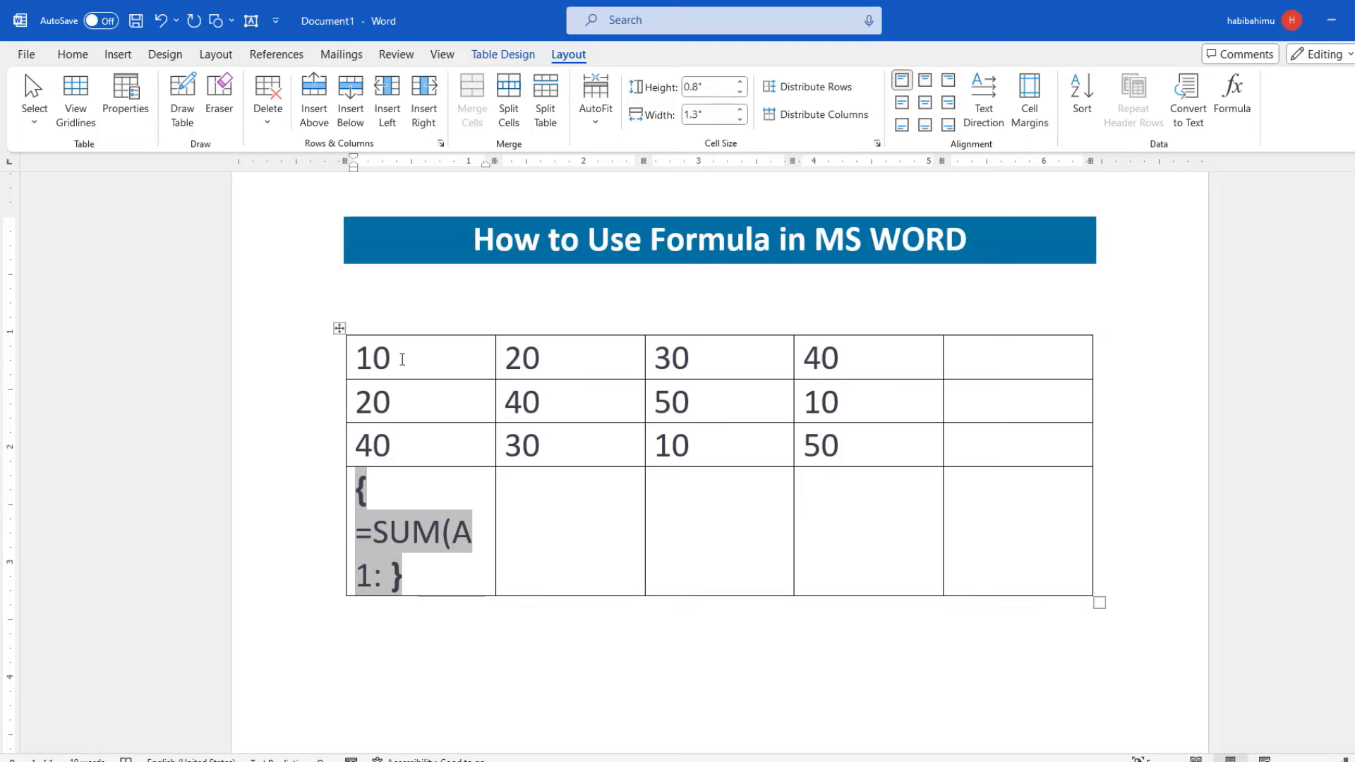
type("A3")
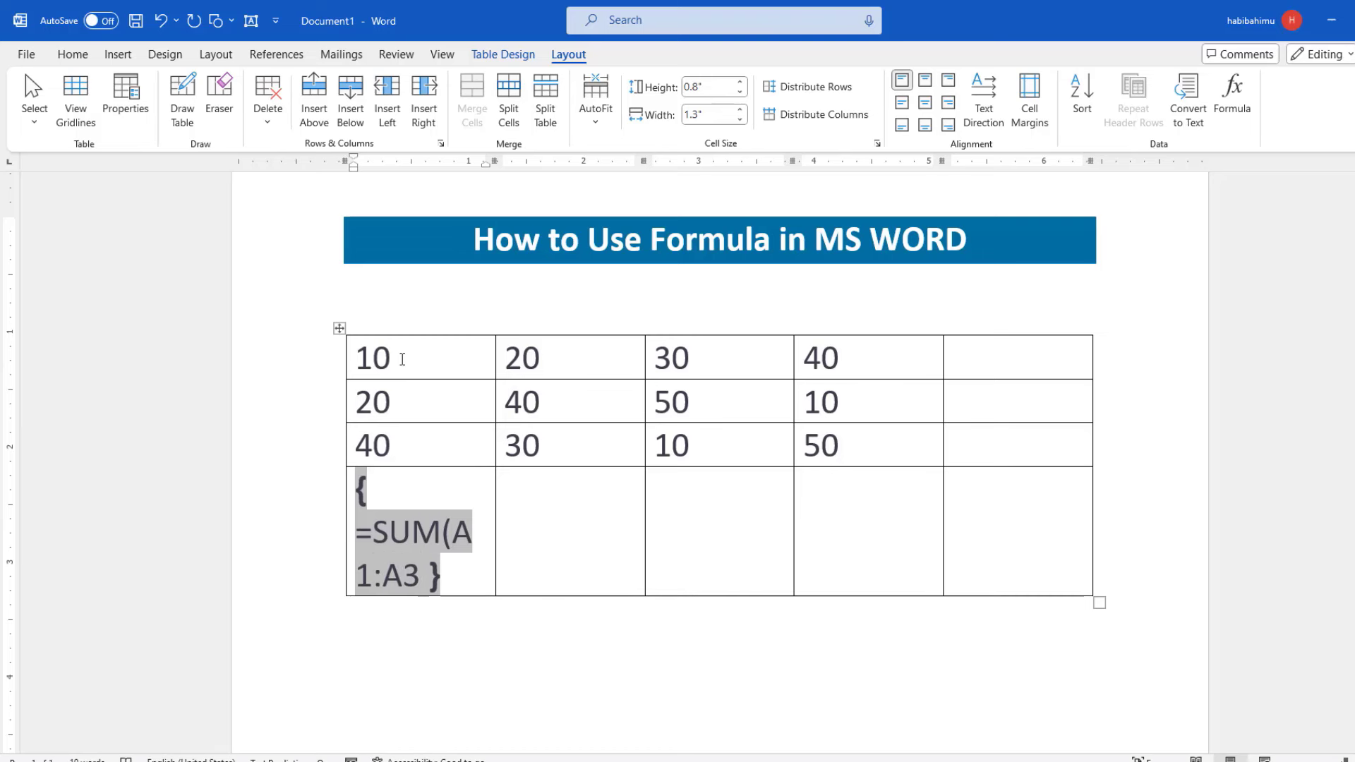
type(")")
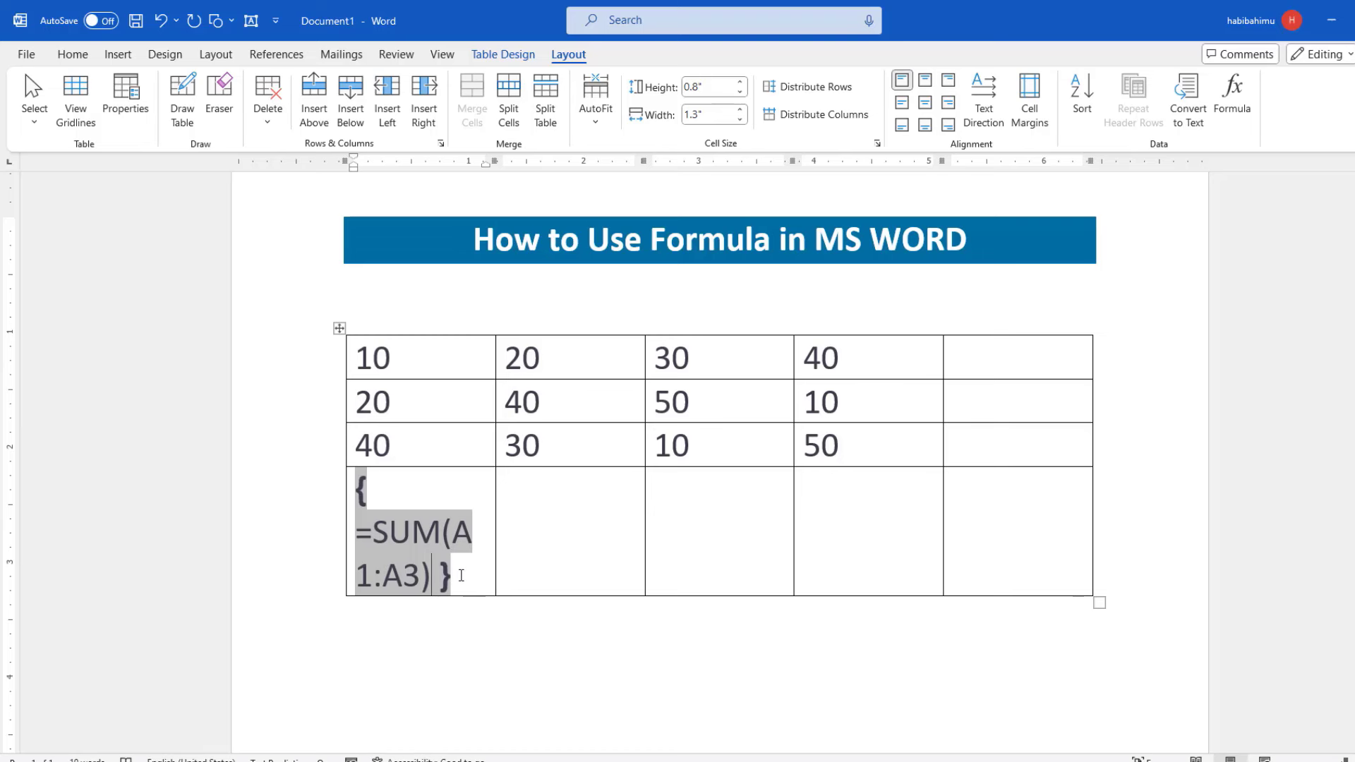
key("F9")
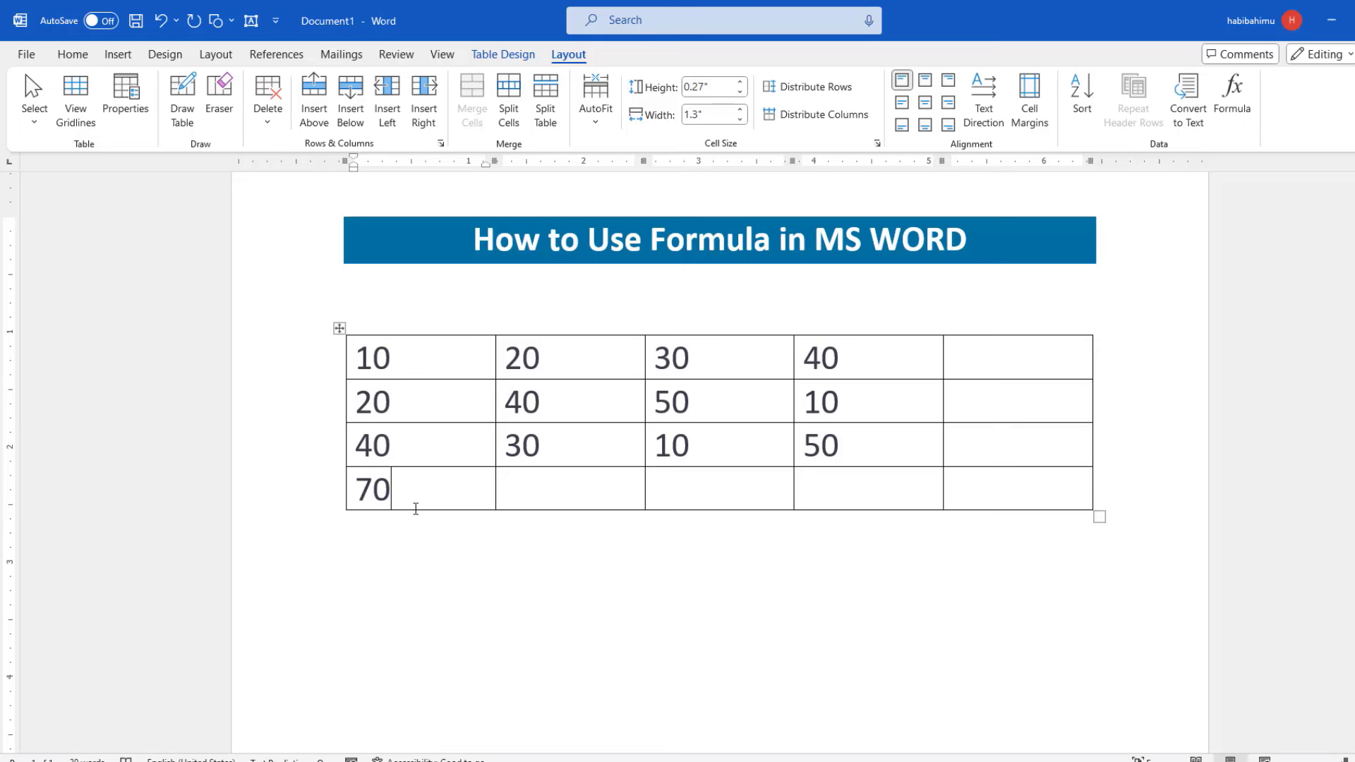
left_click(572, 487)
left_click(1245, 101)
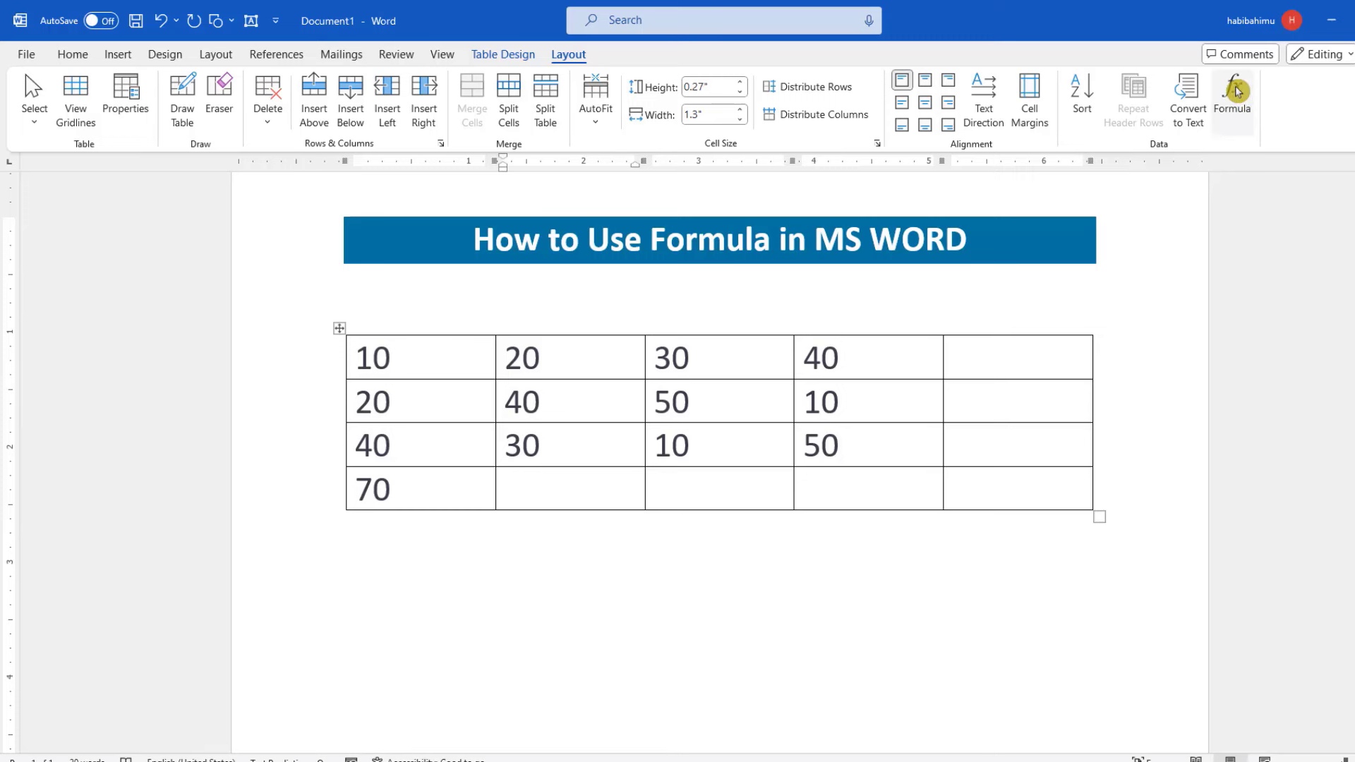
- Total the second column with the Layout Formula =SUM(ABOVE), giving 90
left_click(1246, 101)
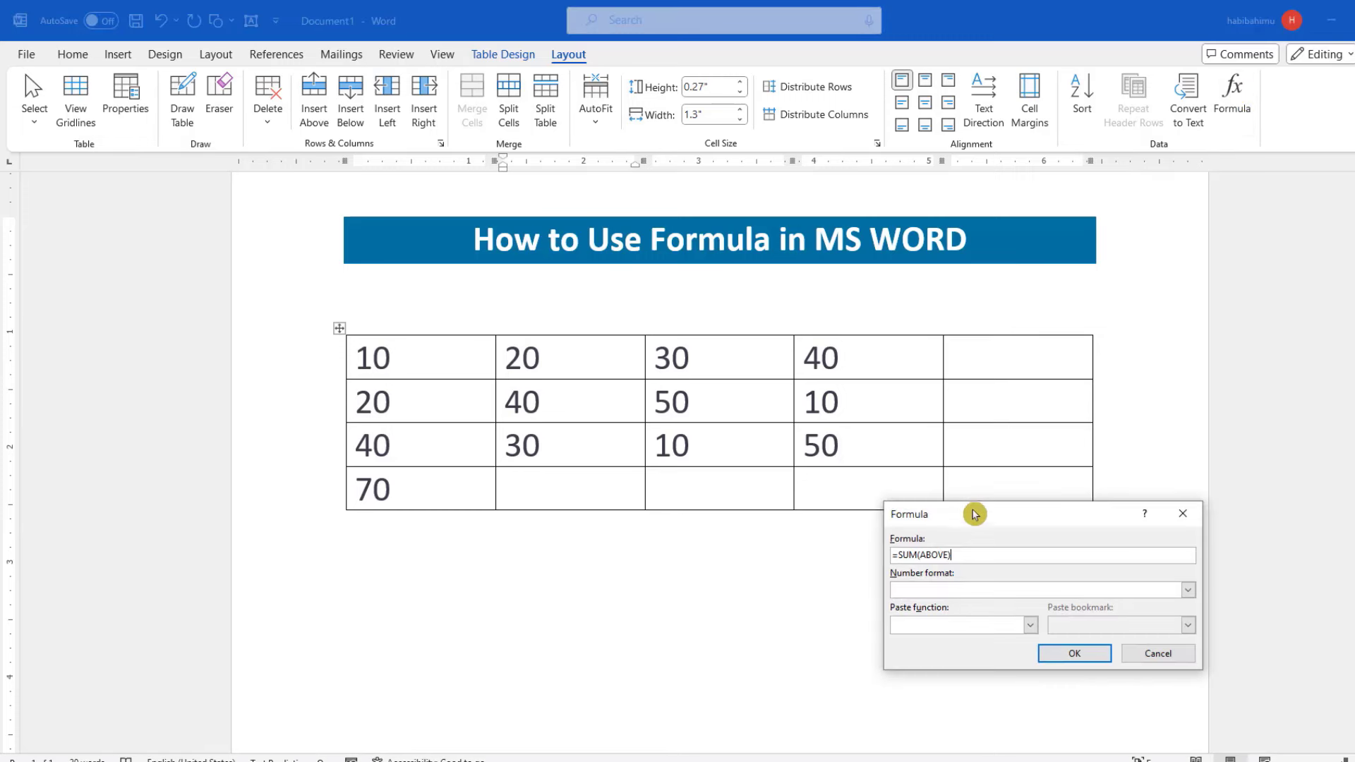
mouse_move(974, 518)
left_mouse_down()
mouse_move(712, 409)
mouse_move(742, 417)
left_mouse_up()
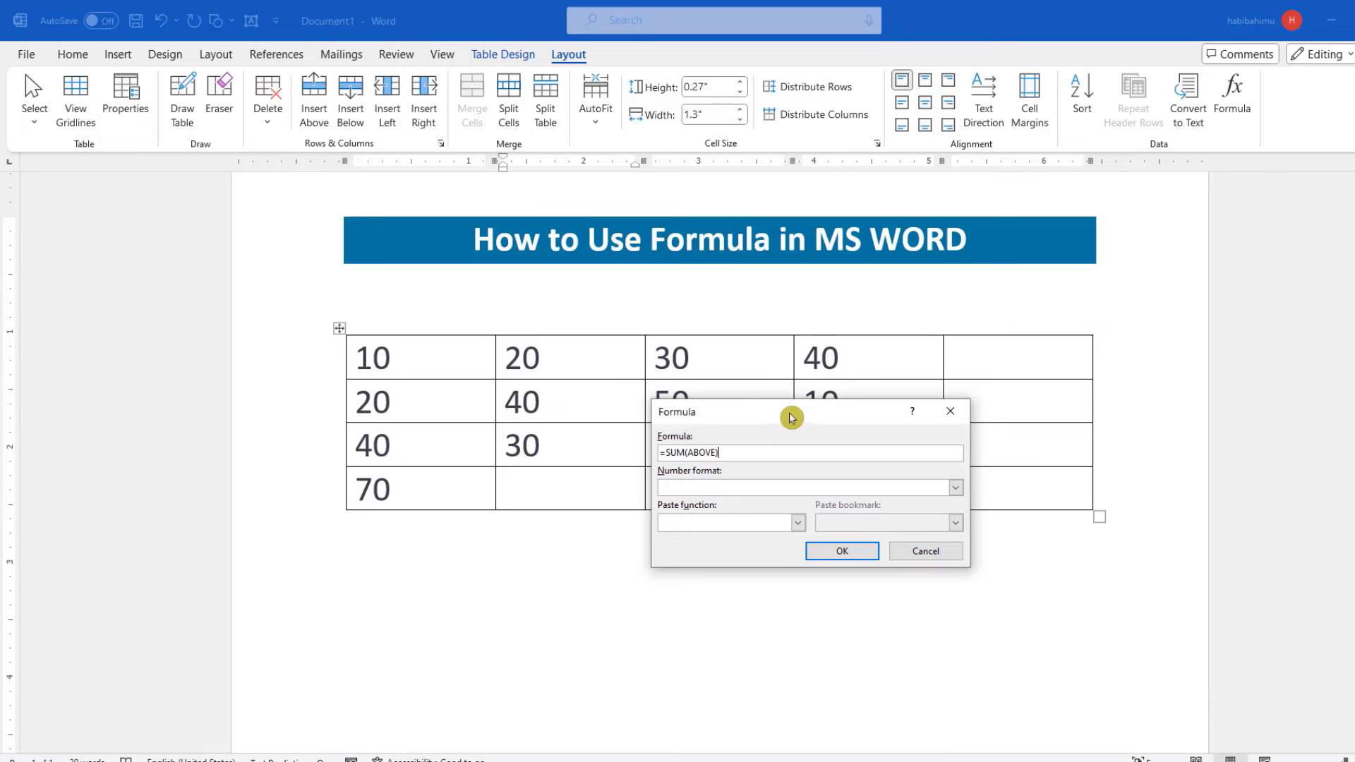
left_click_drag(791, 417, 794, 390)
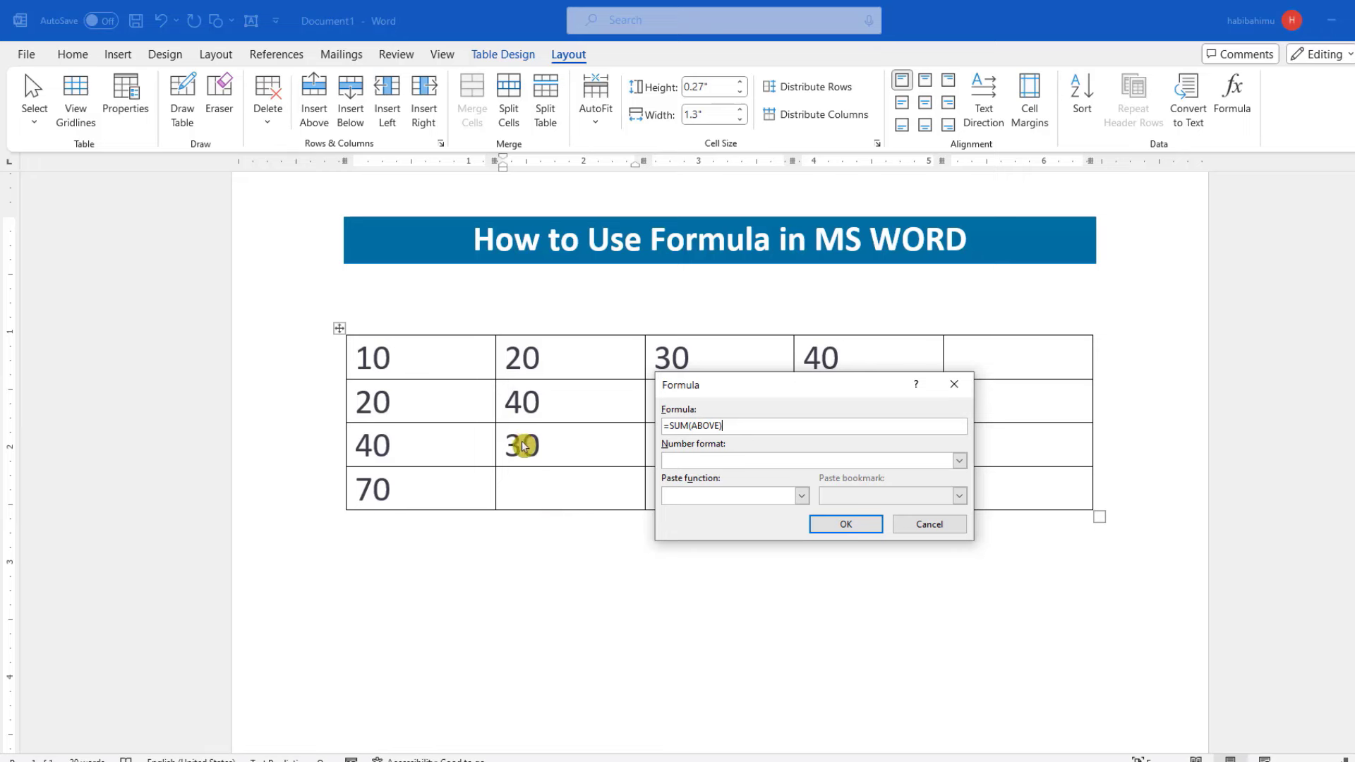
left_click(851, 533)
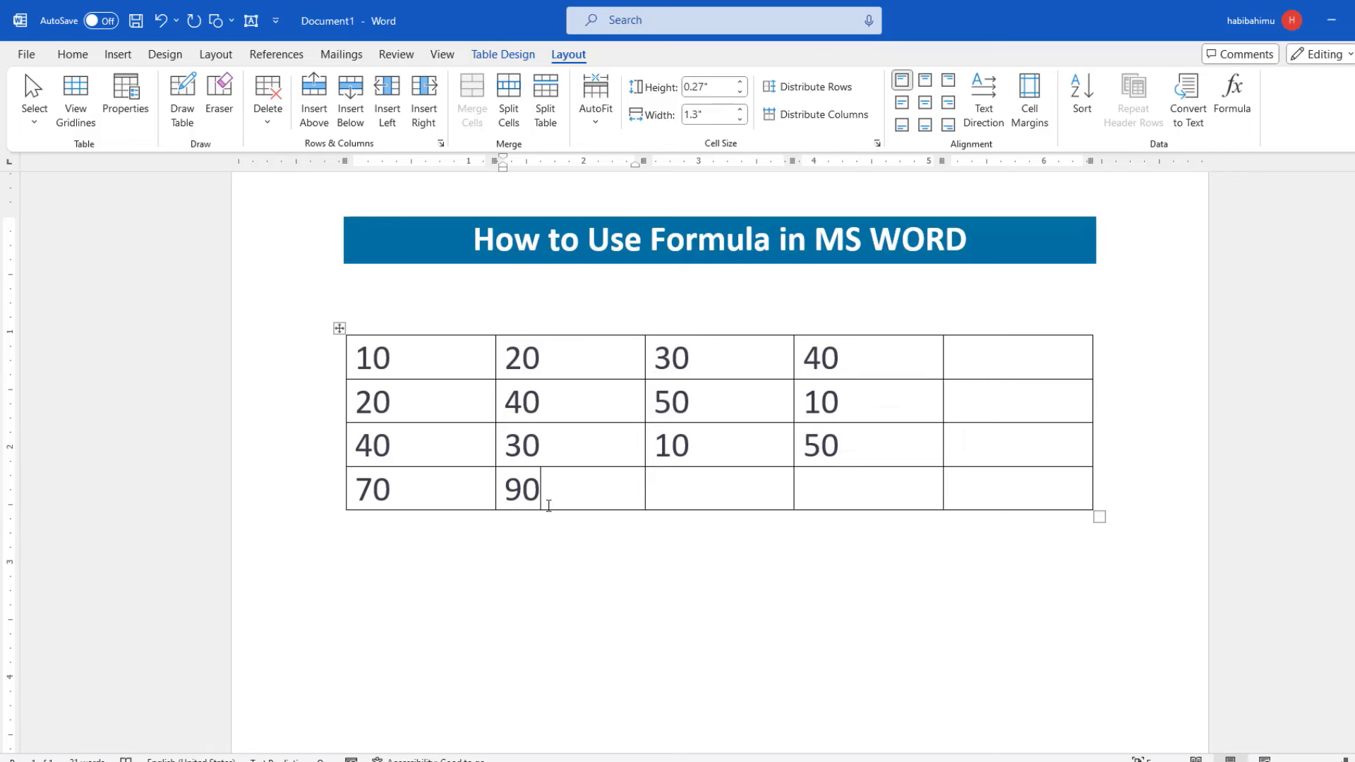
left_click(689, 488)
left_click_drag(660, 357, 686, 357)
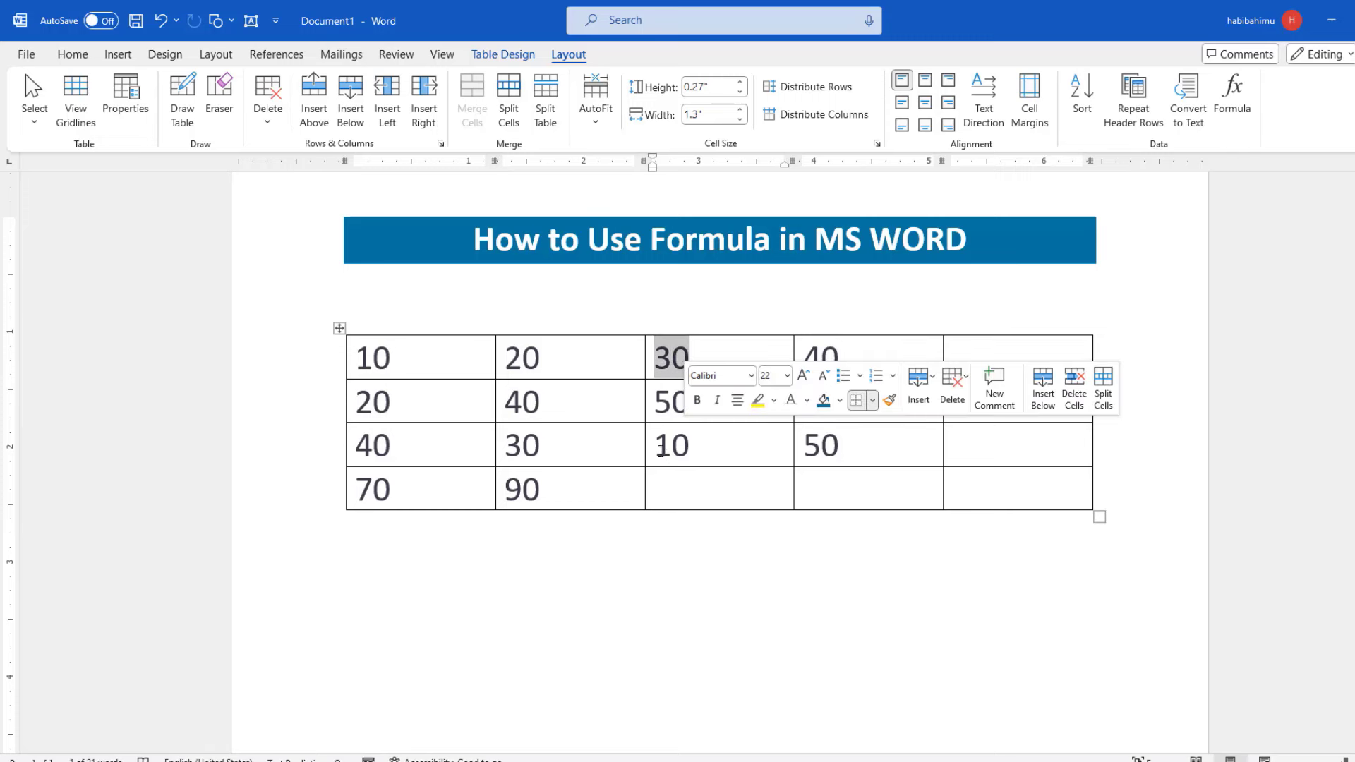
left_click_drag(659, 446, 689, 446)
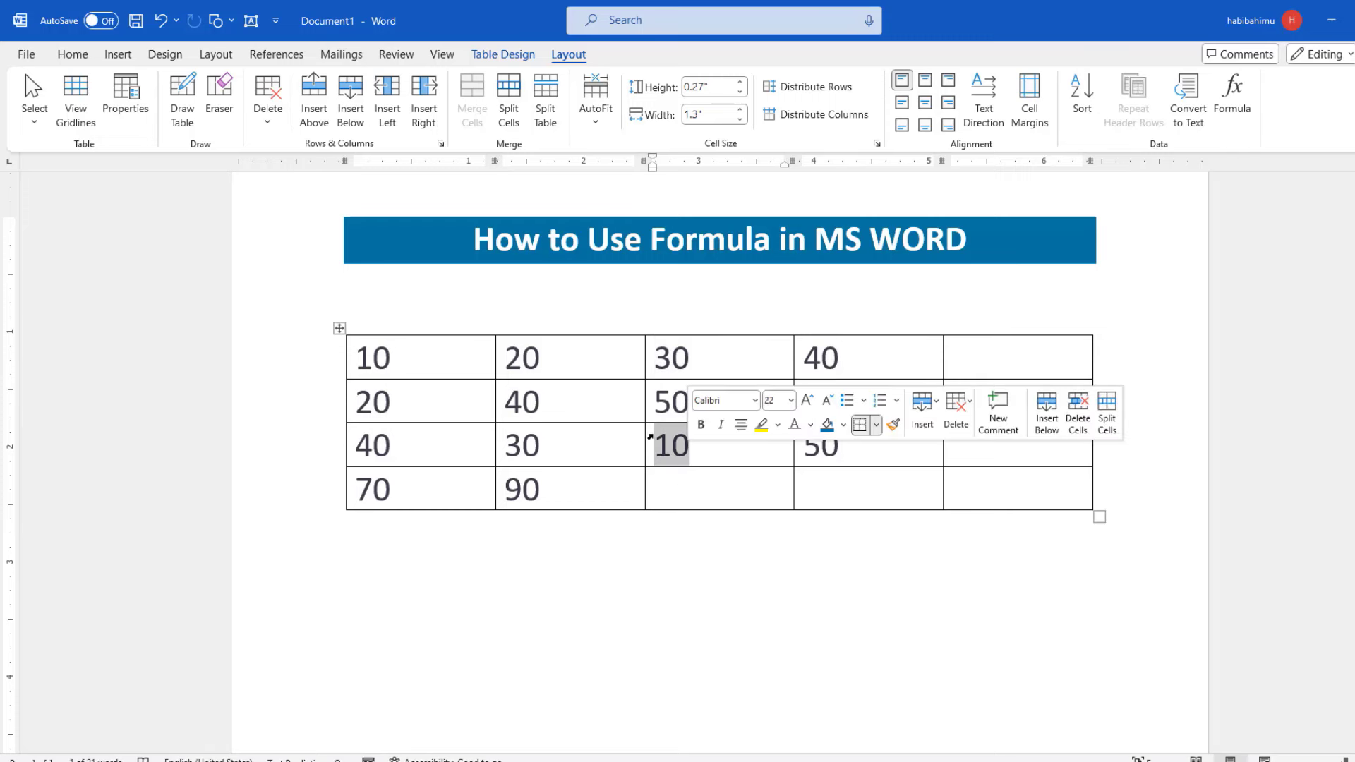
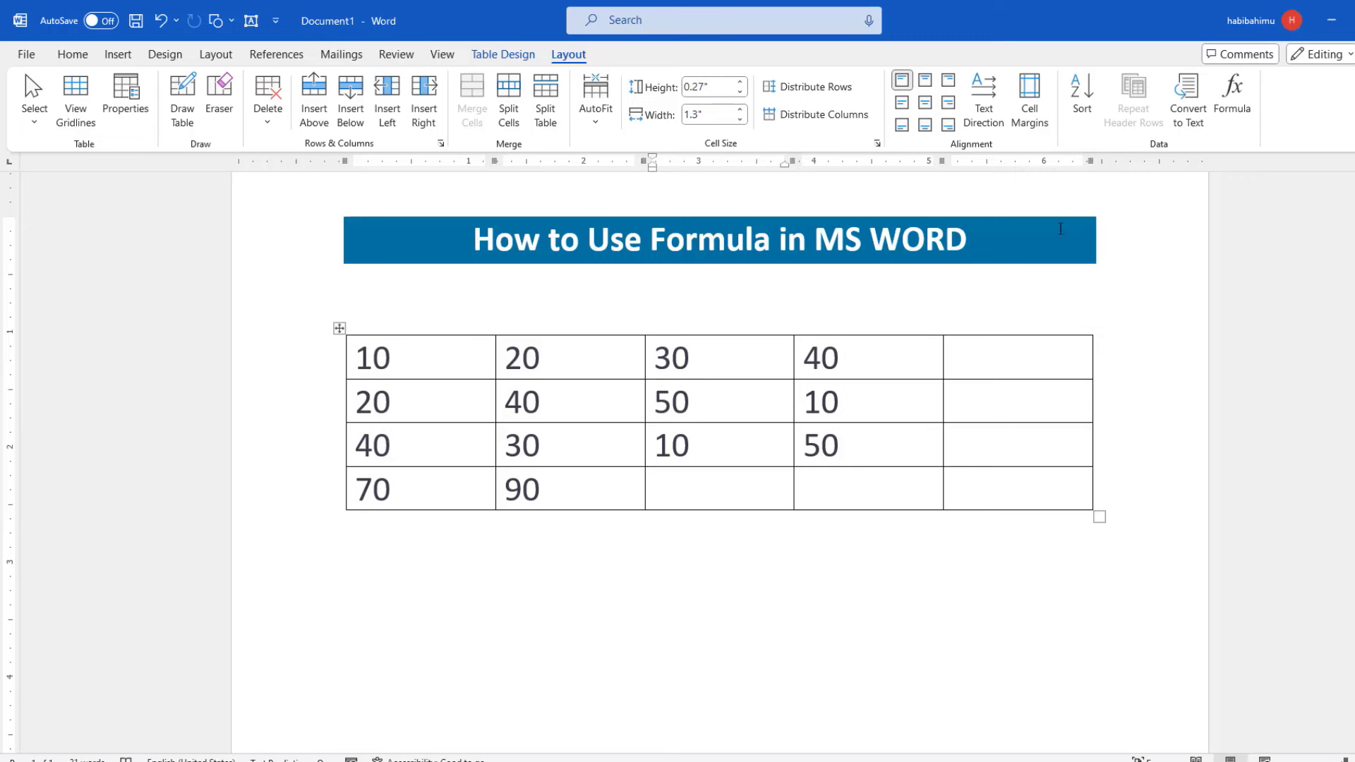
- Change the formula for column 3's bottom cell to =SUM(C1:C2) in the Formula dialog
left_click(1233, 96)
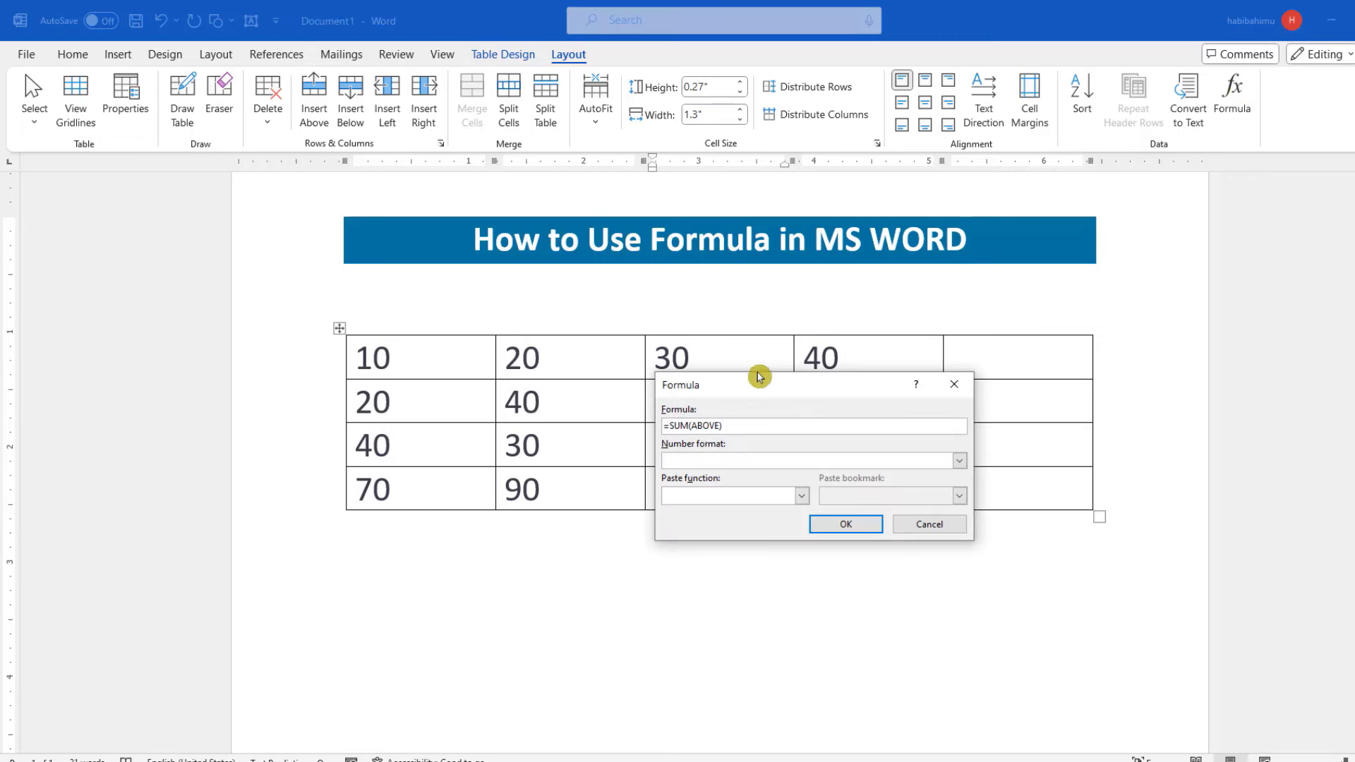
left_click_drag(753, 385, 912, 380)
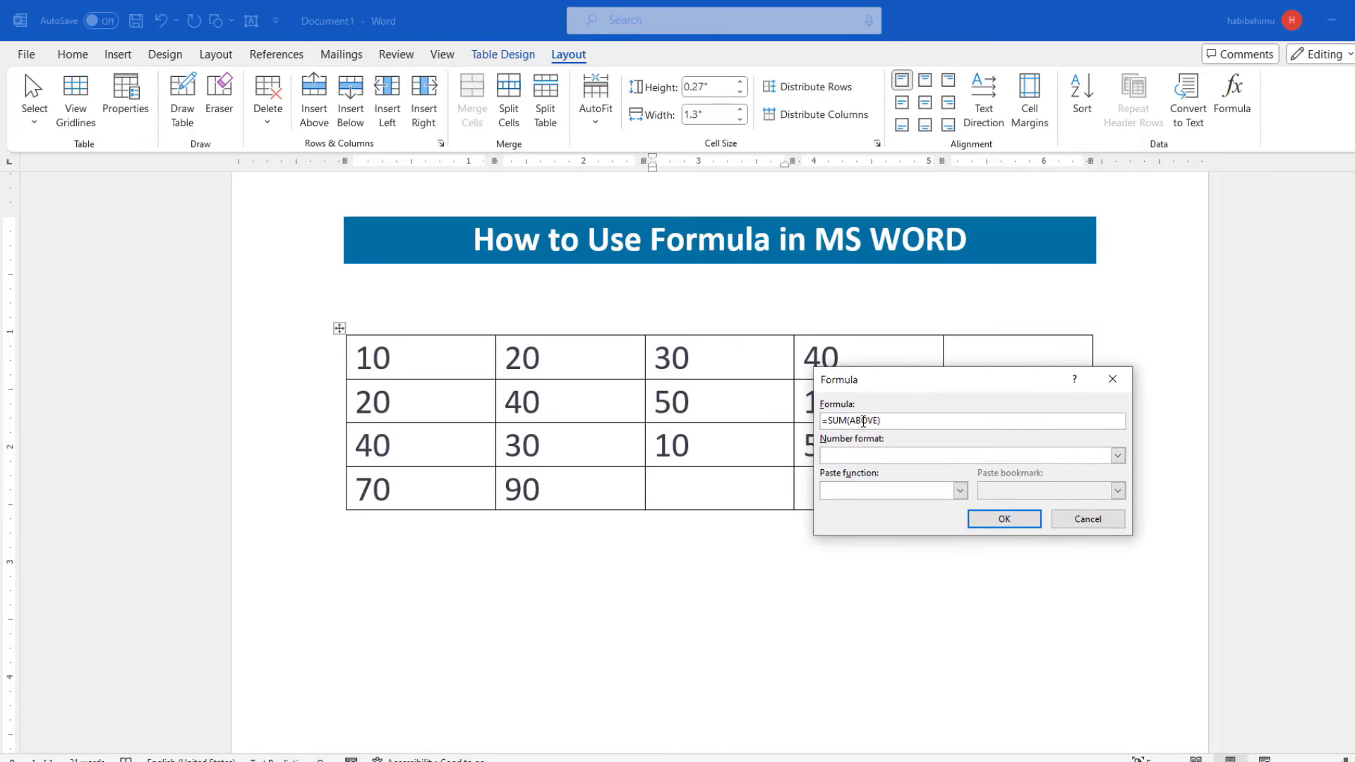
left_click_drag(850, 421, 880, 425)
type("C1:")
type("C2")
left_click_drag(900, 381, 882, 369)
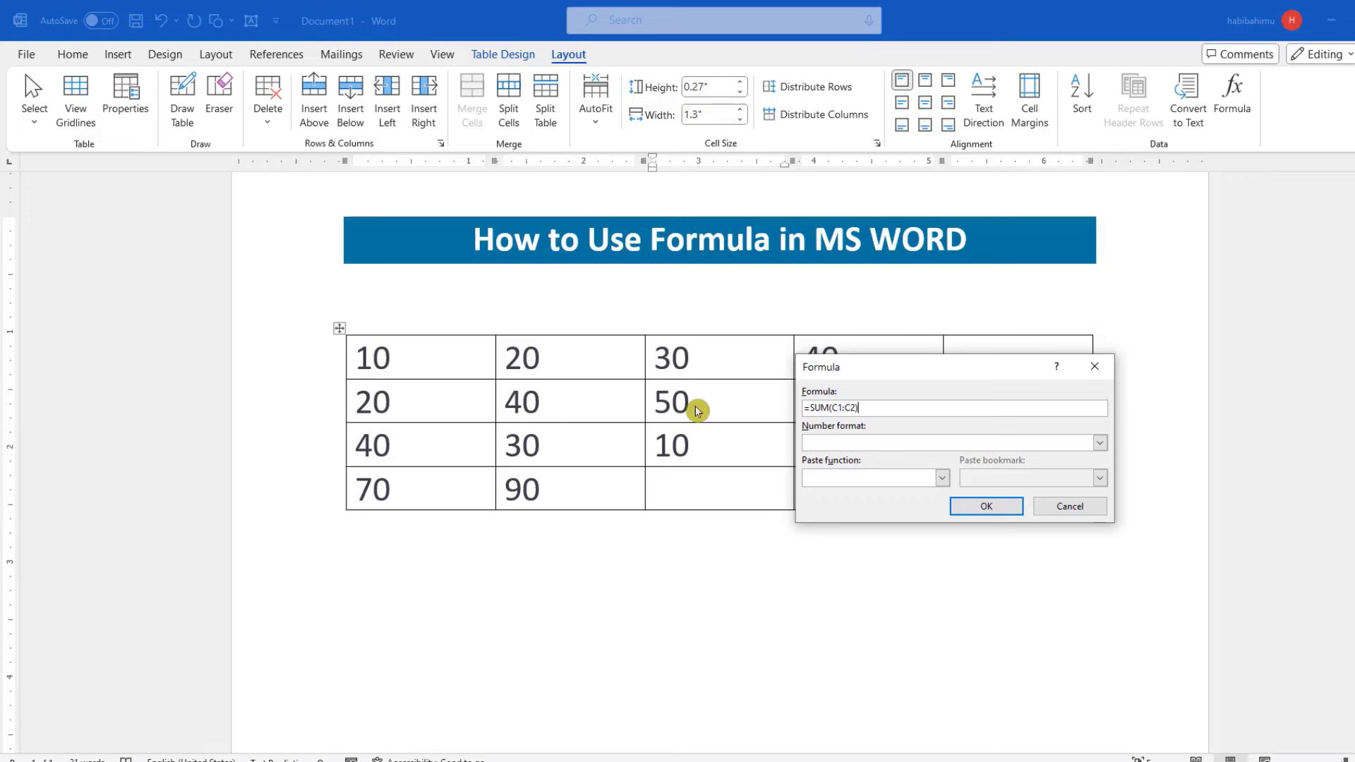
- Insert the sum 80 into column 3, then check column 4's values 40, 10 and 50
left_click(1000, 502)
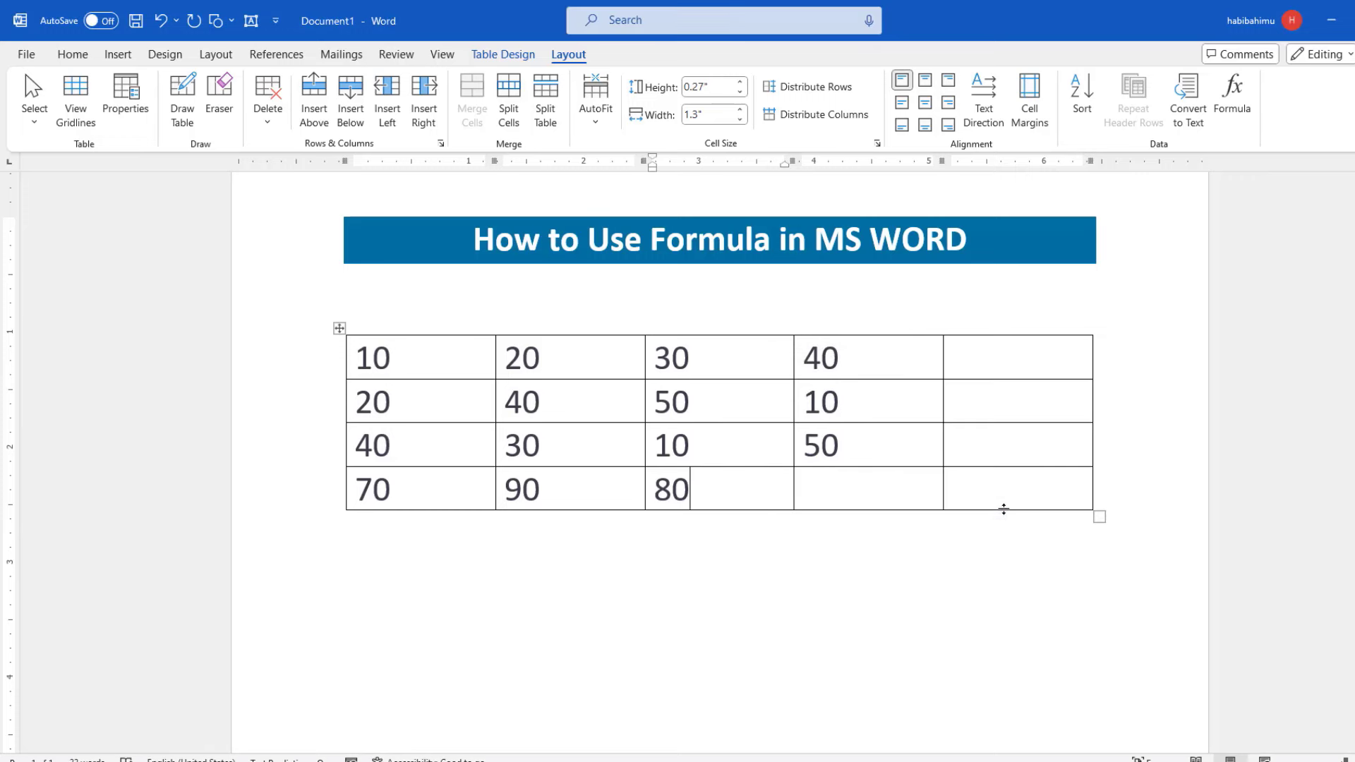
left_click(840, 496)
left_click_drag(805, 356, 834, 449)
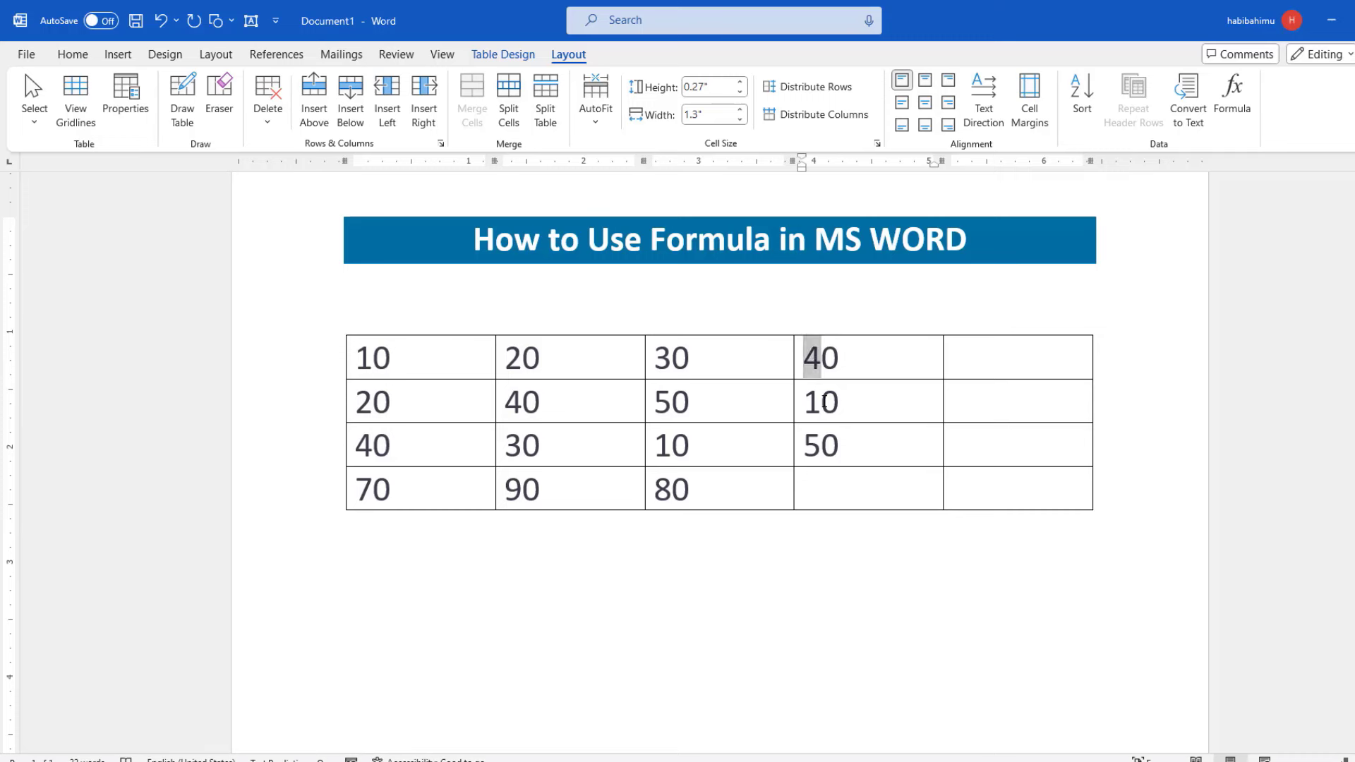
left_click(838, 499)
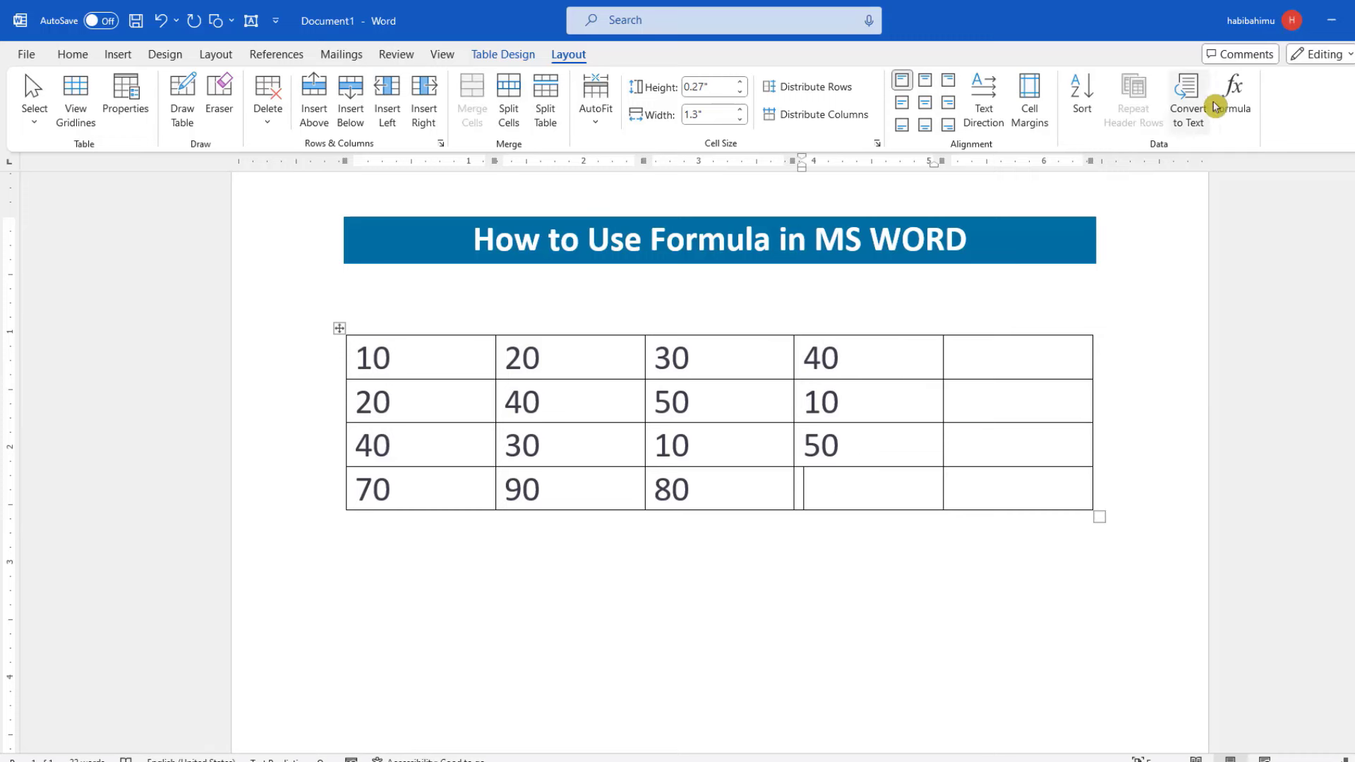
- Bring up a formula for column 4's bottom cell and find PRODUCT in the Paste function list
left_click(1233, 95)
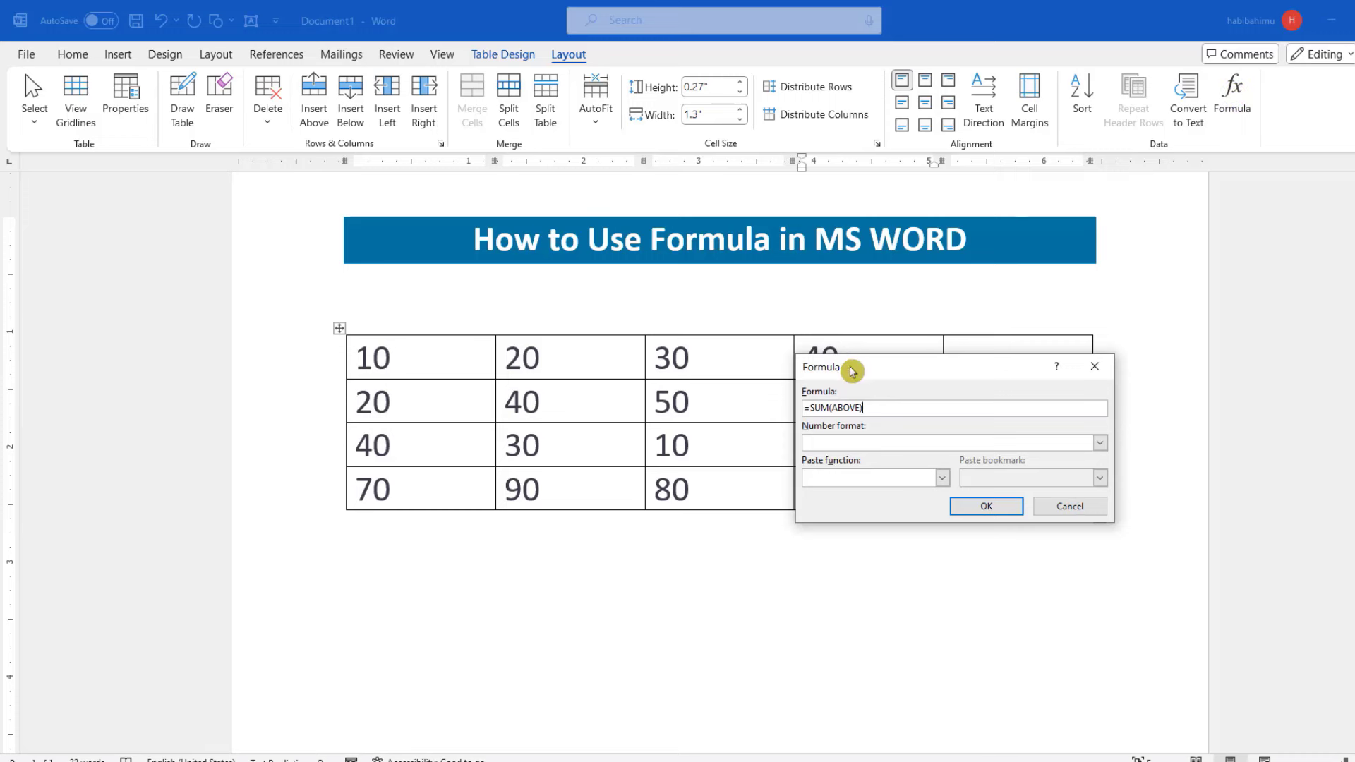
mouse_move(884, 374)
left_mouse_down()
mouse_move(947, 402)
mouse_move(995, 376)
left_mouse_up()
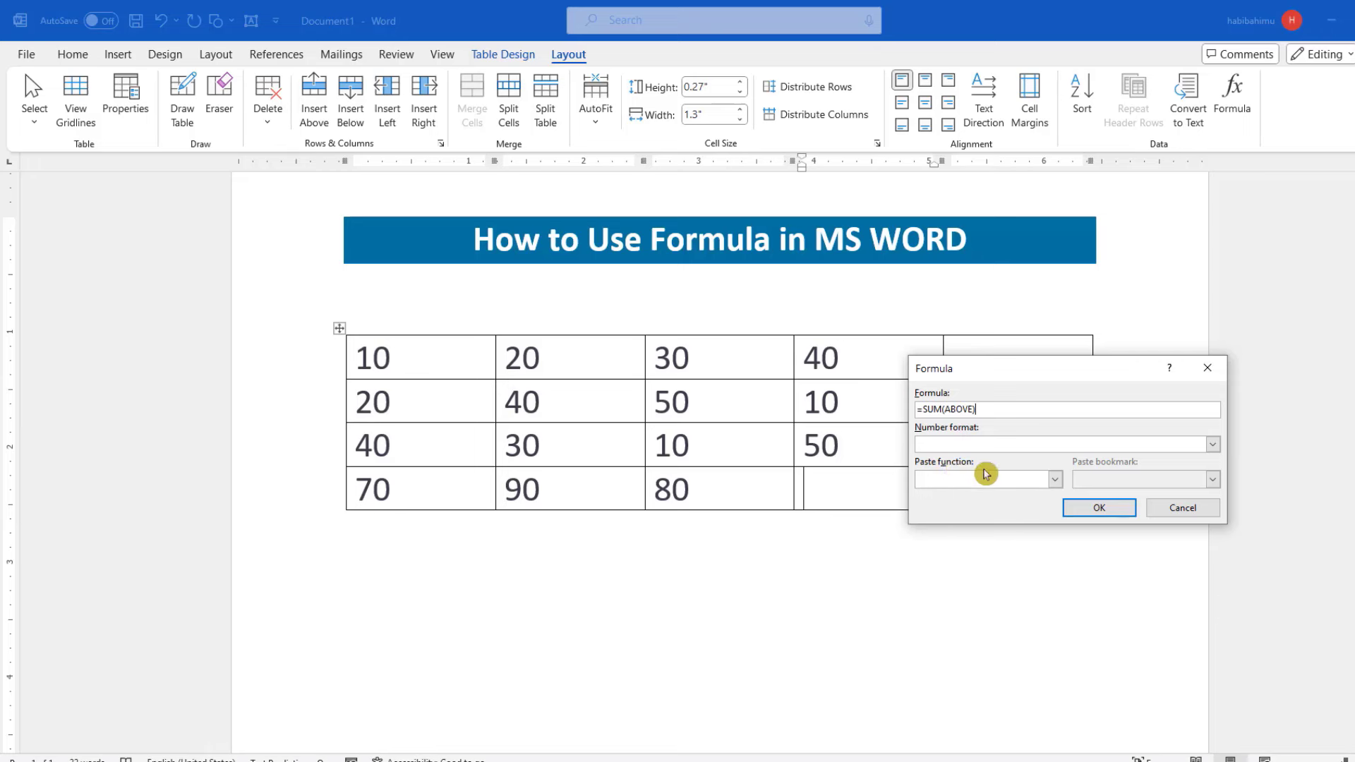
left_click(1056, 480)
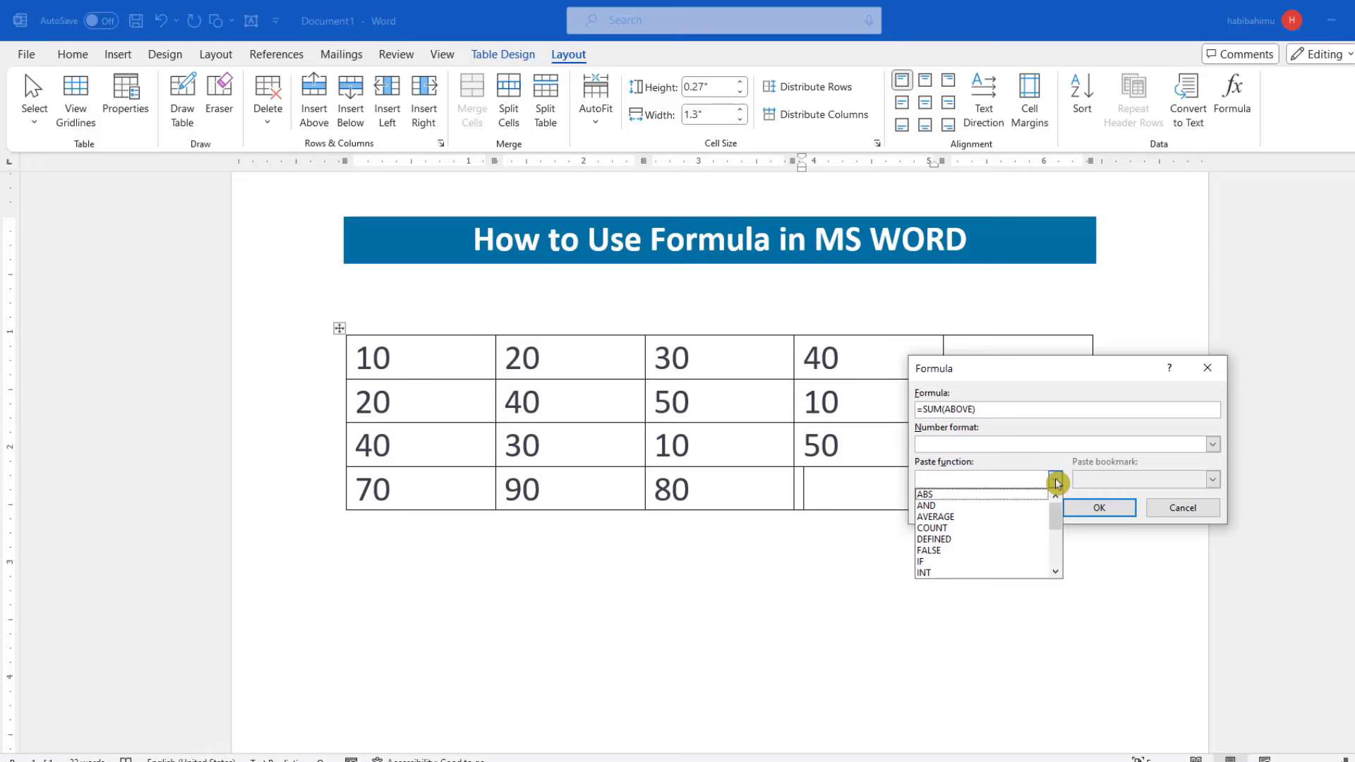
scroll(981, 509, "down", 1)
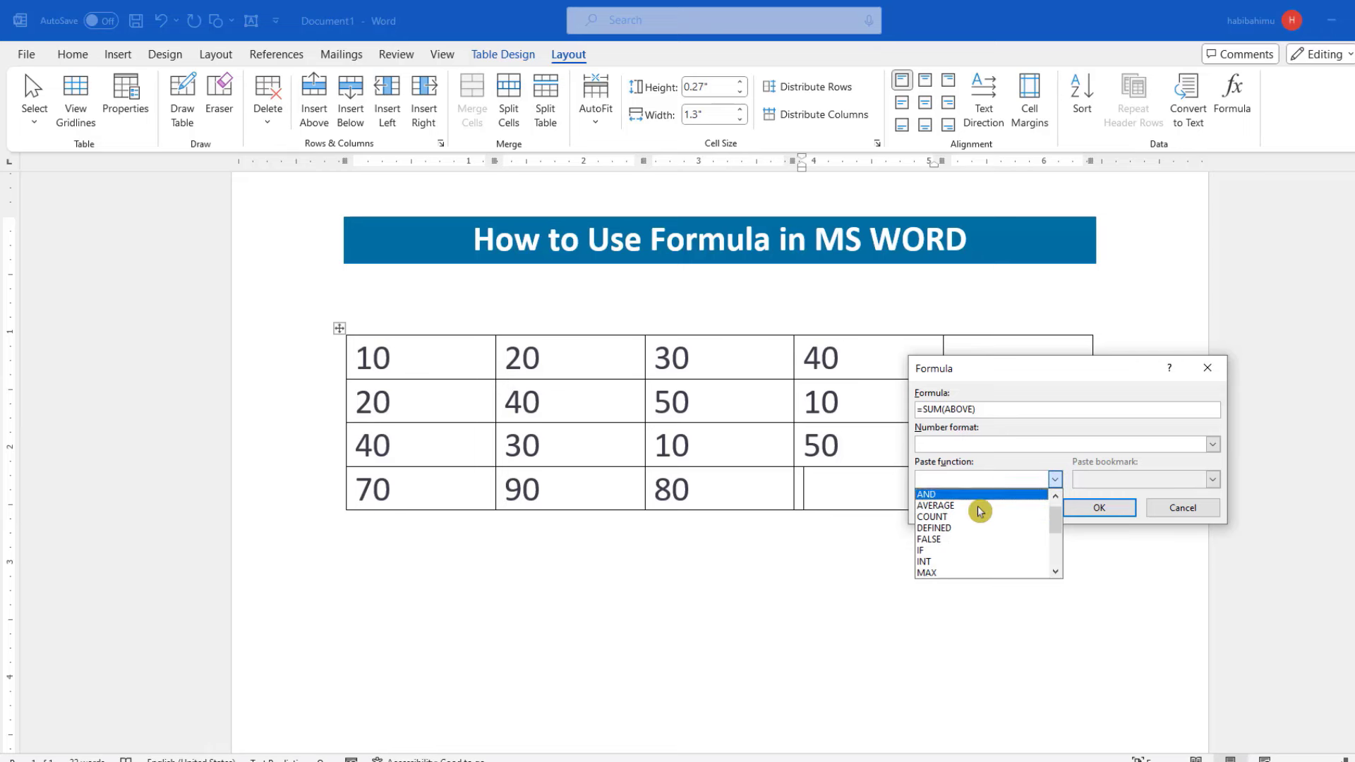
scroll(980, 509, "down", 2)
scroll(980, 510, "down", 2)
scroll(981, 510, "down", 2)
scroll(981, 509, "down", 3)
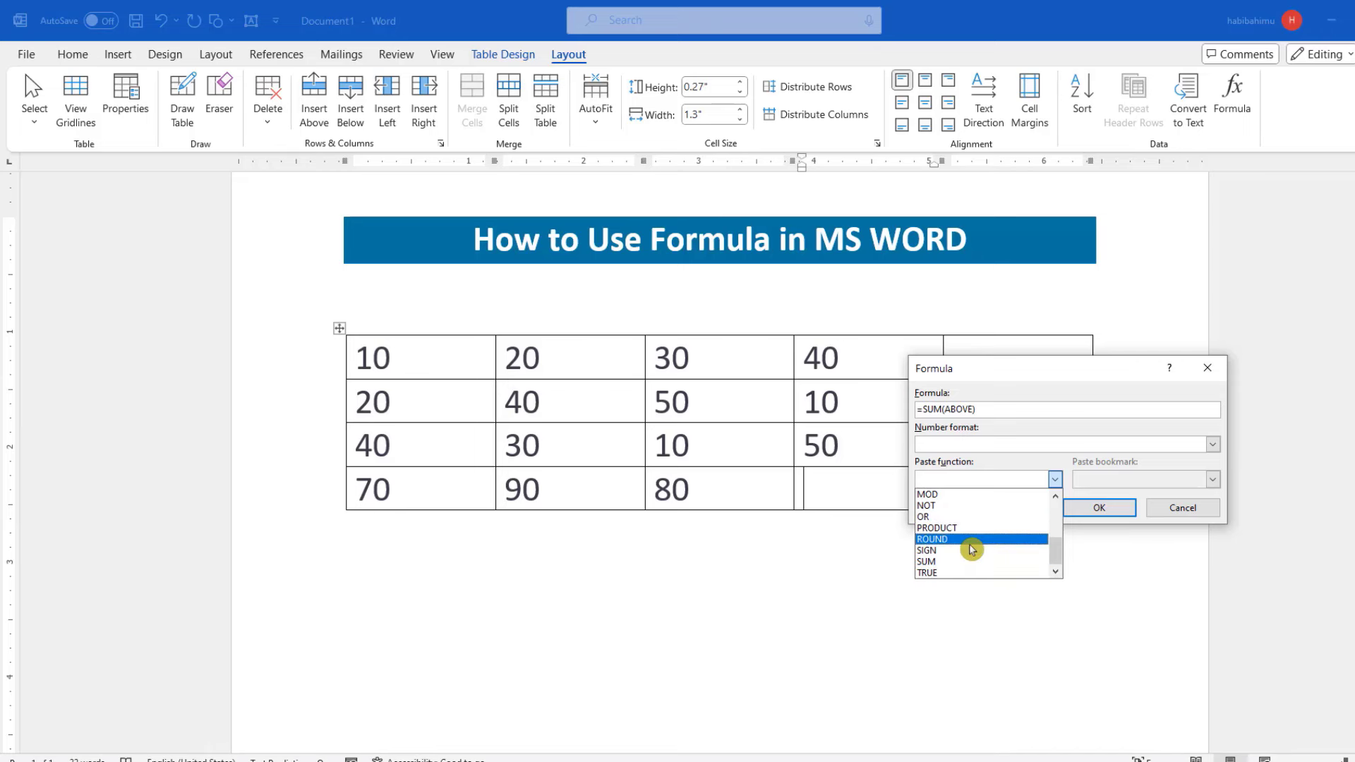
scroll(971, 550, "up", 5)
scroll(960, 544, "down", 4)
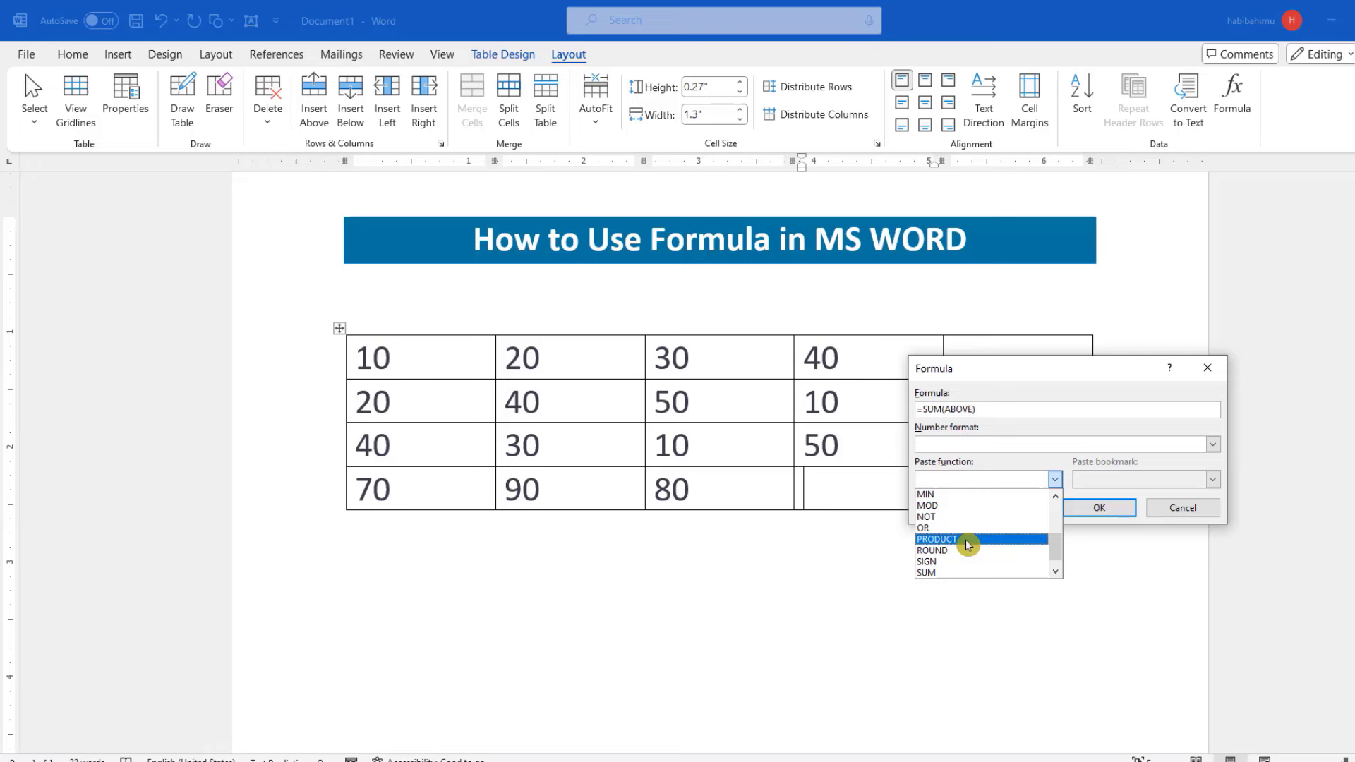
- Build =PRODUCT(ABOVE) and insert the result 20000 into the cell
left_click(968, 540)
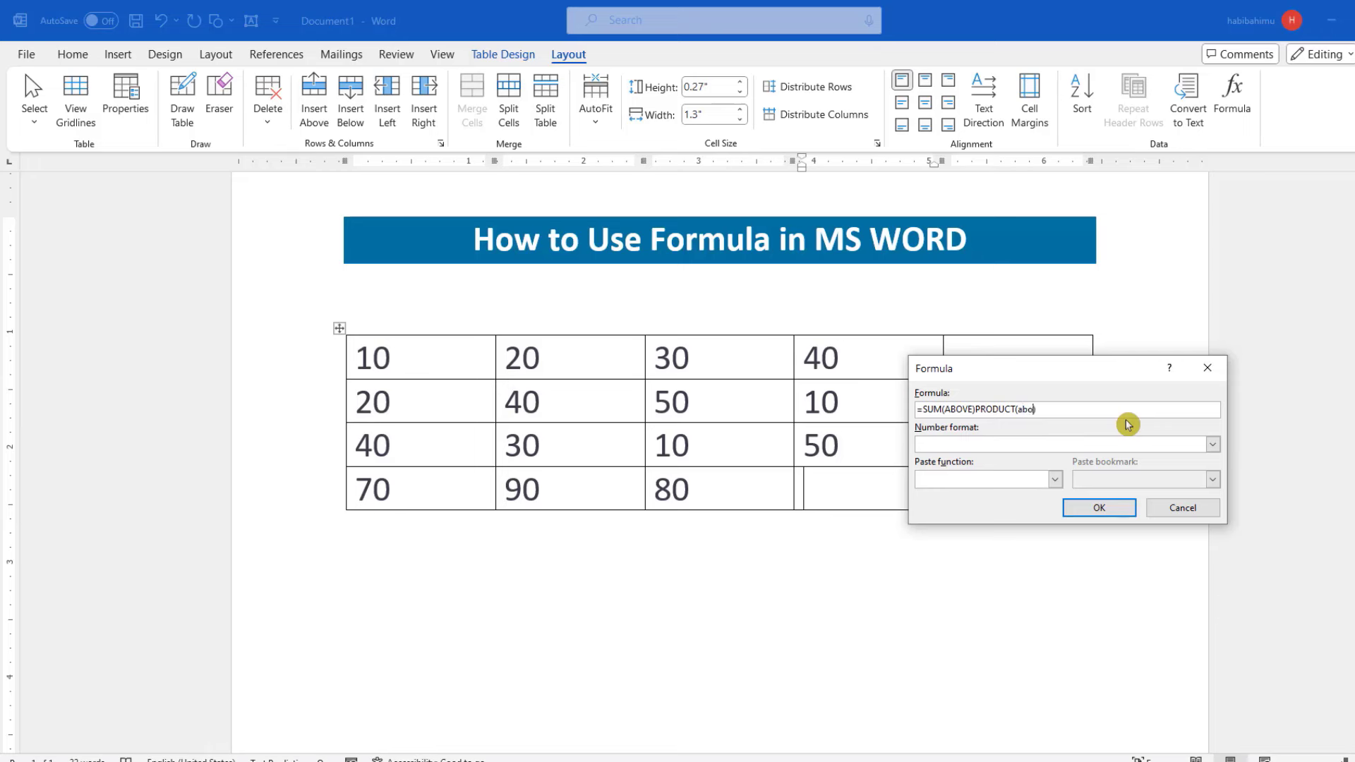
type("ve")
mouse_move(971, 408)
left_mouse_down()
mouse_move(925, 409)
mouse_move(992, 407)
left_mouse_up()
key("BackSpace")
type("ABOVE")
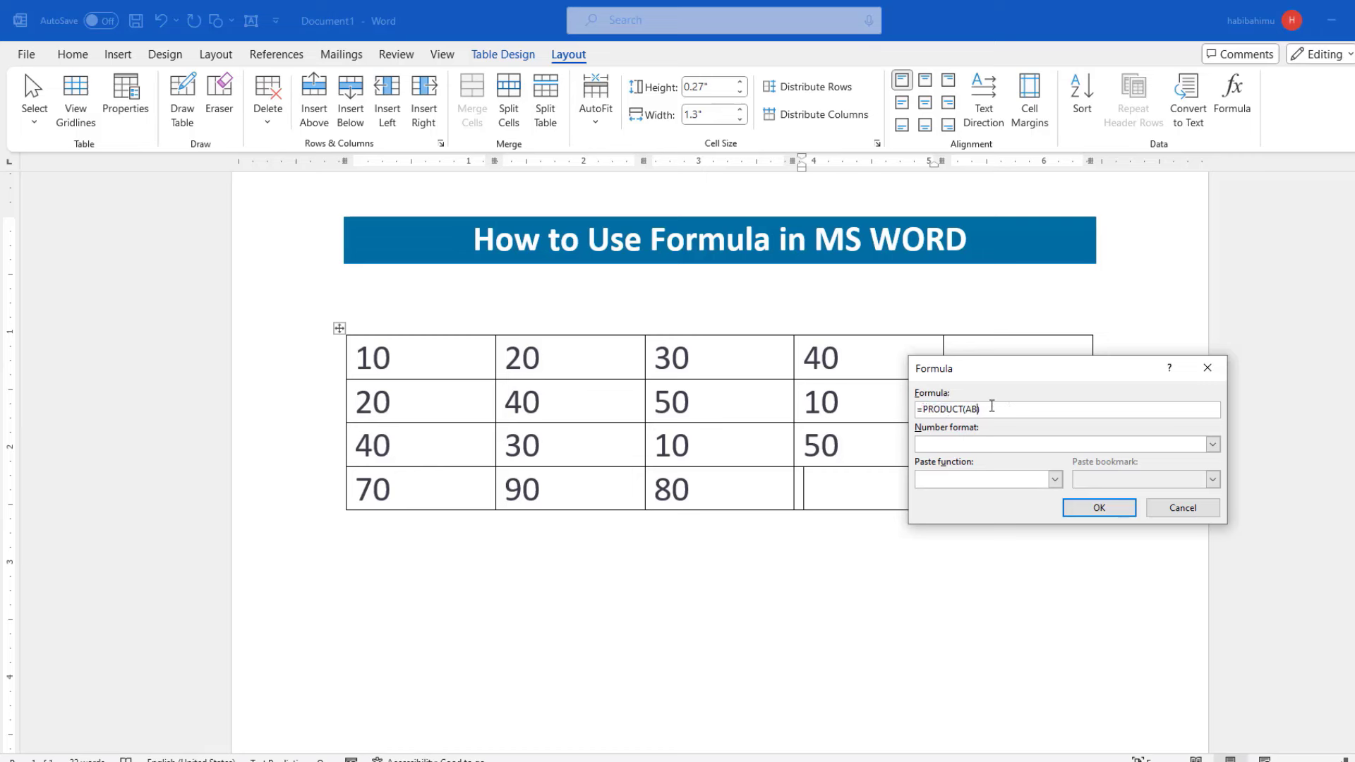
left_click(1114, 509)
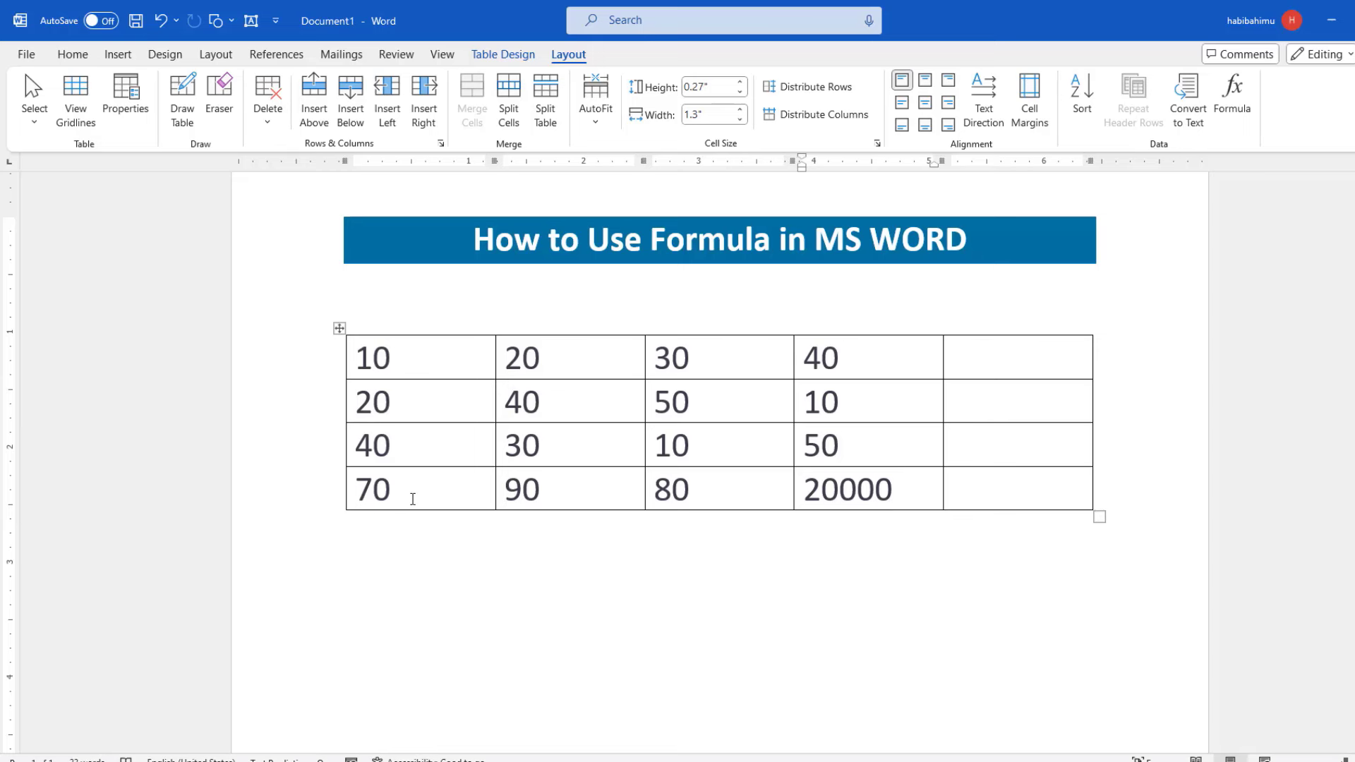
- Put =AVERAGE(LEFT) in row 1's last cell, giving 25 from 10, 20, 30 and 40
left_click(980, 351)
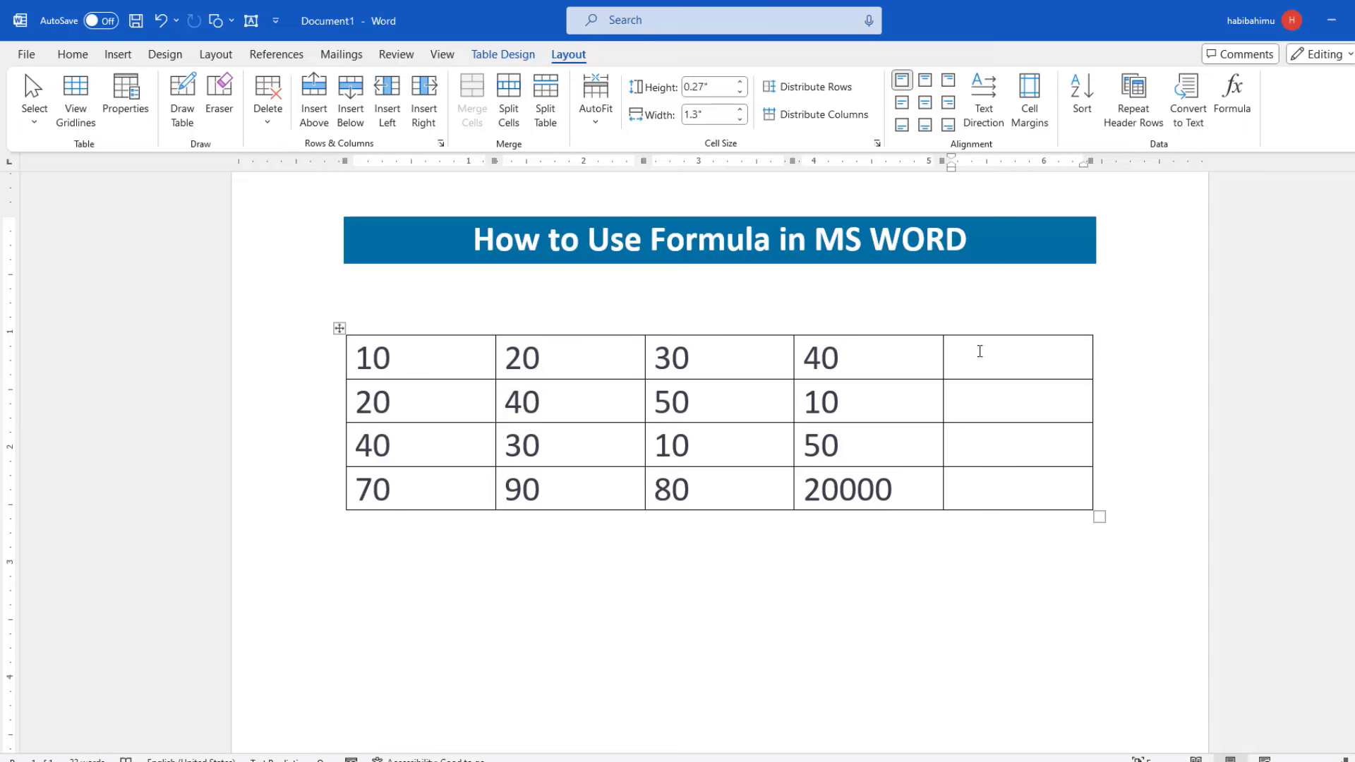
left_click(1240, 95)
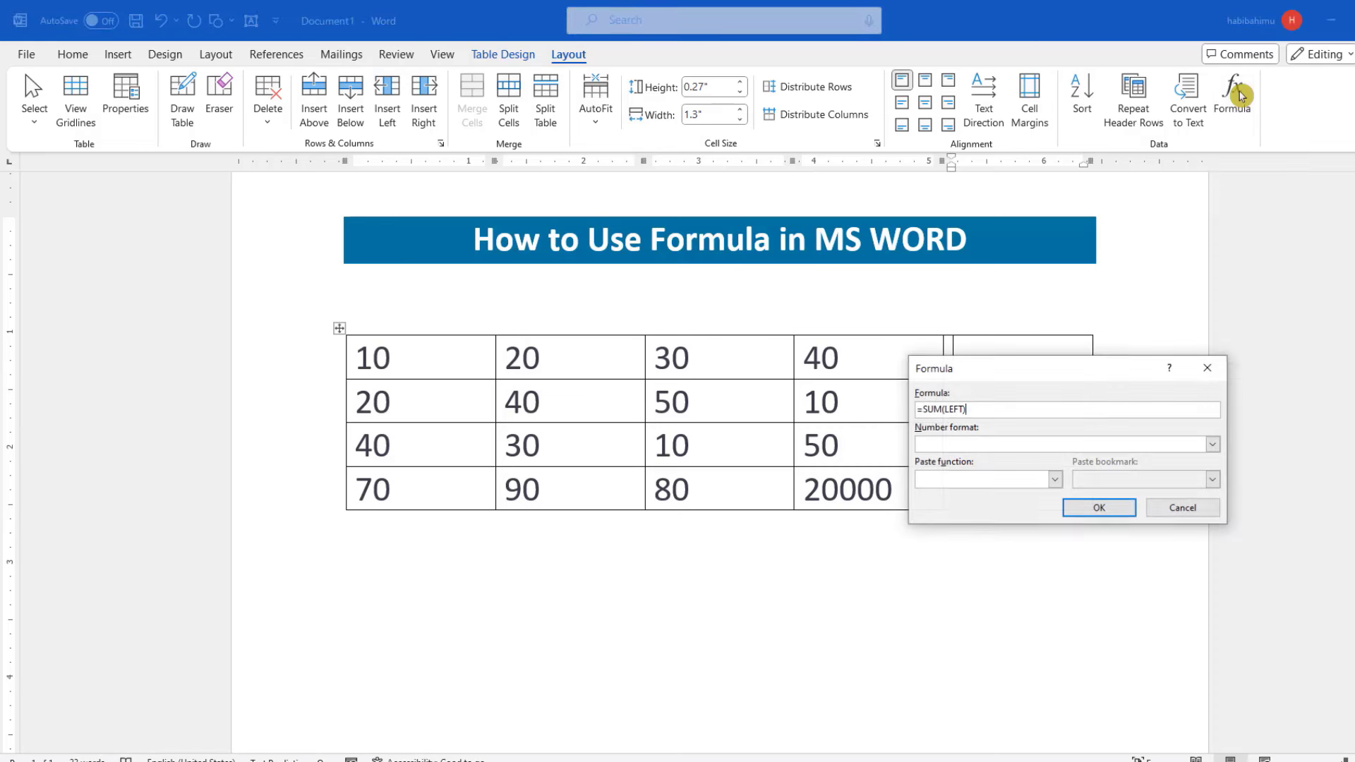
mouse_move(1021, 374)
left_mouse_down()
mouse_move(1044, 417)
mouse_move(751, 475)
left_mouse_up()
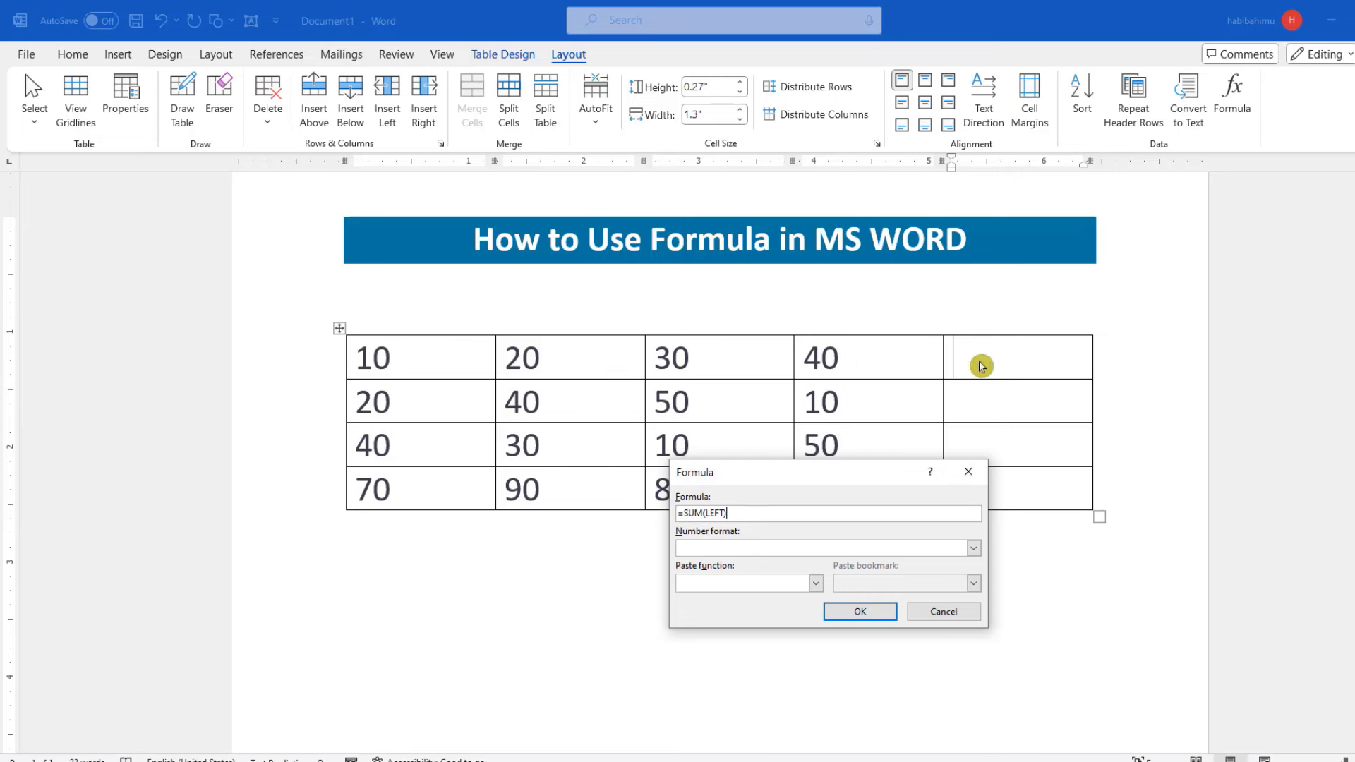
left_click_drag(817, 478, 884, 543)
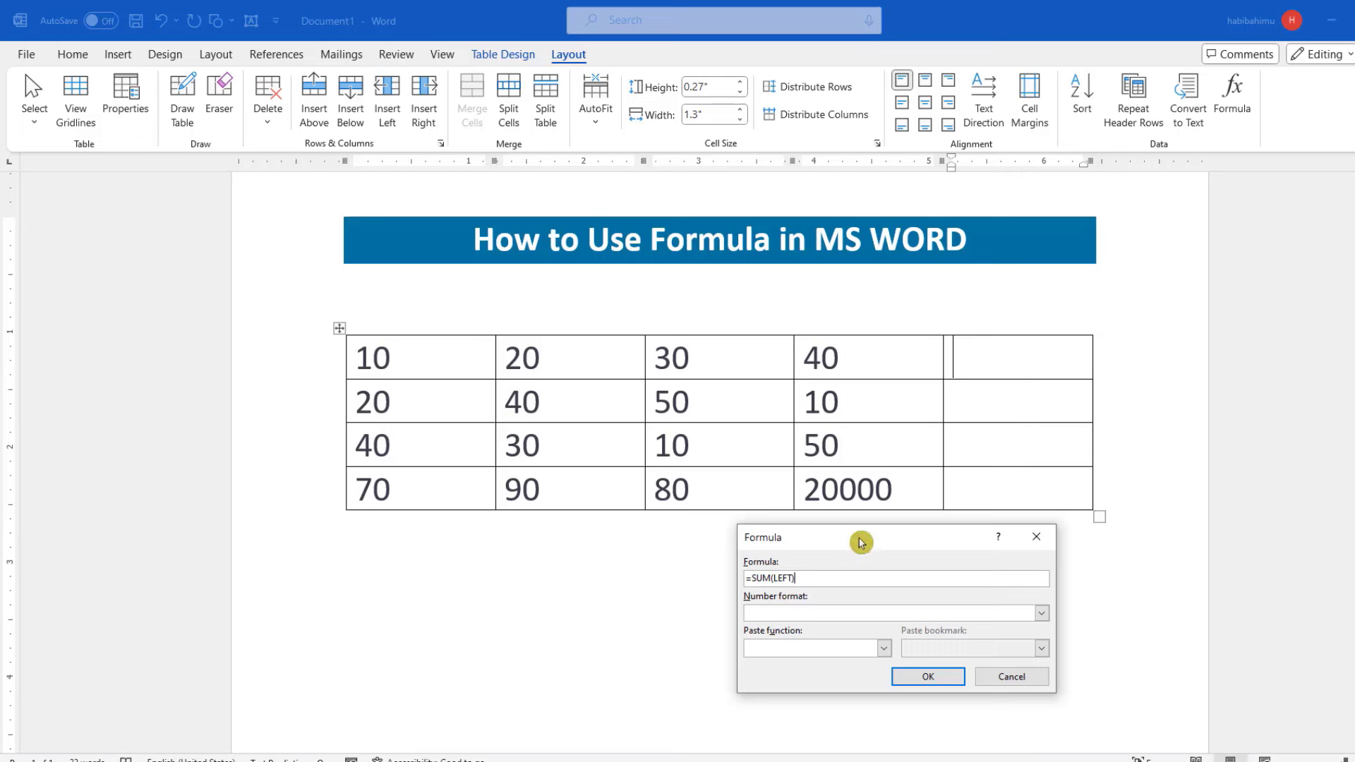
left_click_drag(863, 538, 835, 438)
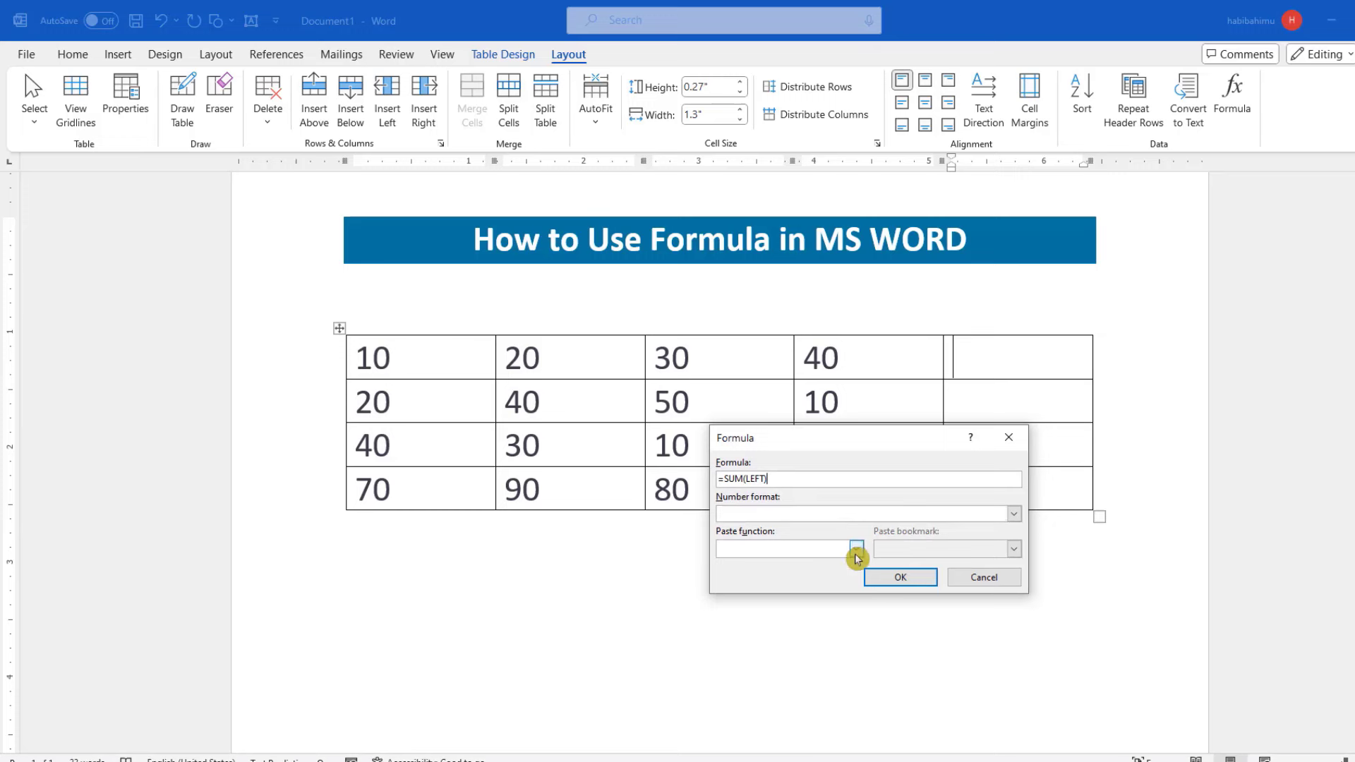
left_click(856, 550)
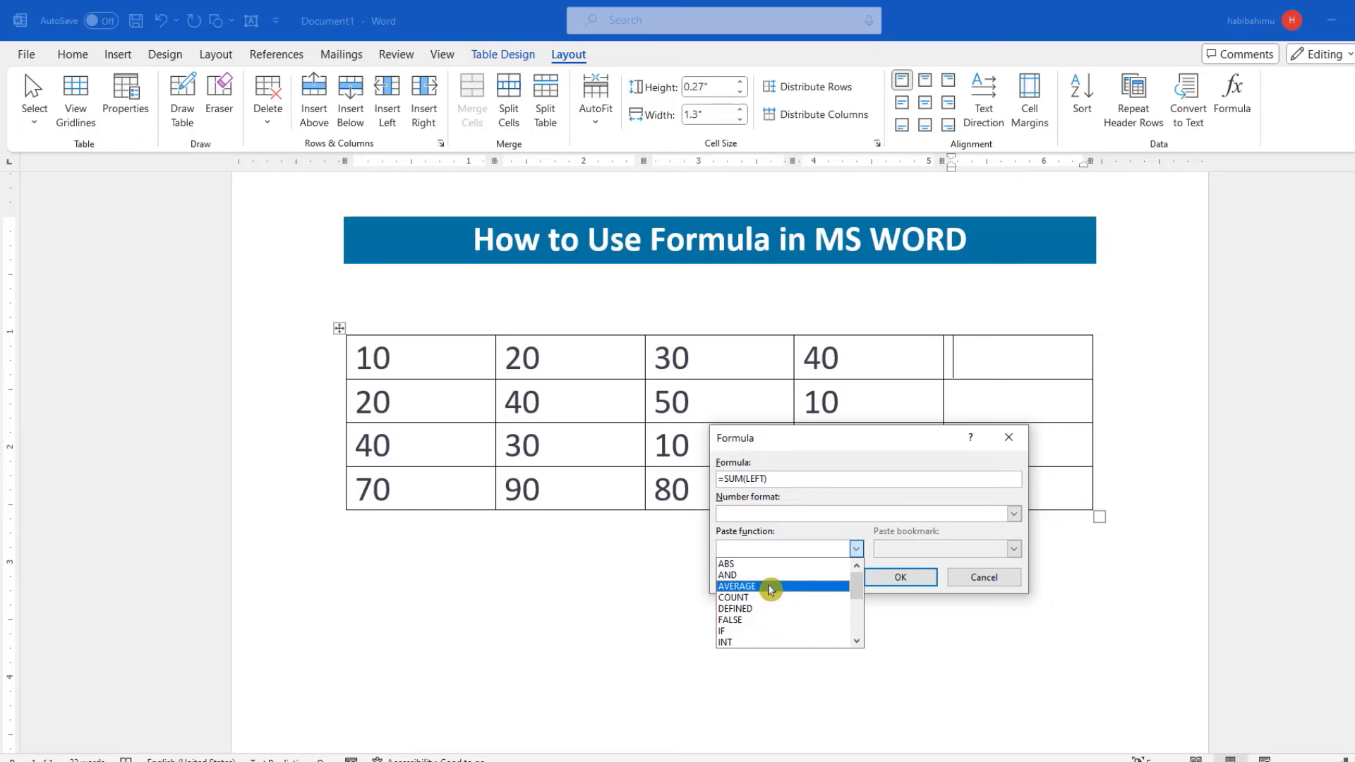
left_click(770, 590)
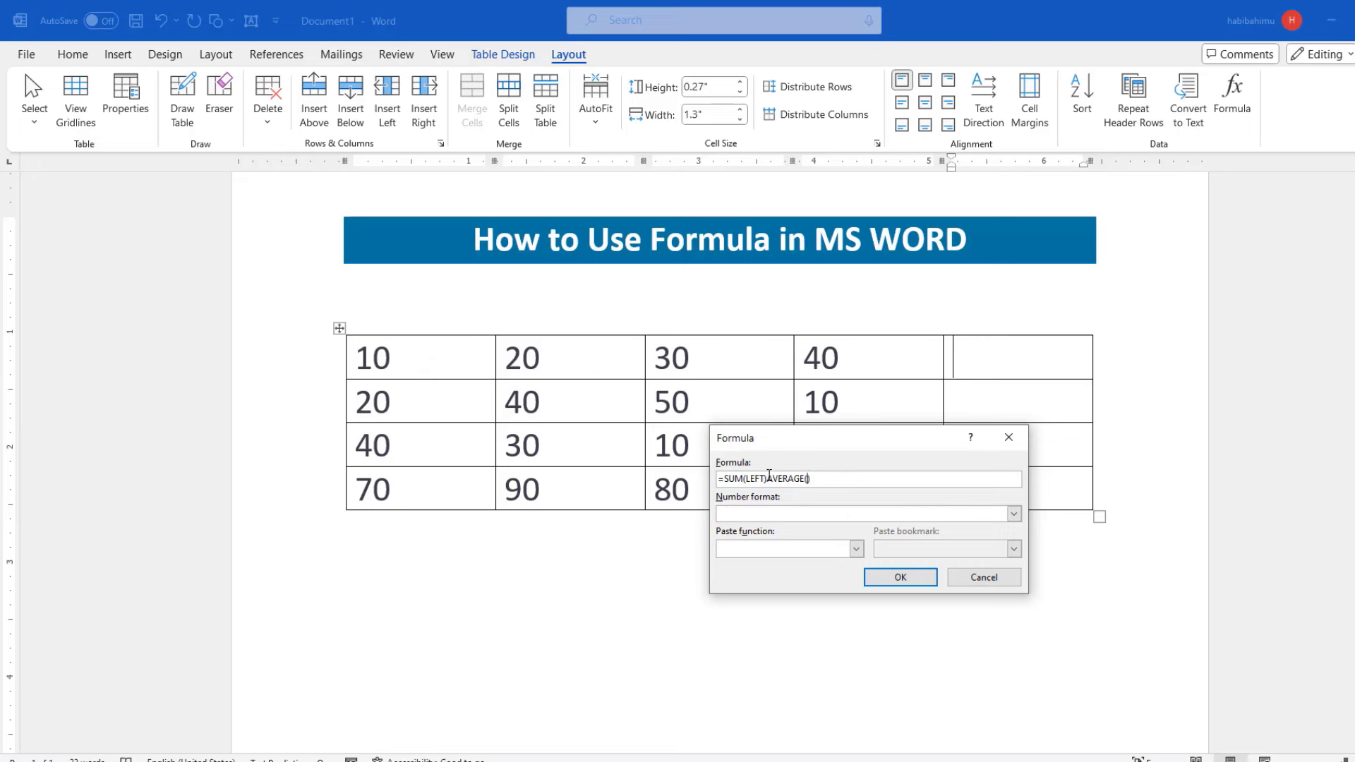
left_click_drag(770, 476, 740, 478)
key("BackSpace")
type("LEFT")
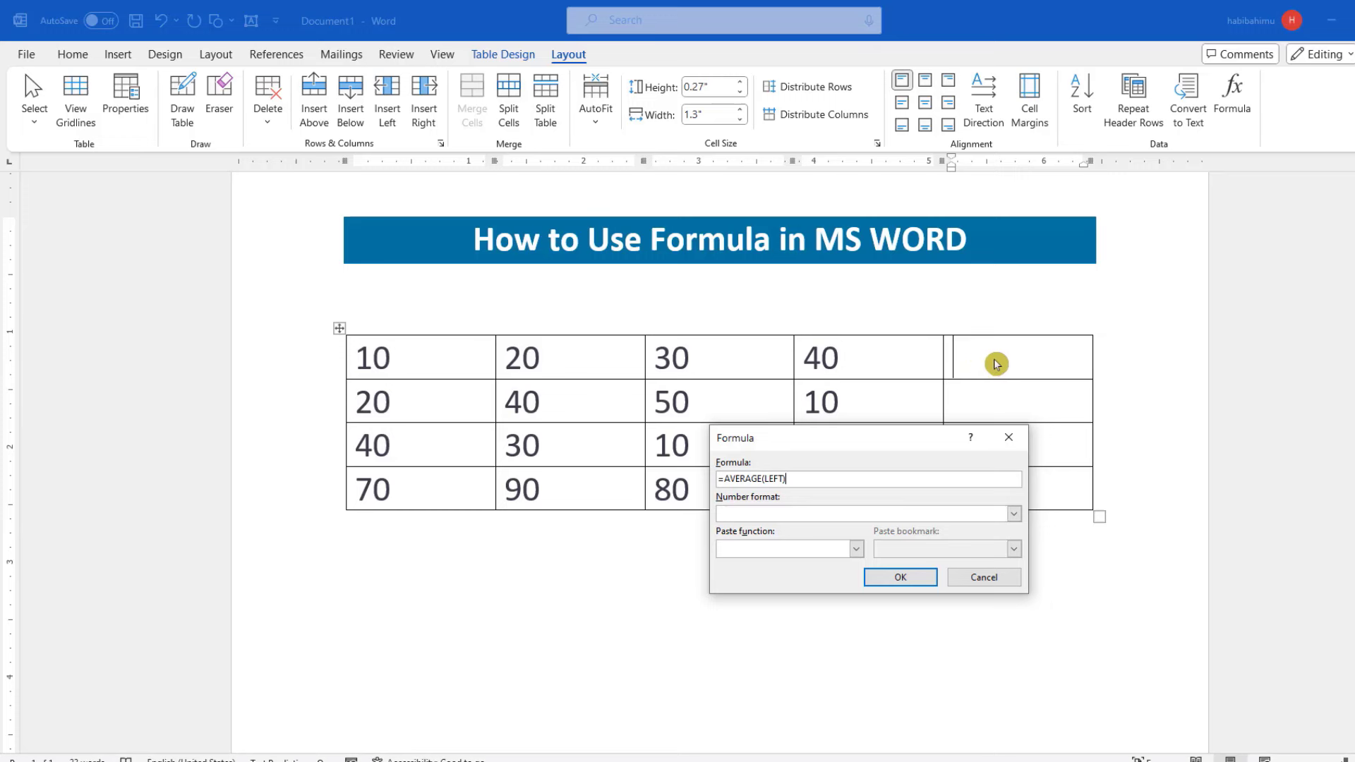
left_click(914, 577)
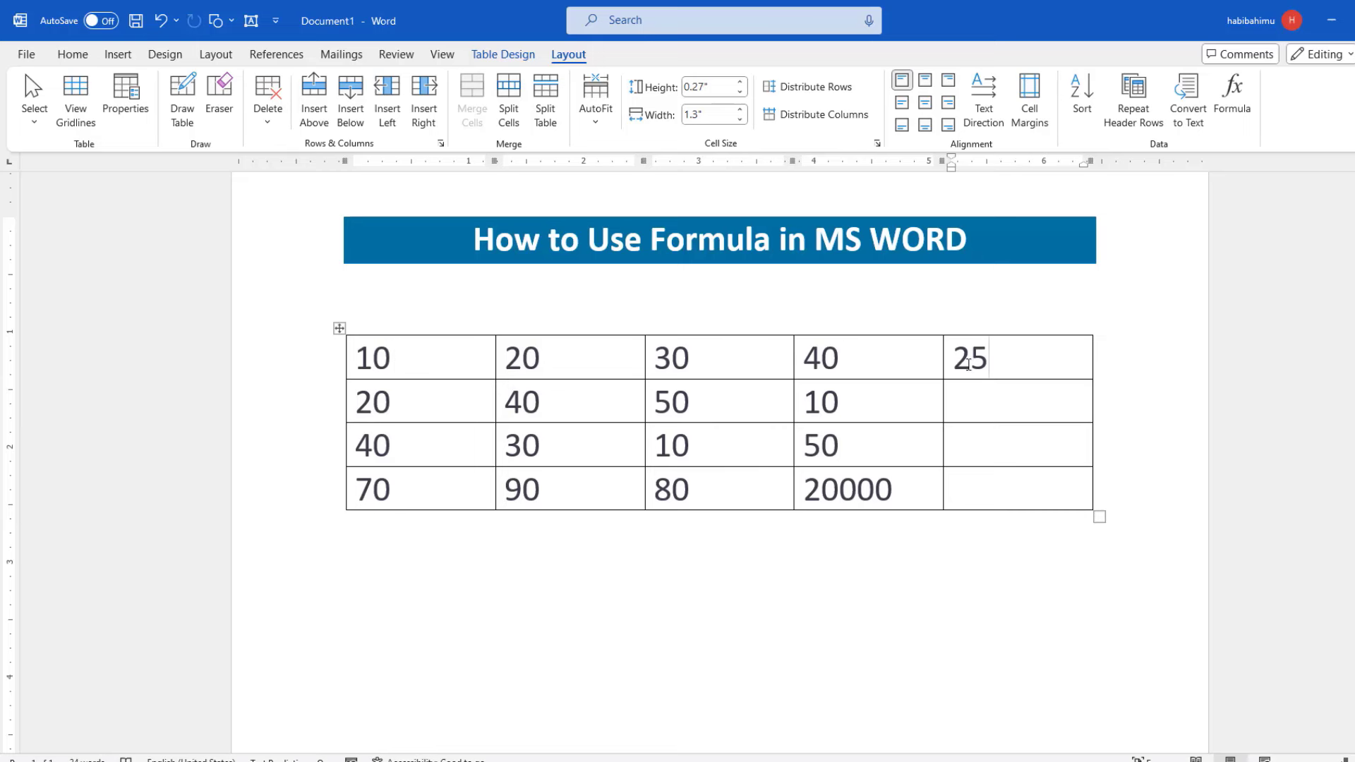
- Put =COUNT(LEFT) in row 2's last cell so it shows 4
left_click(973, 405)
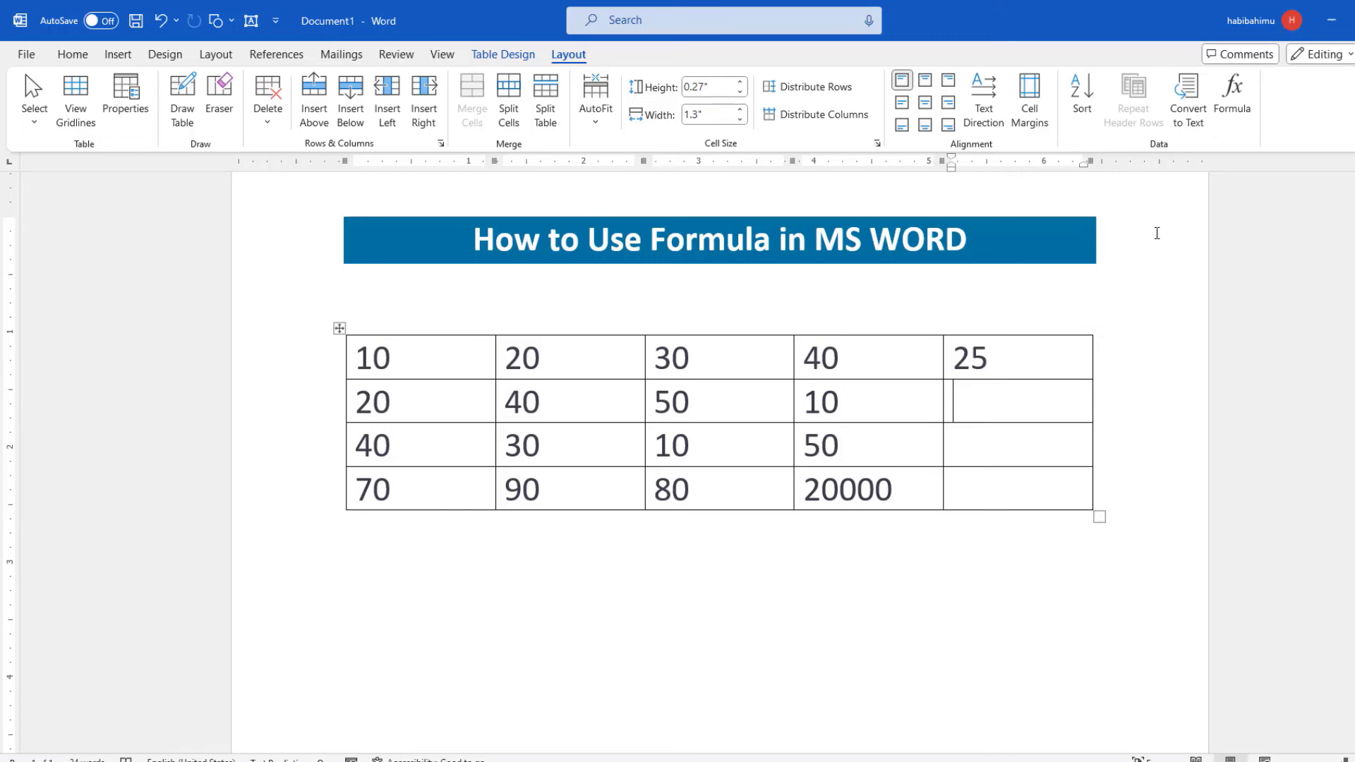
left_click(1235, 97)
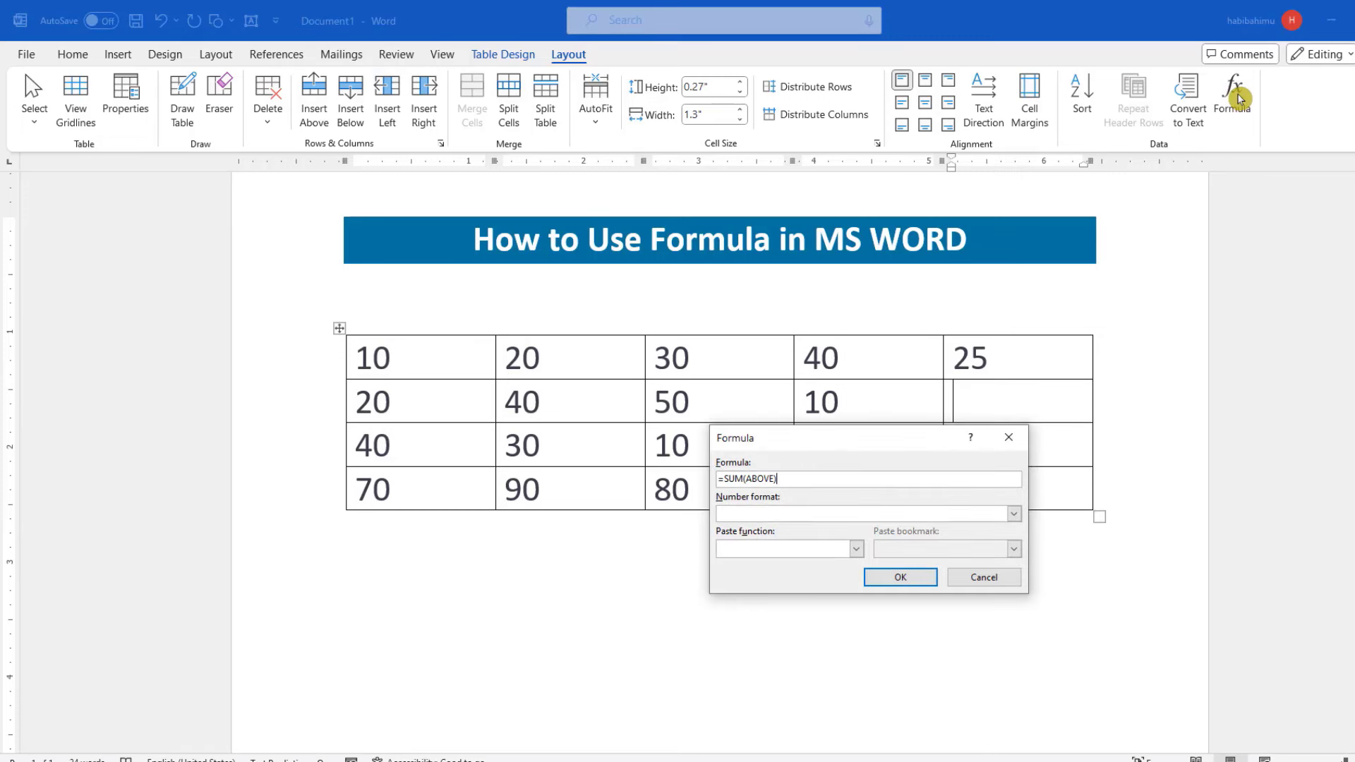
left_click(857, 555)
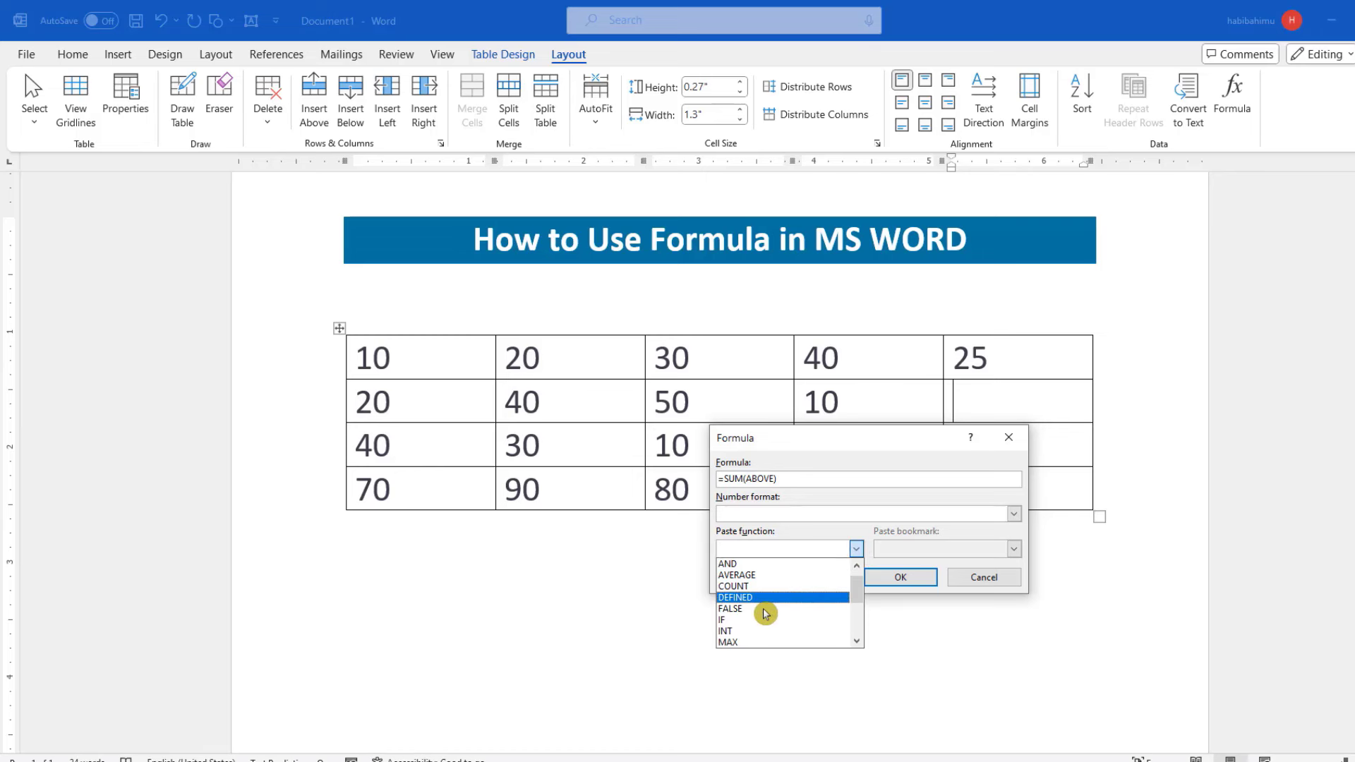
left_click(762, 587)
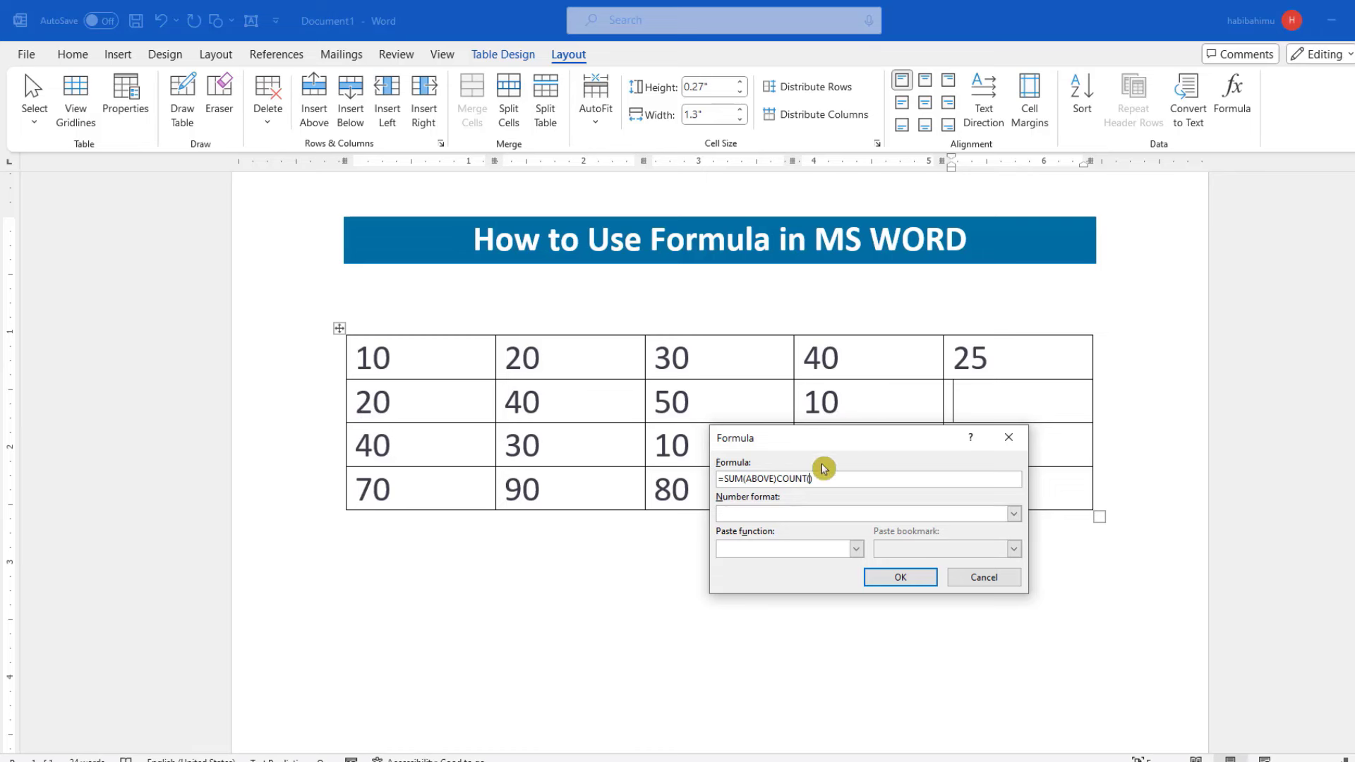
left_click(869, 486)
left_click_drag(777, 480, 728, 481)
key("BackSpace")
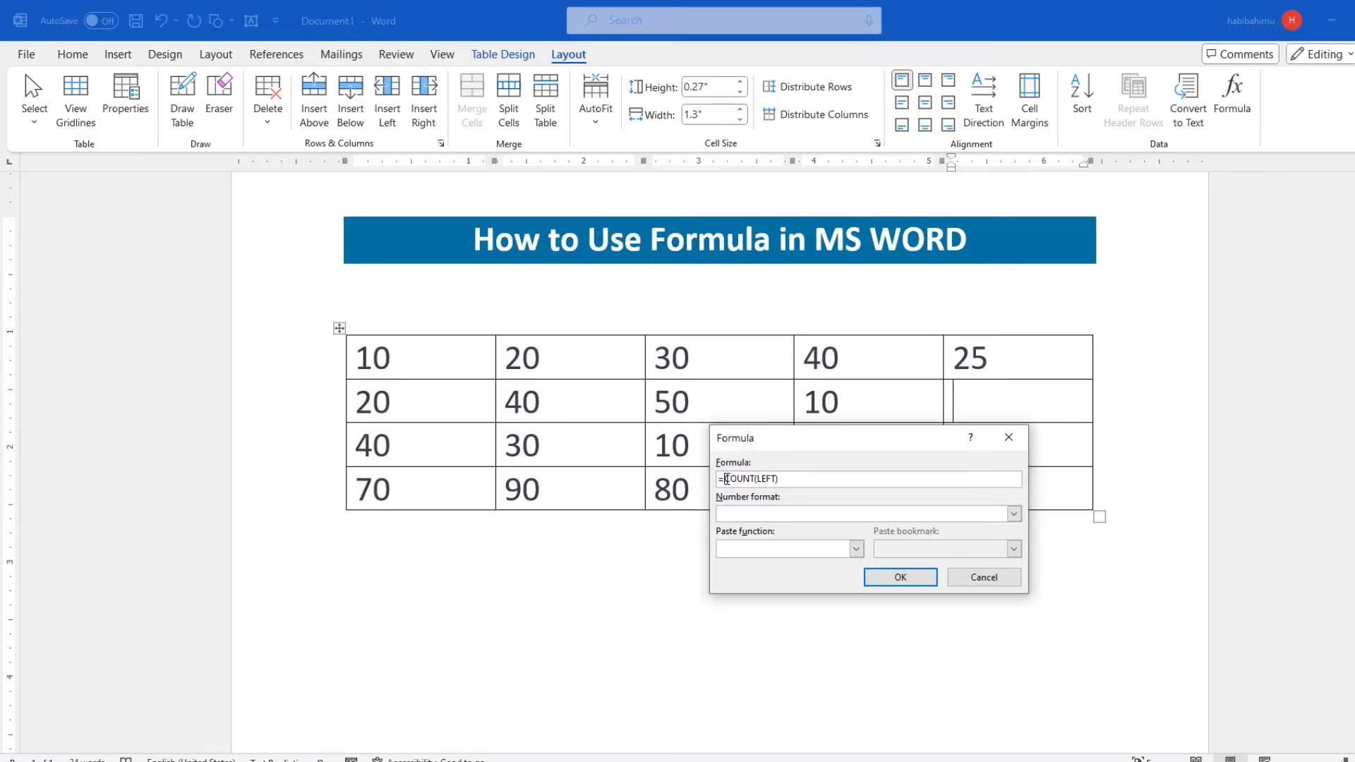
left_click(906, 575)
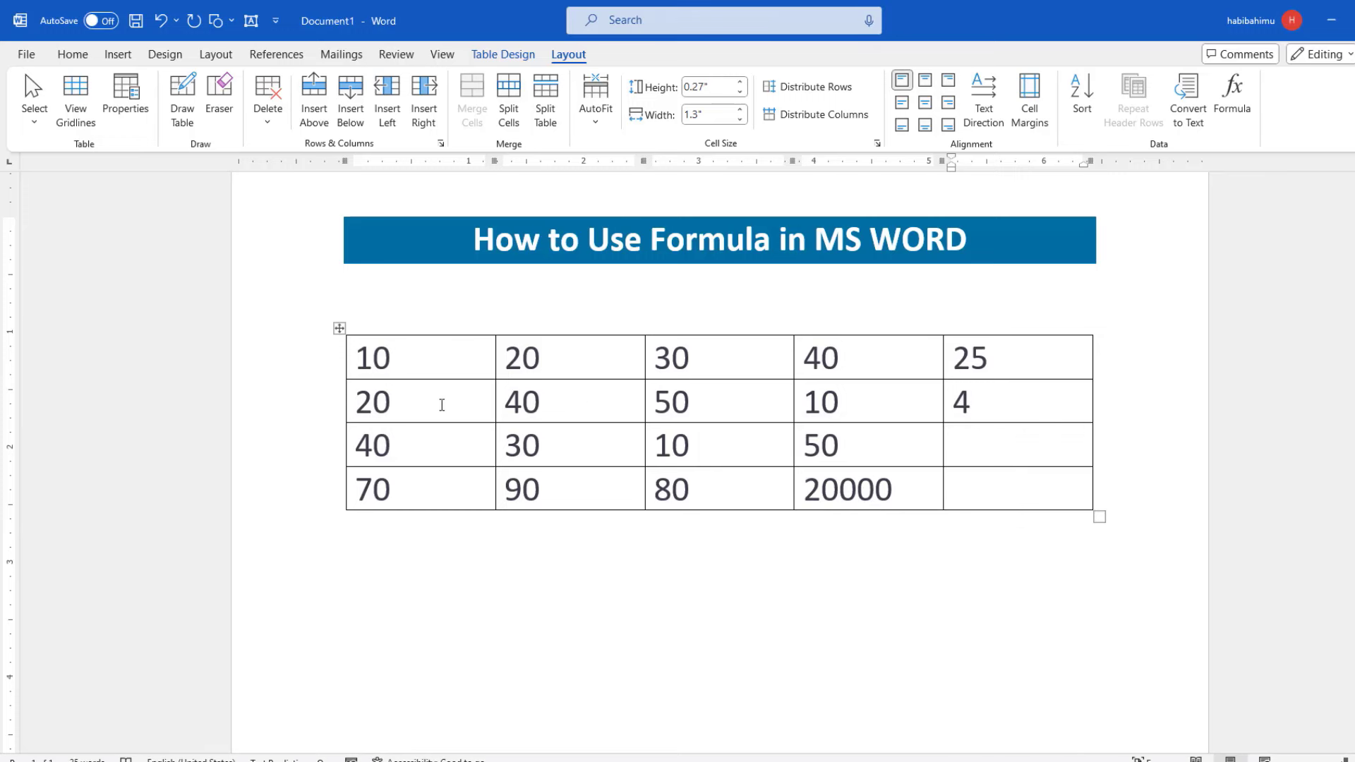
- Start a formula in row 3's last cell and clear it back to just the equals sign
left_click(970, 440)
left_click(1235, 90)
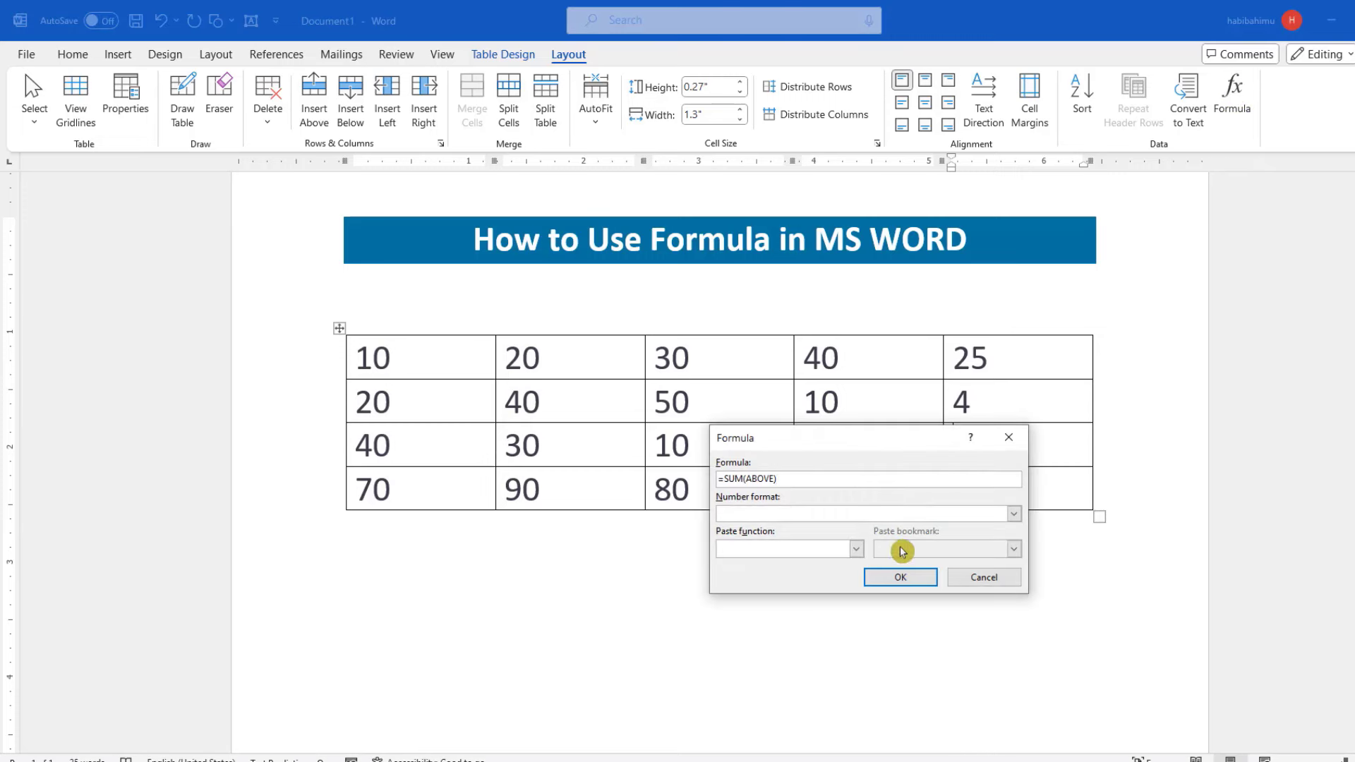
left_click(856, 549)
scroll(790, 613, "down", 1)
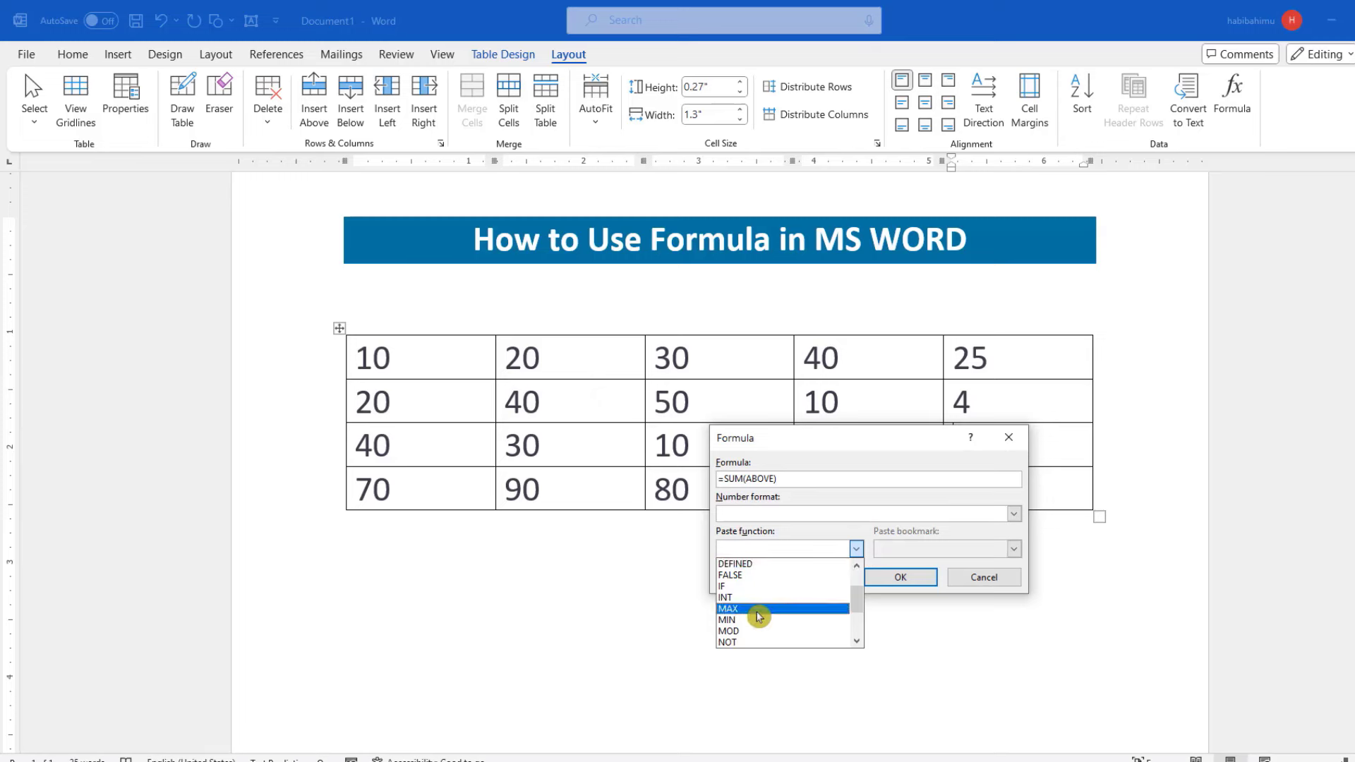
left_click(758, 611)
left_click_drag(818, 454, 809, 510)
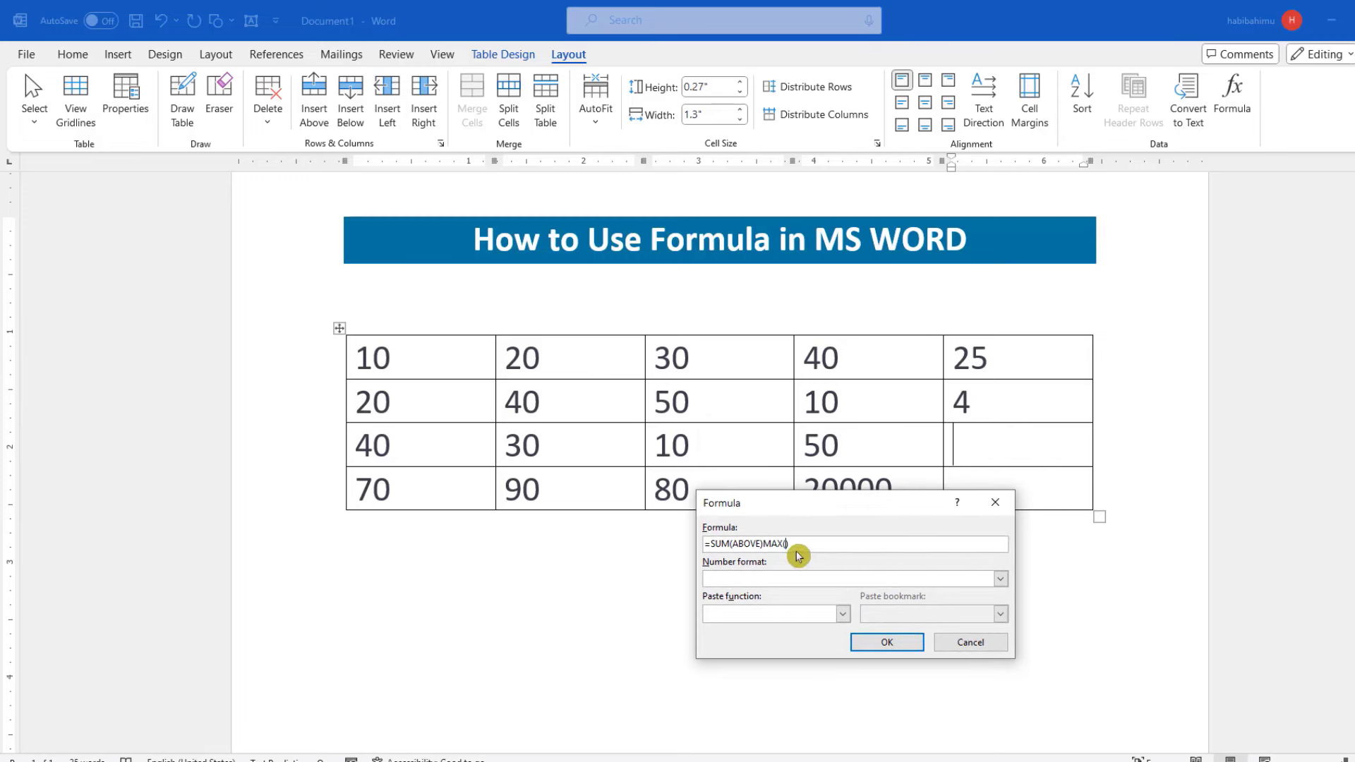
left_click_drag(798, 543, 714, 543)
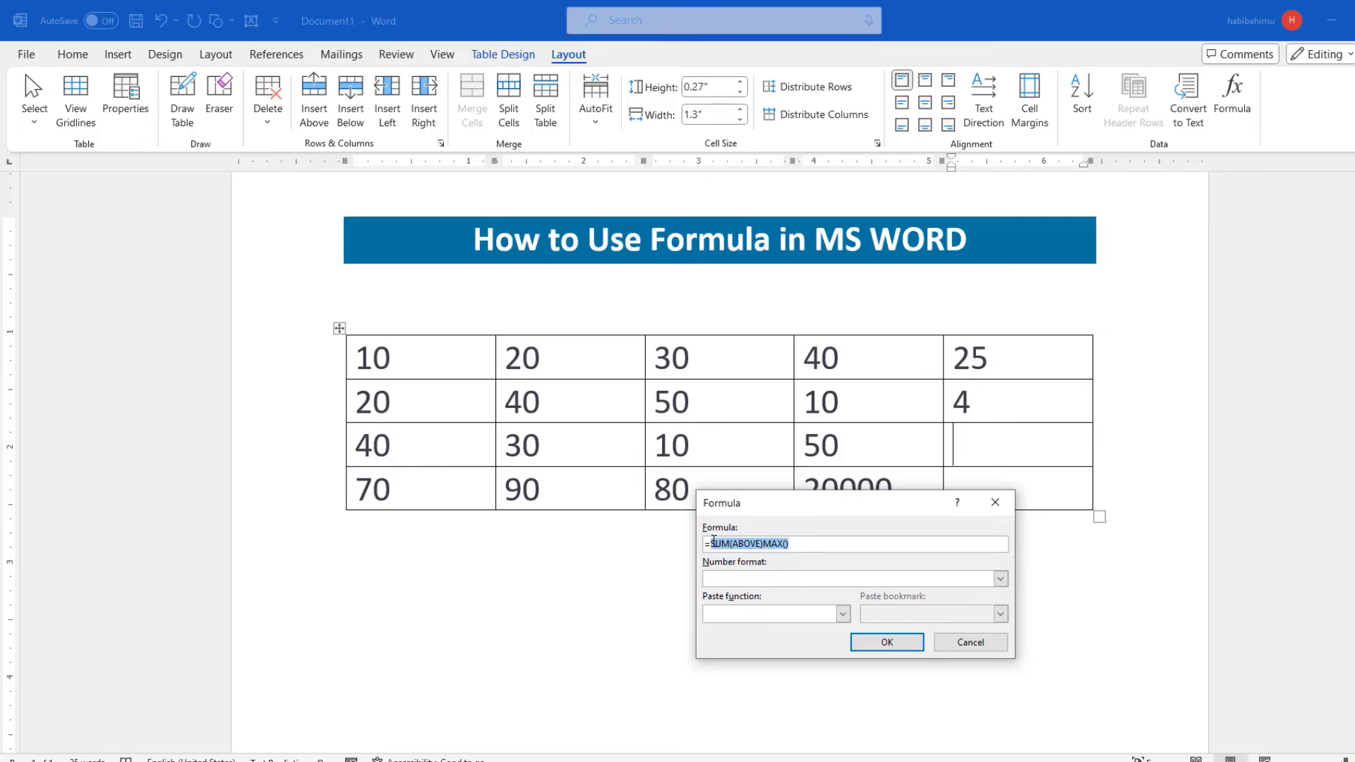
key("BackSpace")
- Paste MIN to make =MIN(LEFT) and insert the result 10
left_click(842, 614)
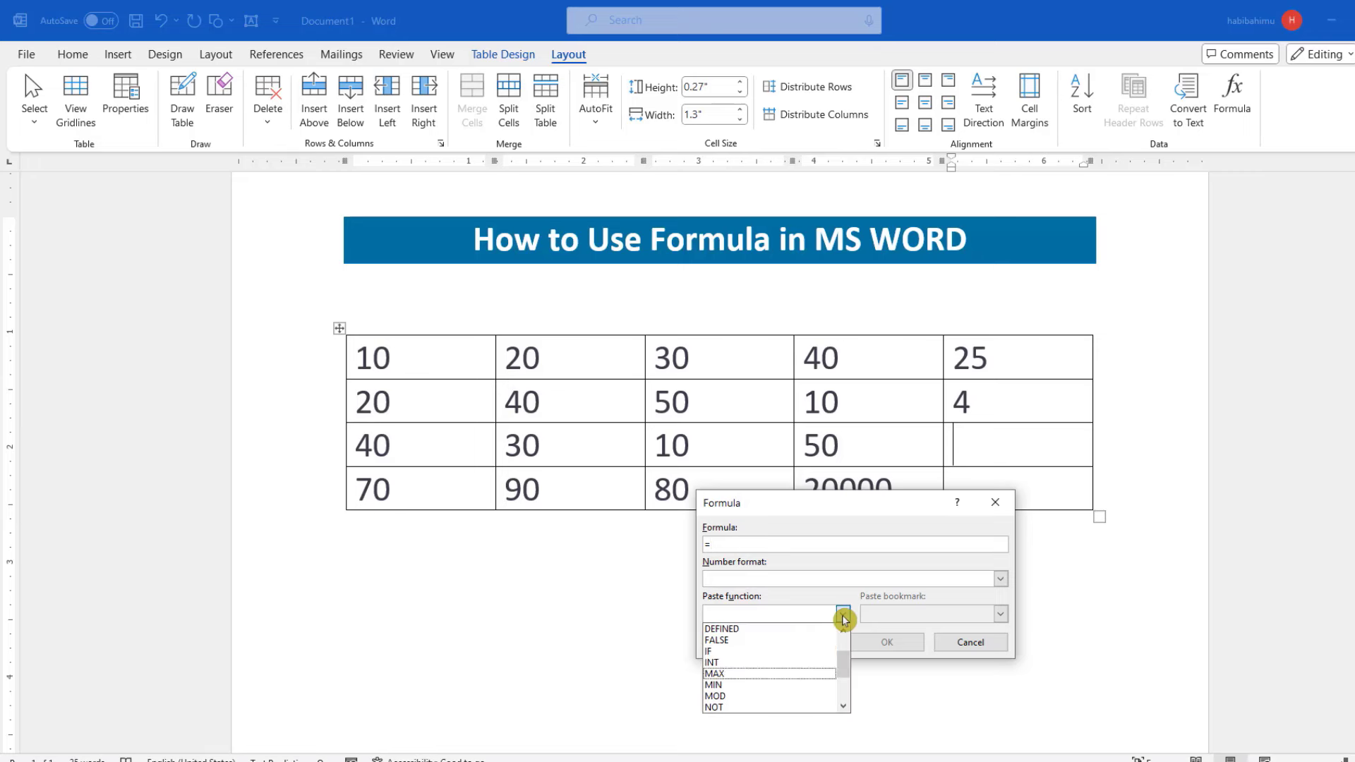
left_click(727, 685)
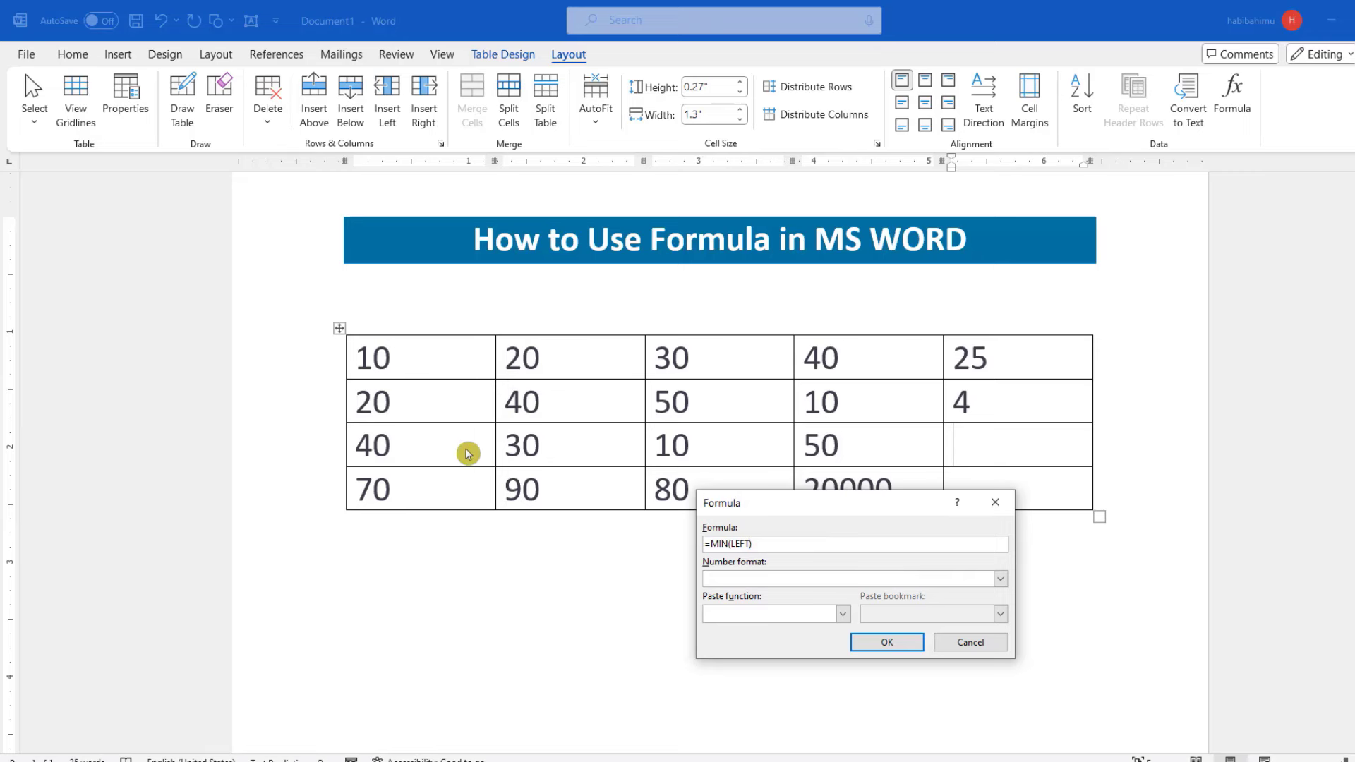
left_click(744, 570)
left_click(888, 642)
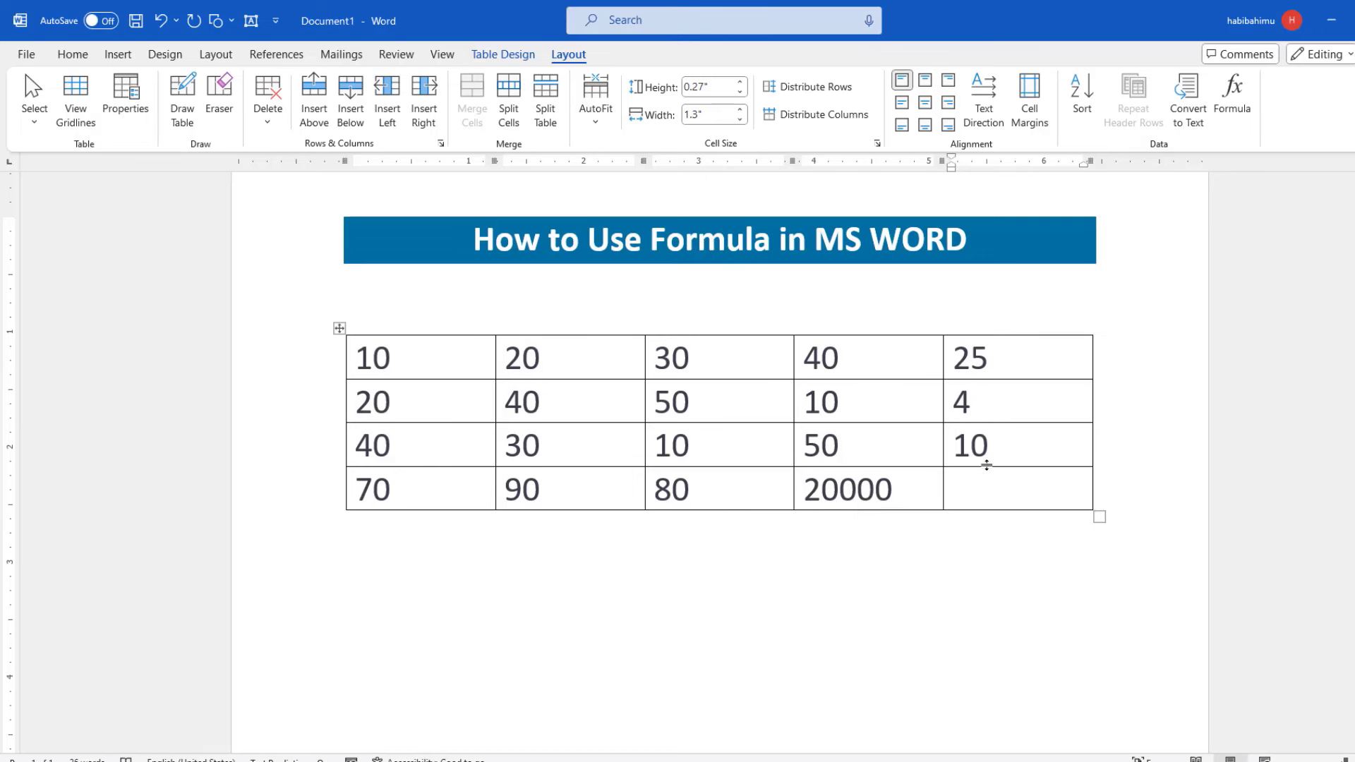
- Select the 10 result, then highlight the 20000 value in the bottom row
left_click_drag(996, 455, 949, 451)
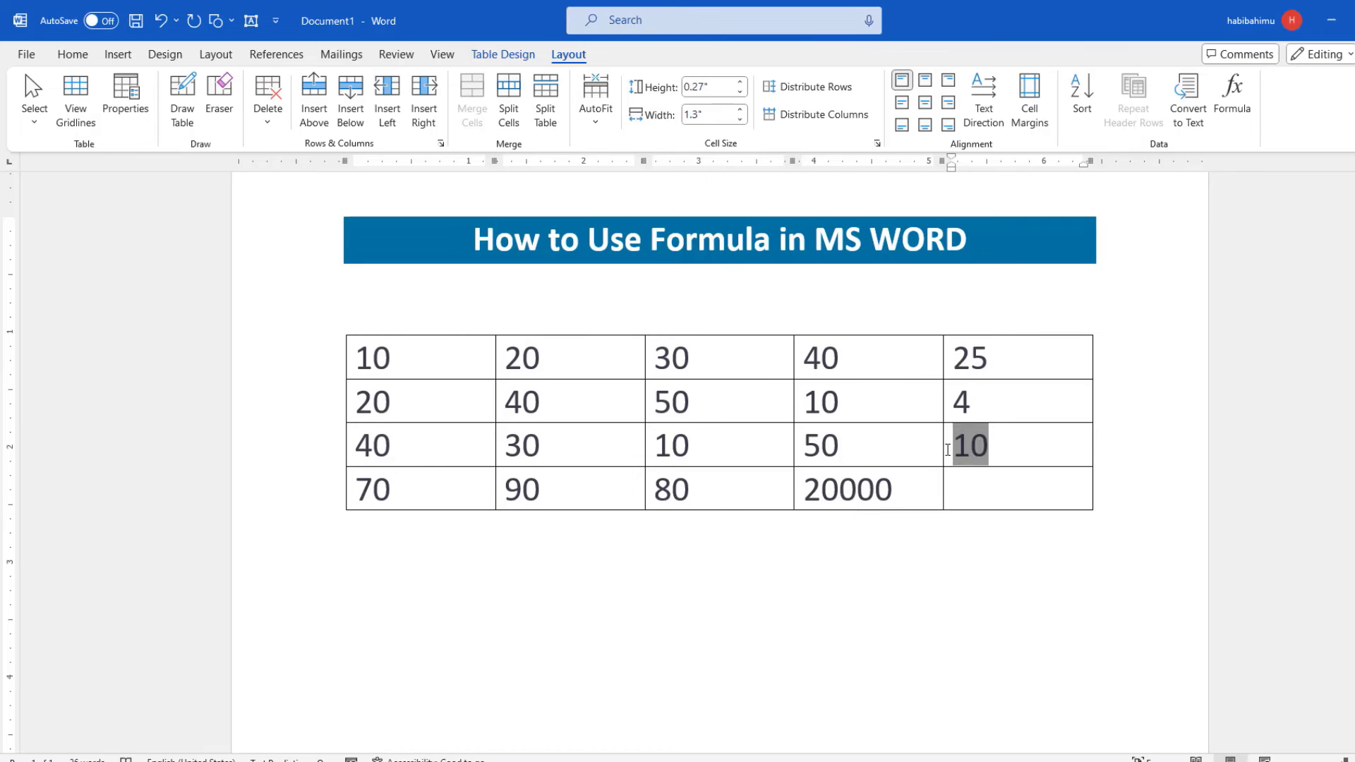
left_click(980, 494)
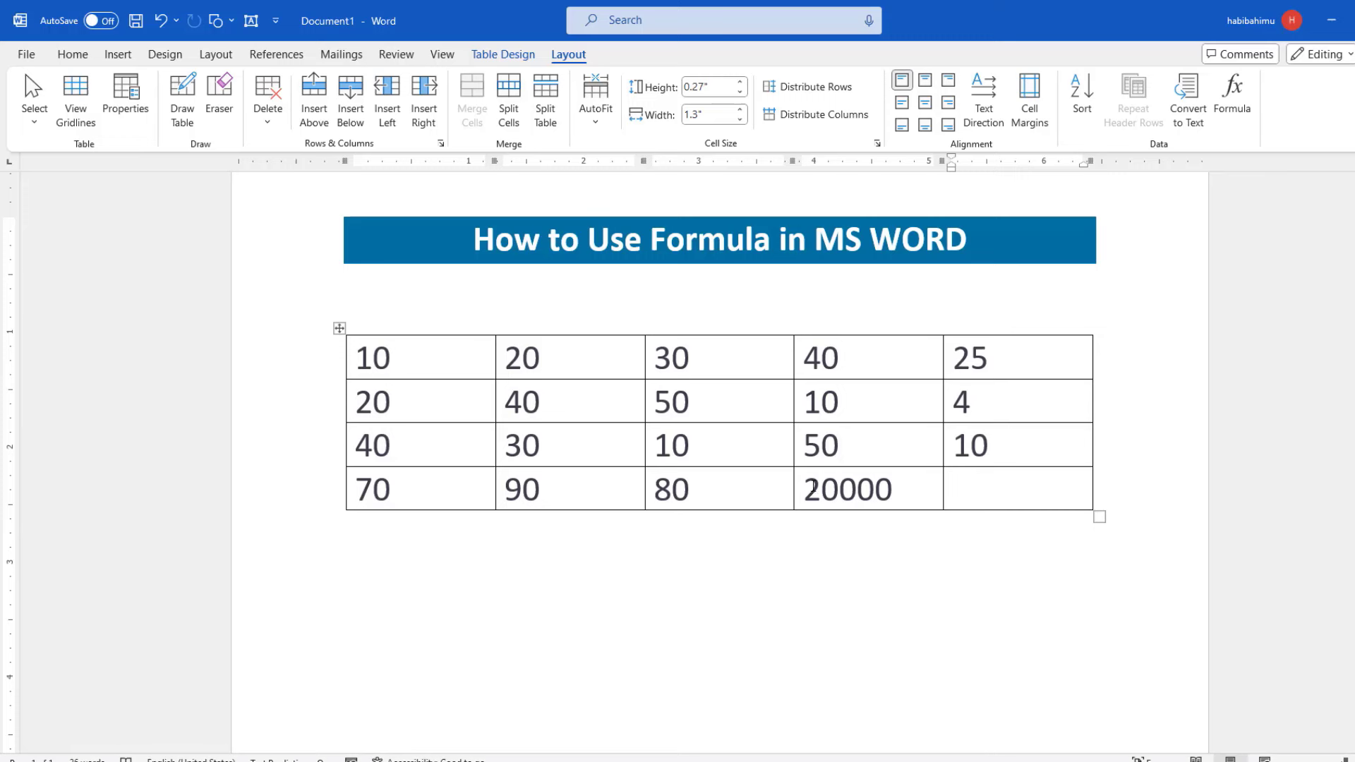
double_click(827, 487)
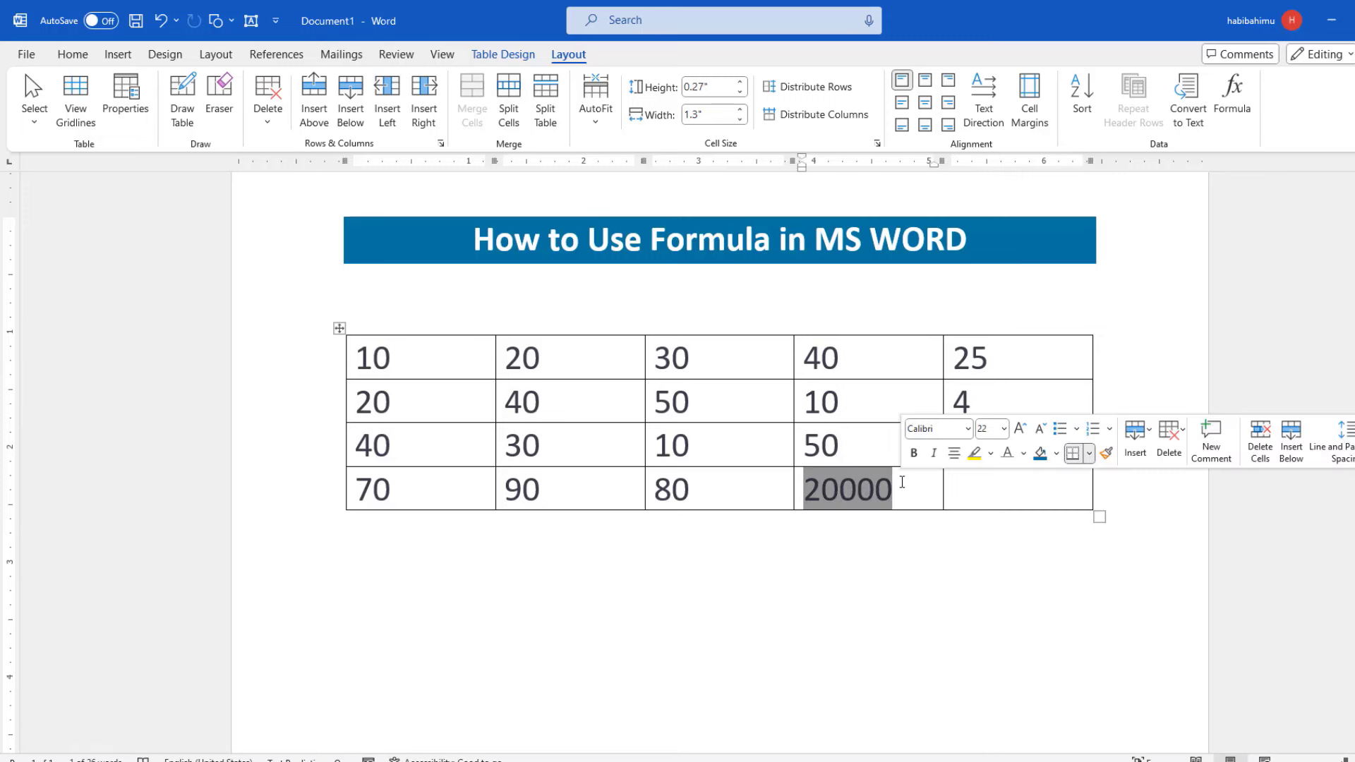
- Replace the bottom-right cell's default SUM(ABOVE) formula with the MAX function
left_click(974, 487)
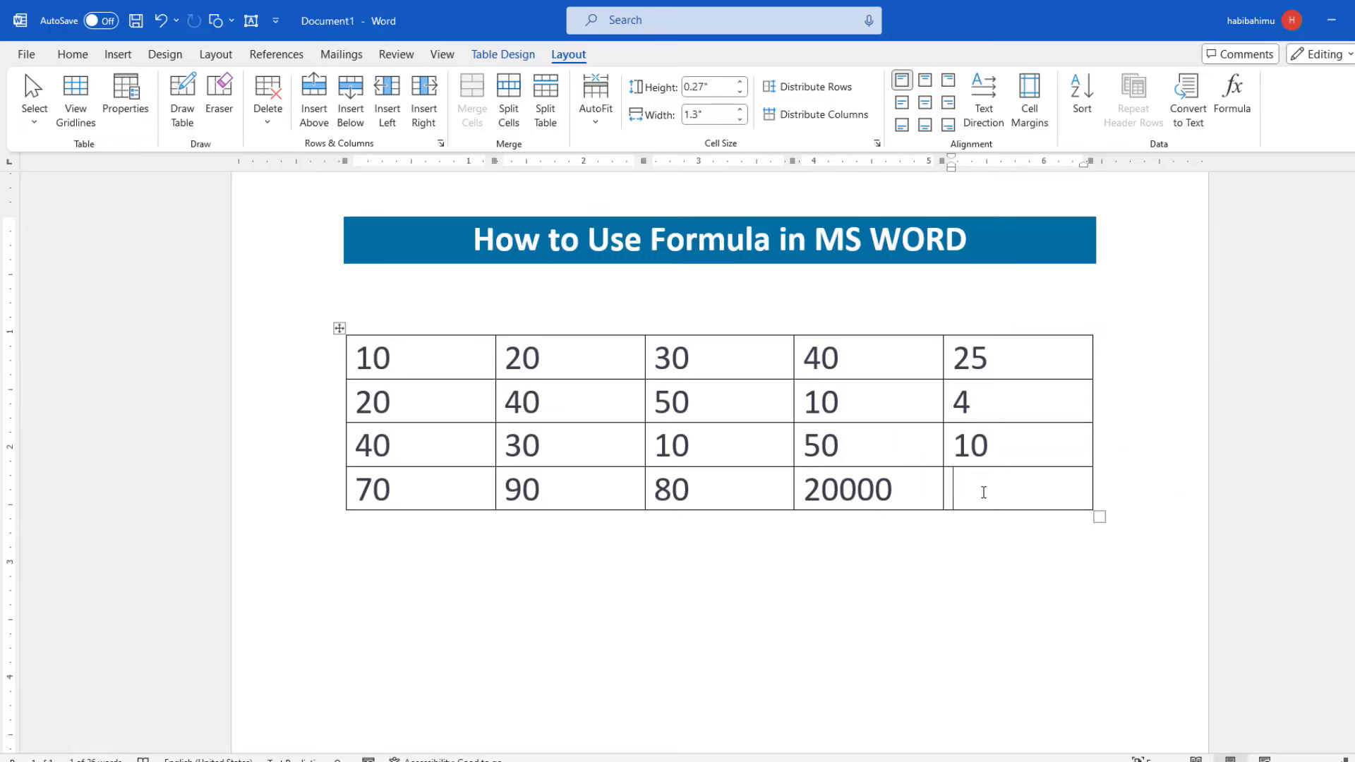
left_click(1234, 106)
left_click_drag(794, 544, 717, 544)
key("BackSpace")
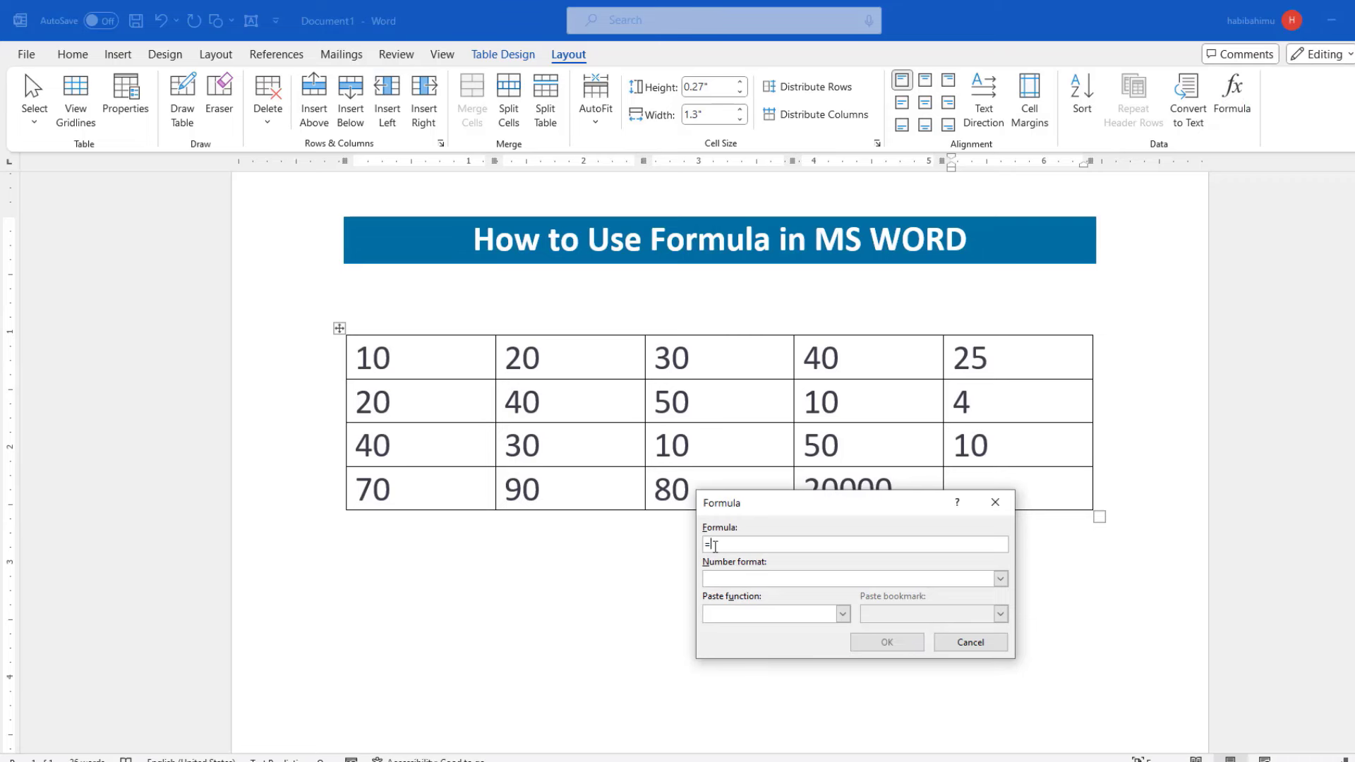
left_click(843, 614)
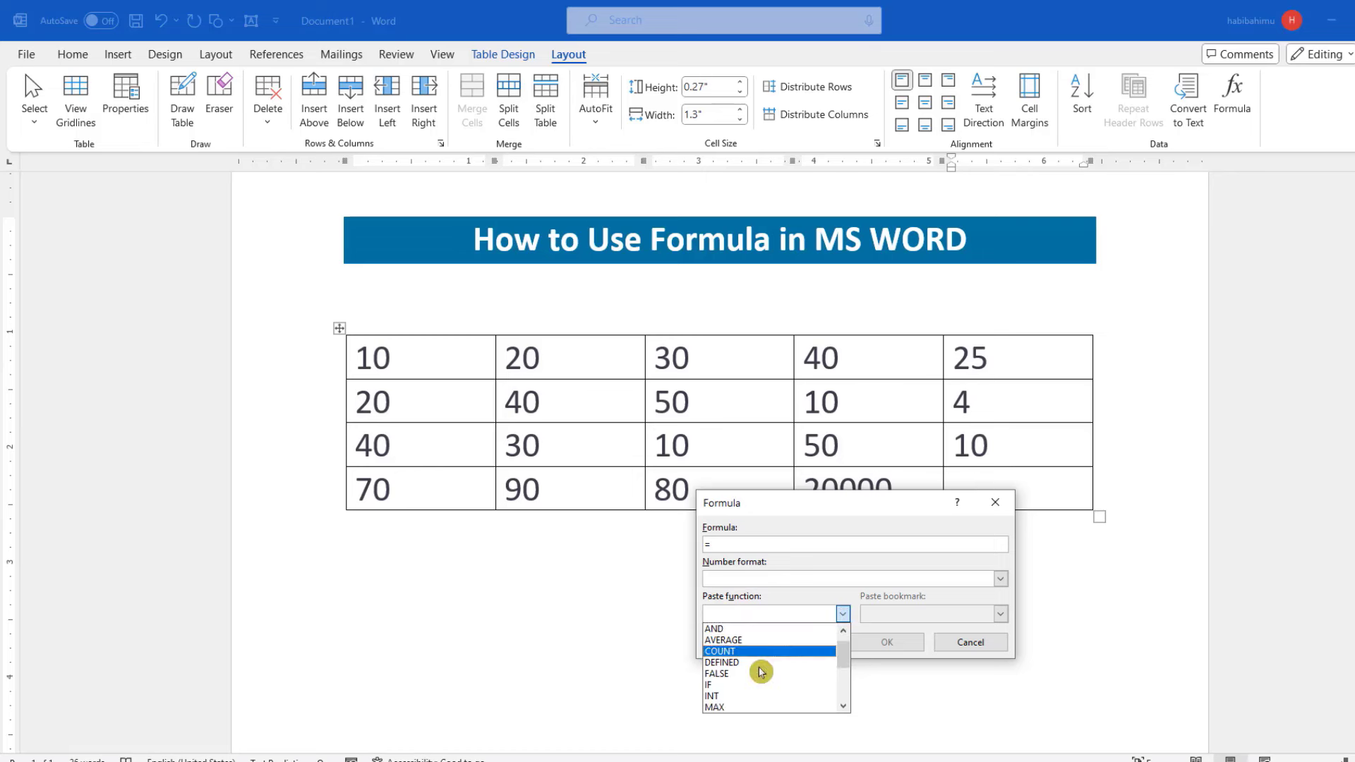
scroll(751, 667, "down", 2)
left_click(745, 656)
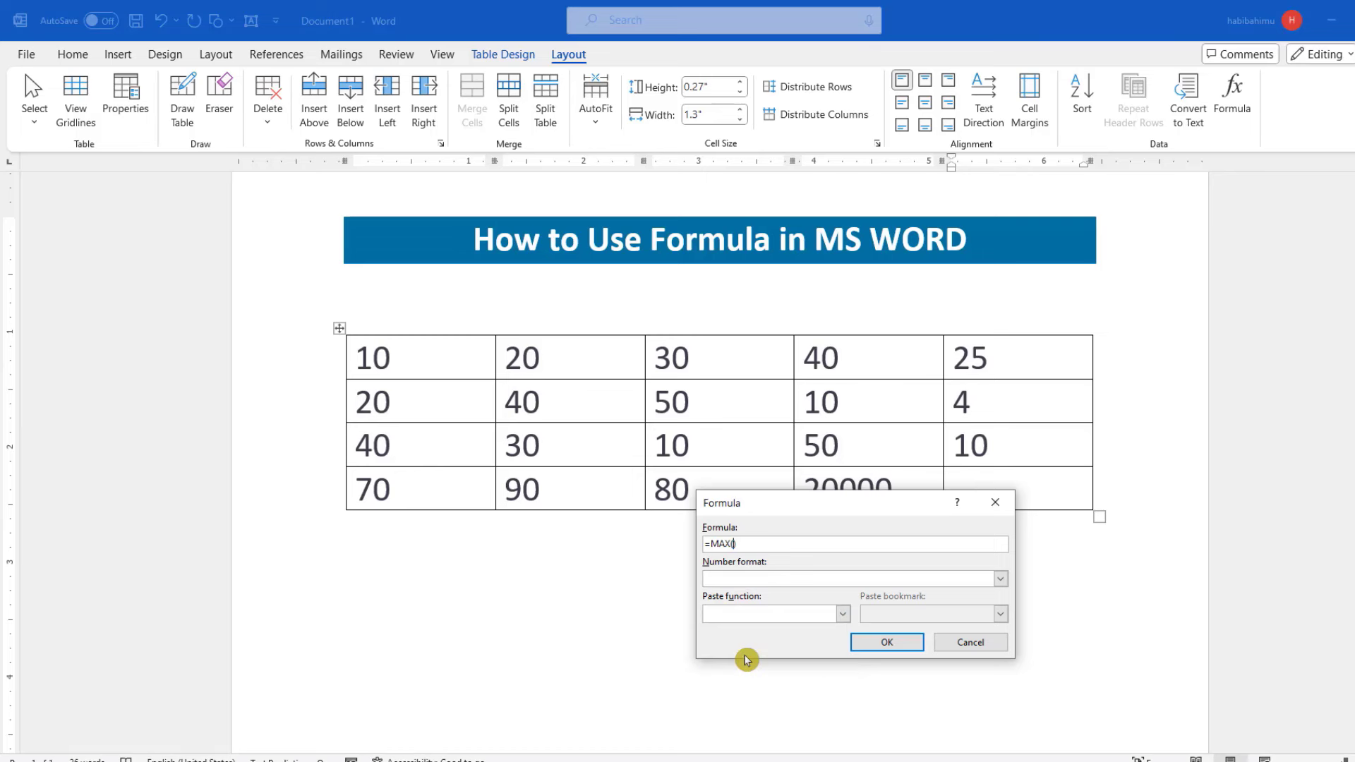
- Edit the formula to =MAX(a4:c4) and insert the result 90
left_click(772, 542)
type("LEFT")
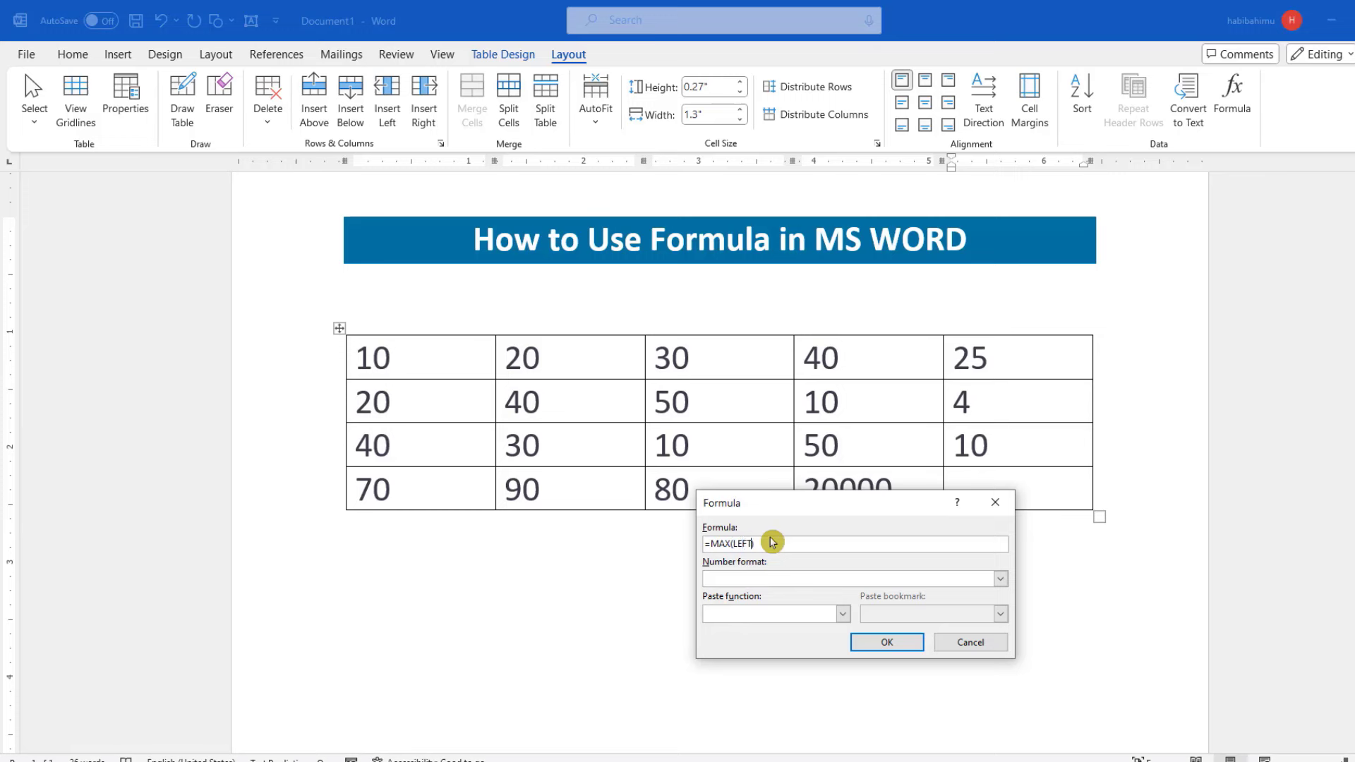
left_click_drag(774, 502, 770, 538)
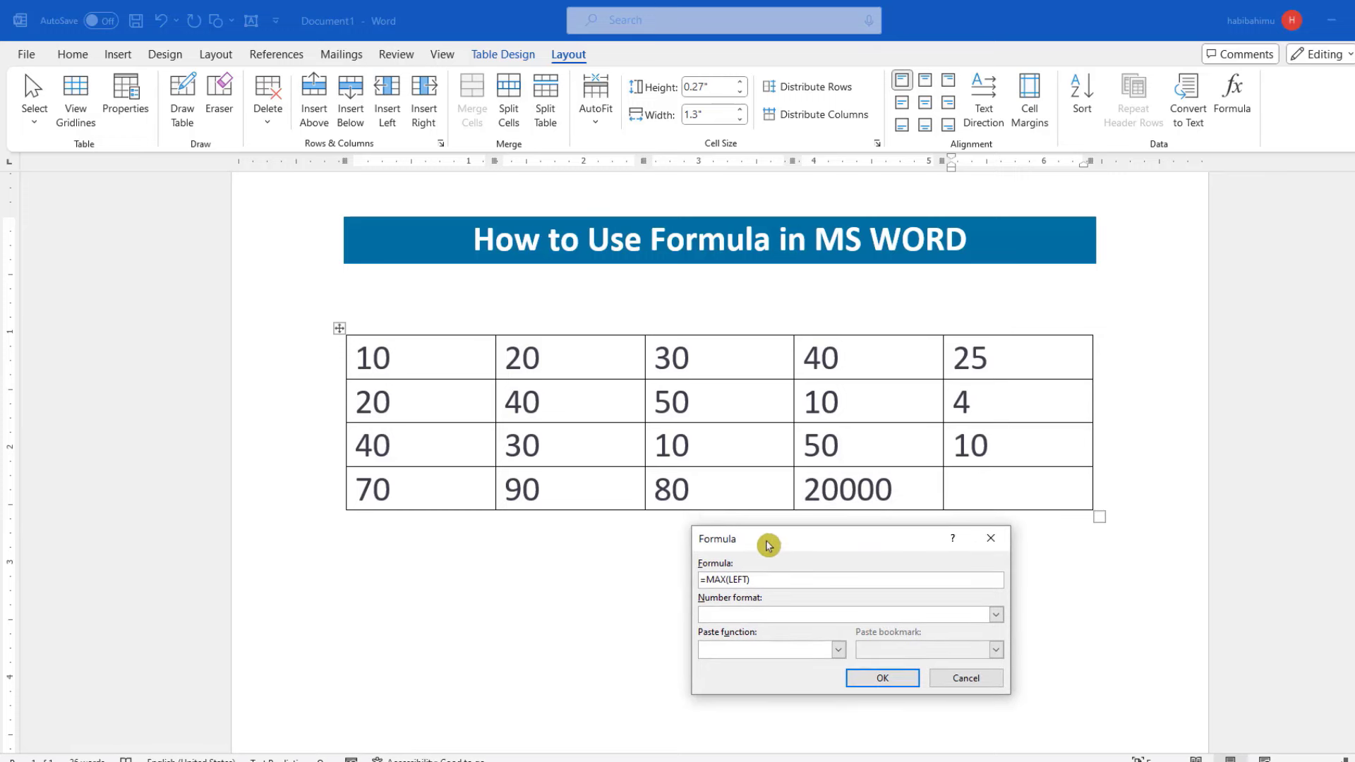
key("BackSpace")
key("BackSpace")
key("BackSpace")
type("a4:c4")
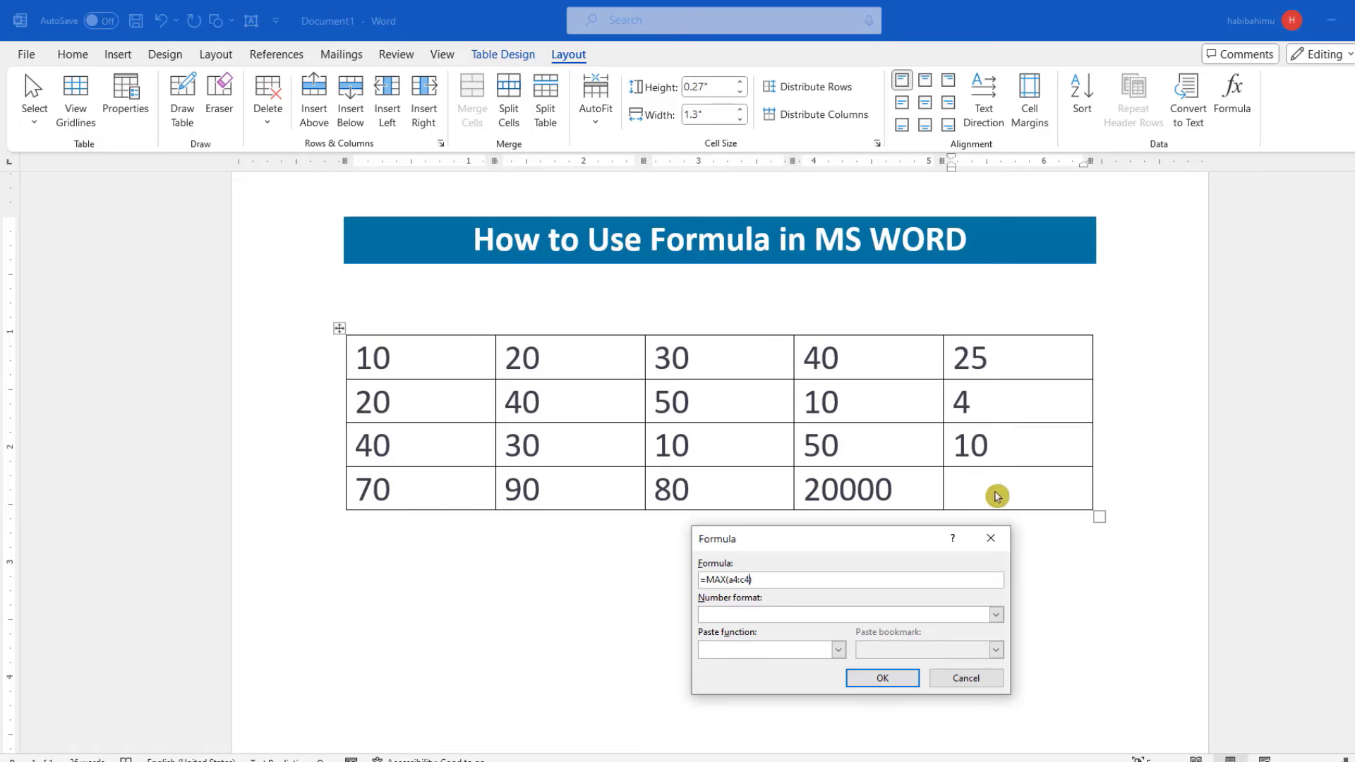
left_click(897, 678)
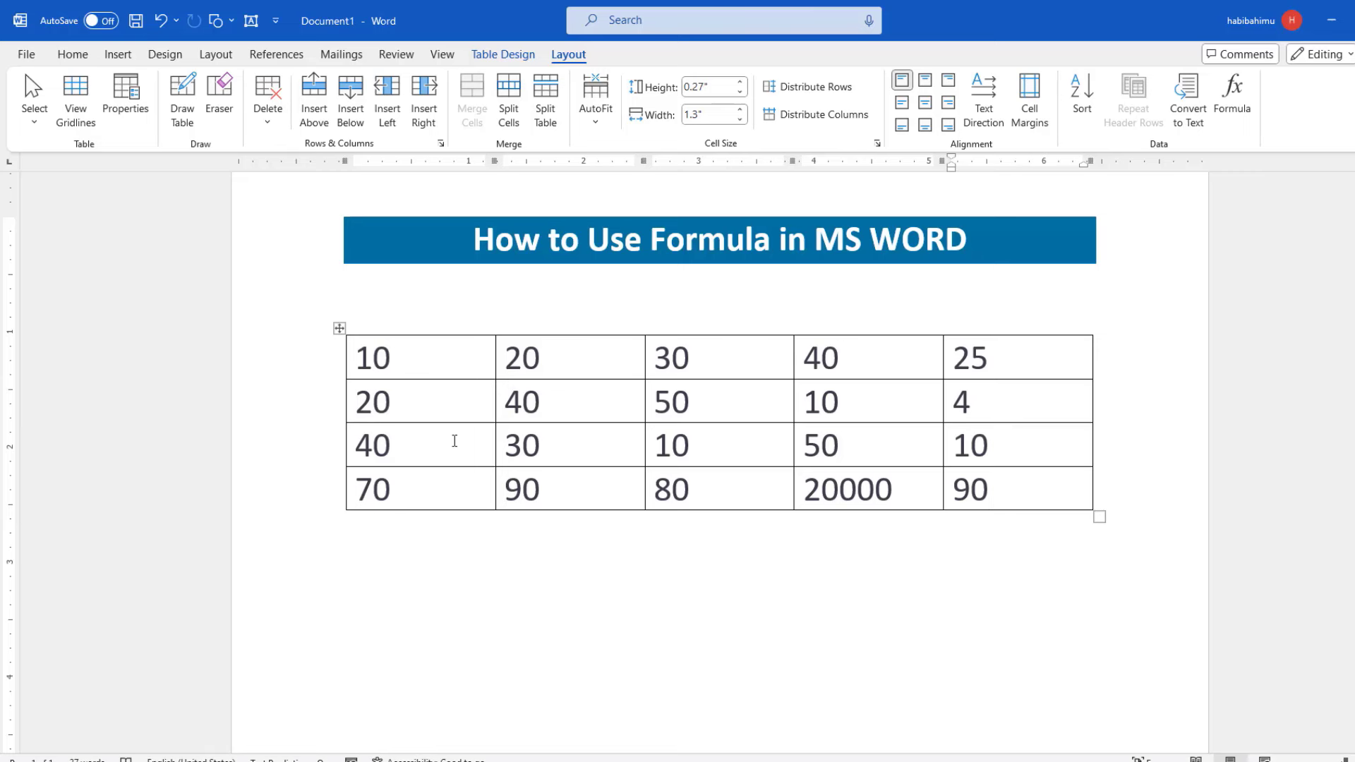
left_click(566, 399)
mouse_move(368, 351)
left_mouse_down()
mouse_move(1013, 443)
mouse_move(1029, 485)
left_mouse_up()
left_click(1005, 365)
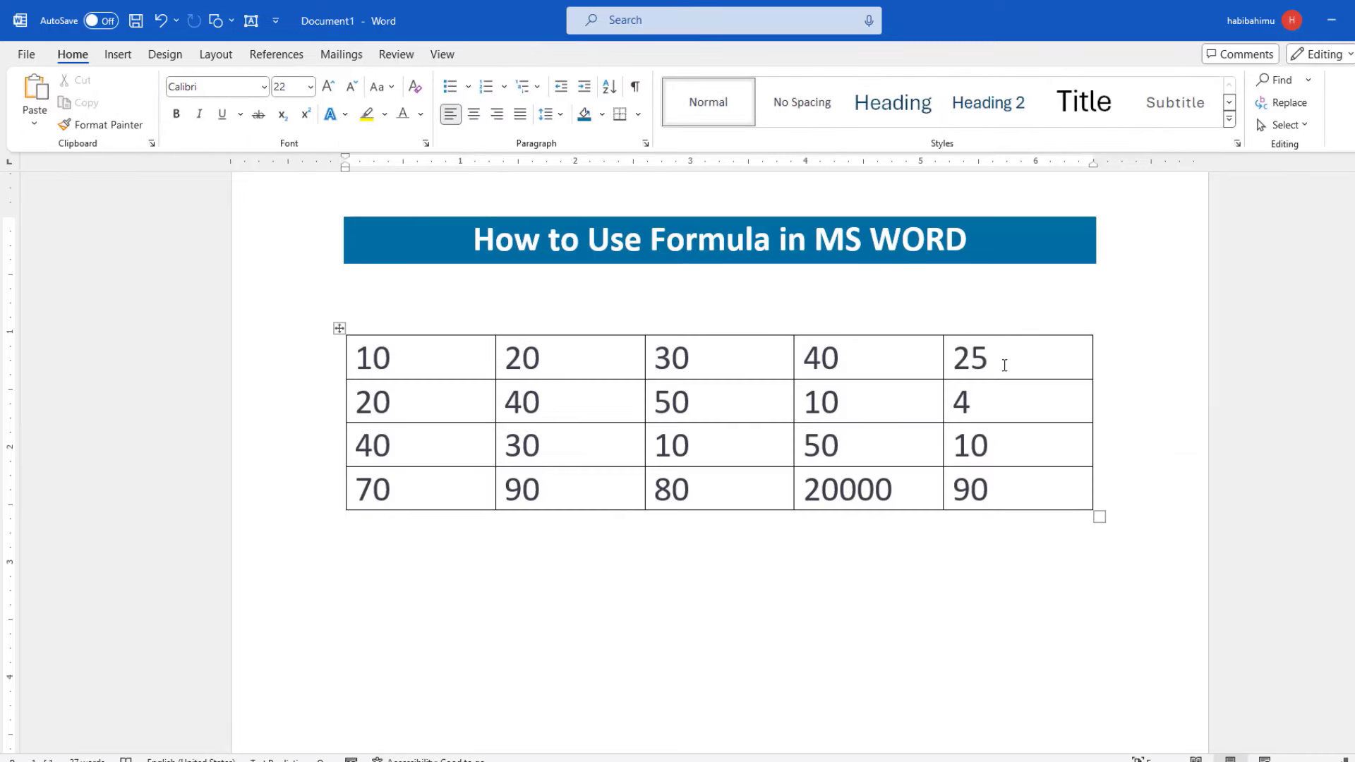
left_click_drag(1005, 365, 1023, 494)
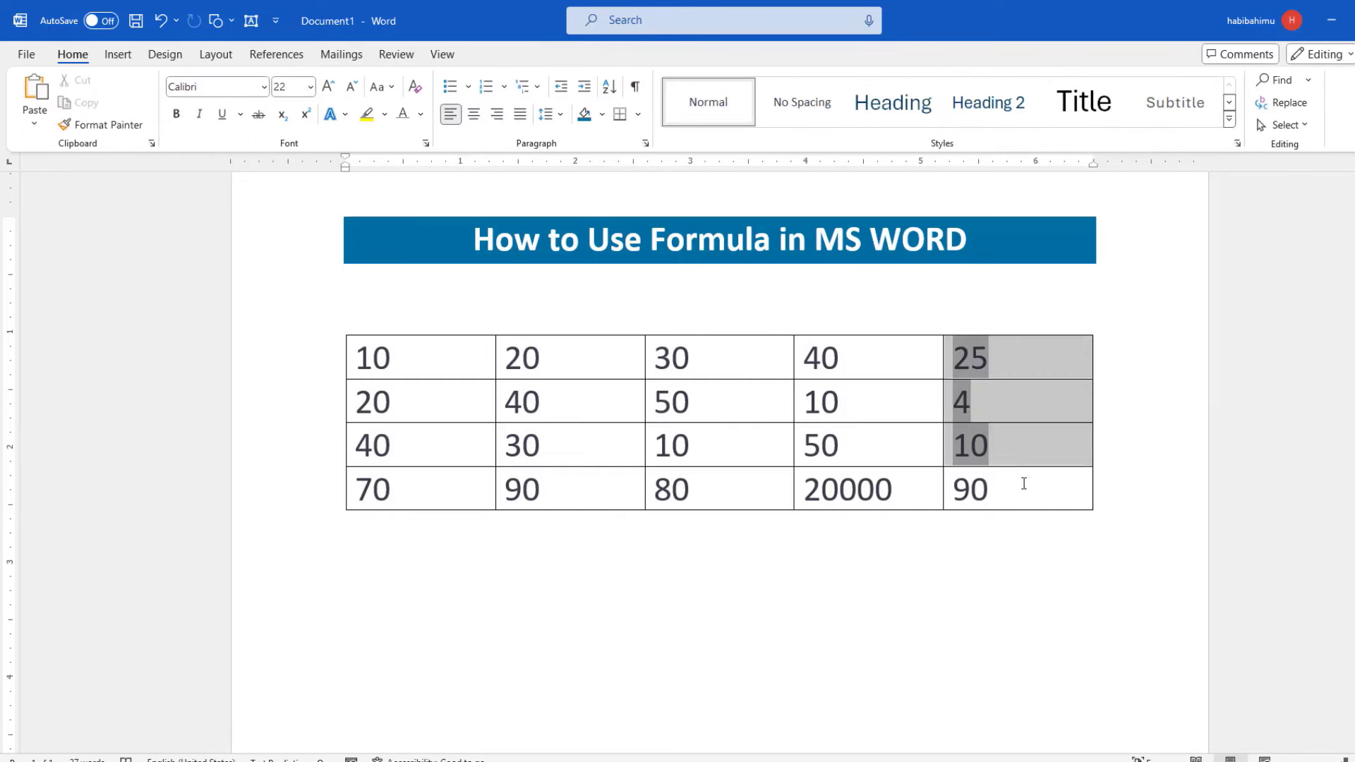
left_click(349, 498)
double_click(868, 498)
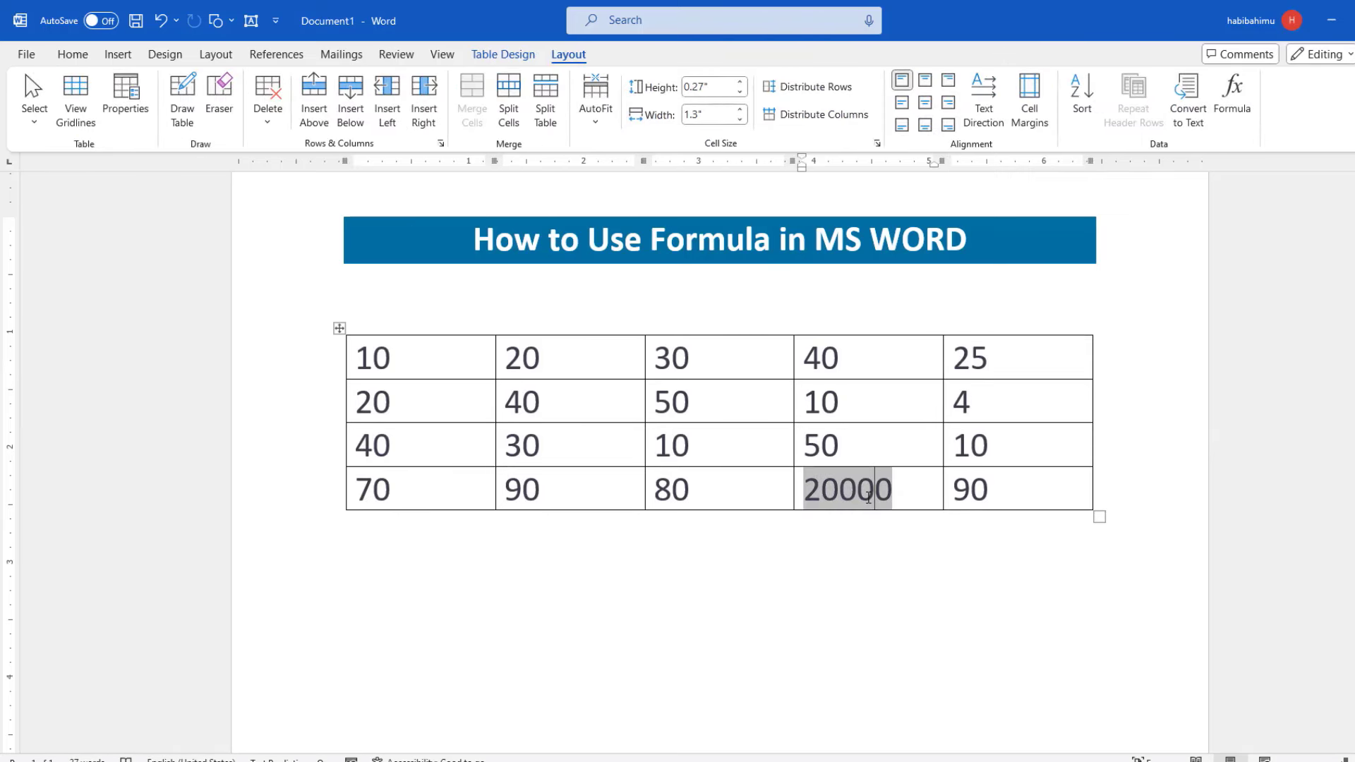
left_click(843, 445)
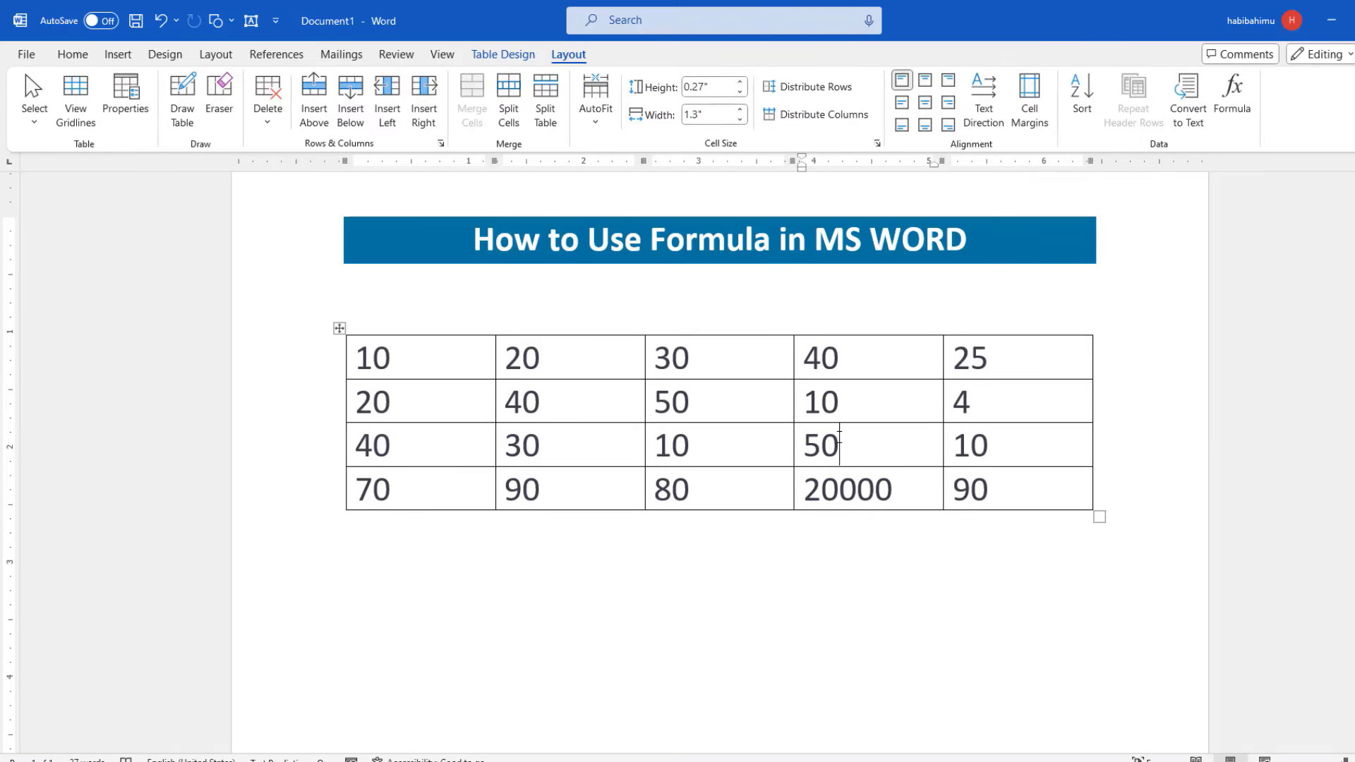
left_click(1010, 327)
left_click(986, 338)
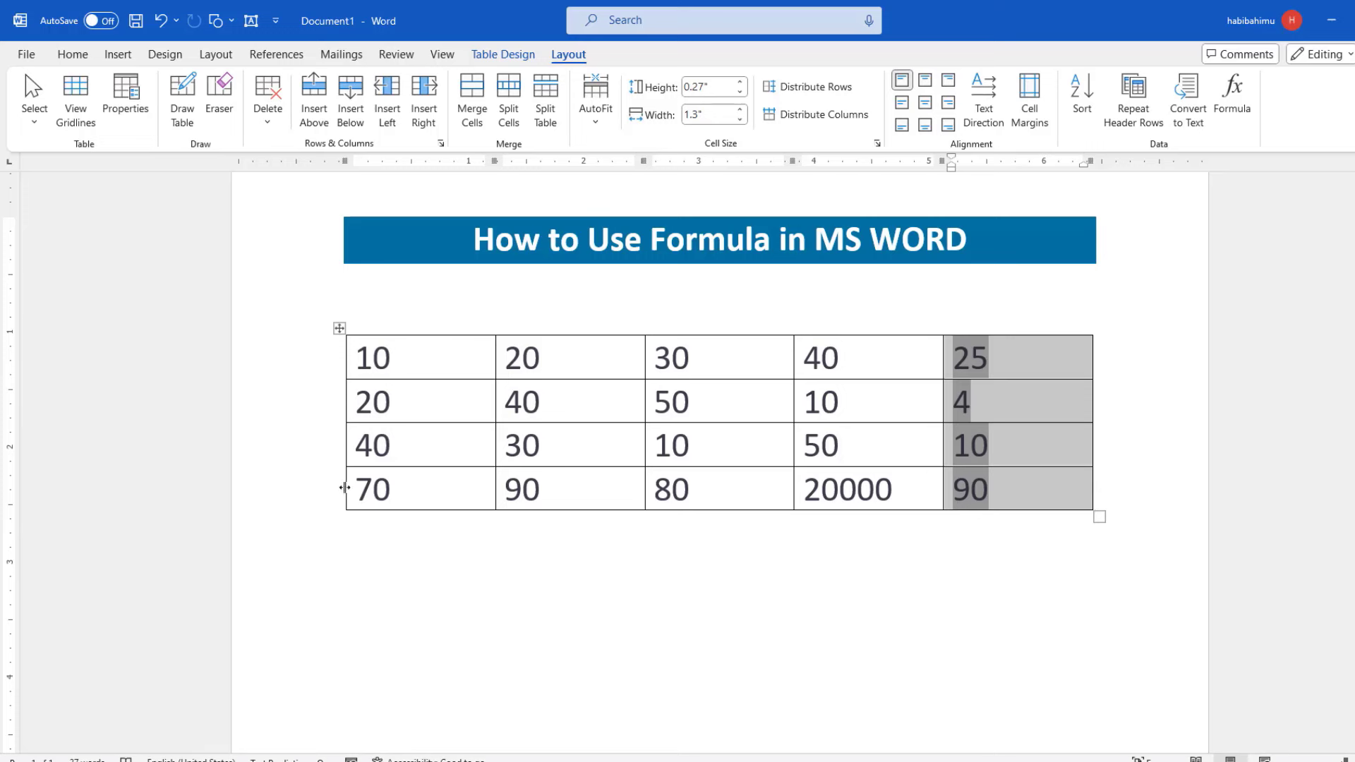
left_click(363, 490)
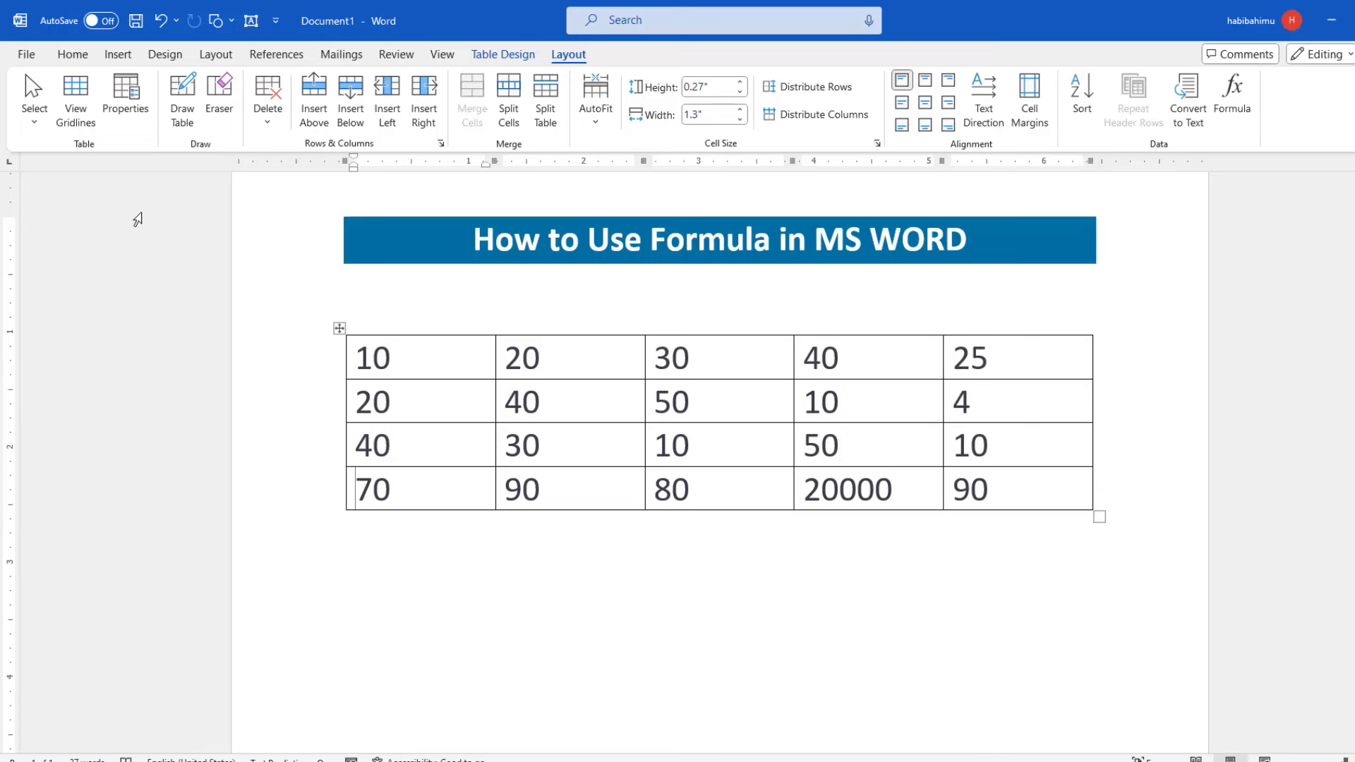
- Turn off Header Row, First Column and Banded Rows, turn on Total Row and Last Column, and expand the style gallery
left_click(521, 59)
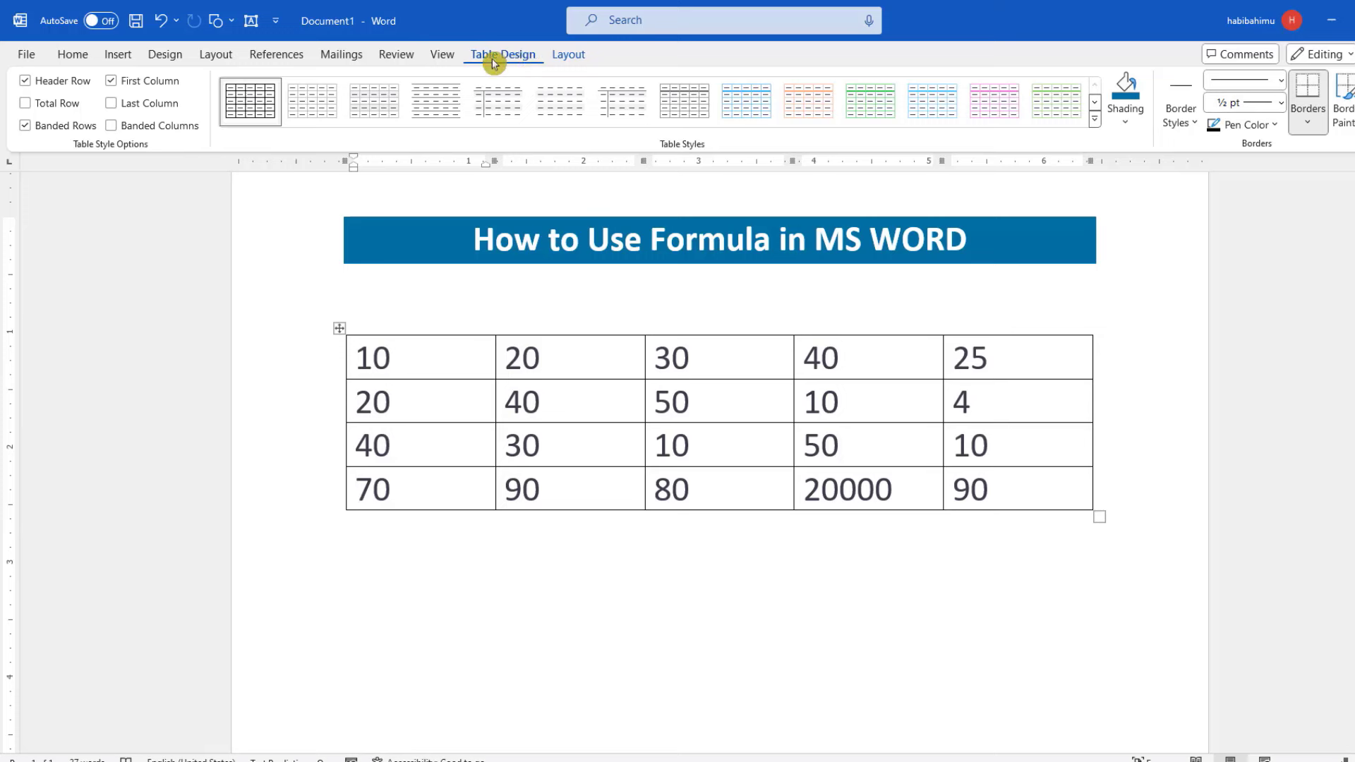
left_click(27, 83)
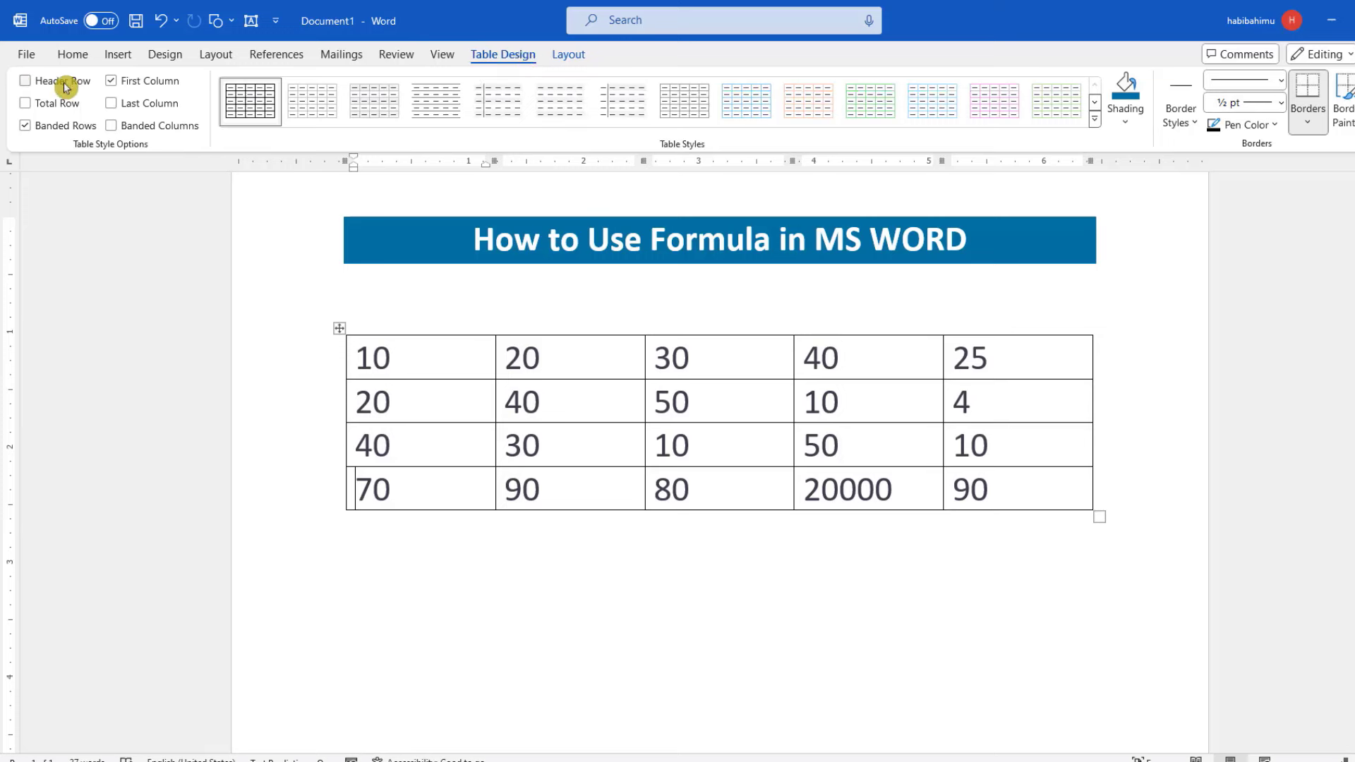
left_click(111, 81)
left_click(27, 126)
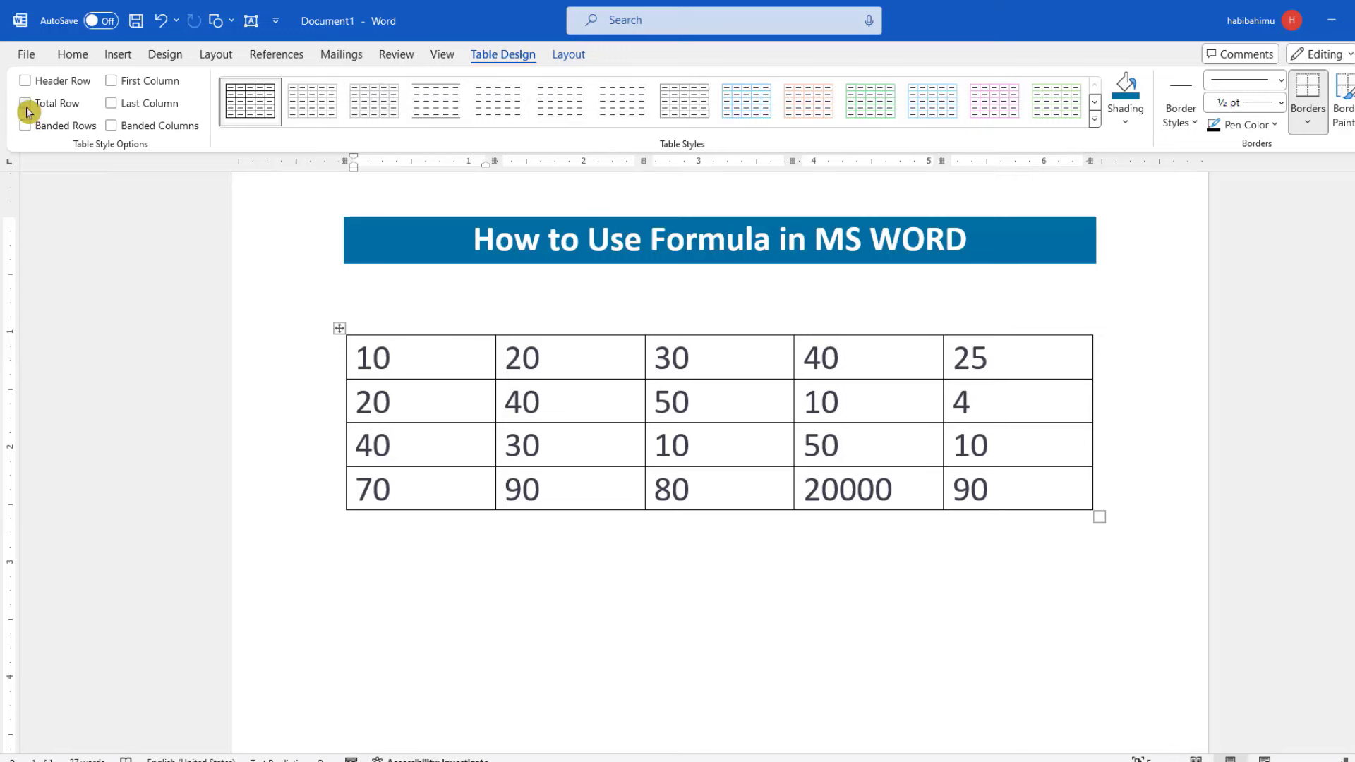
left_click(25, 105)
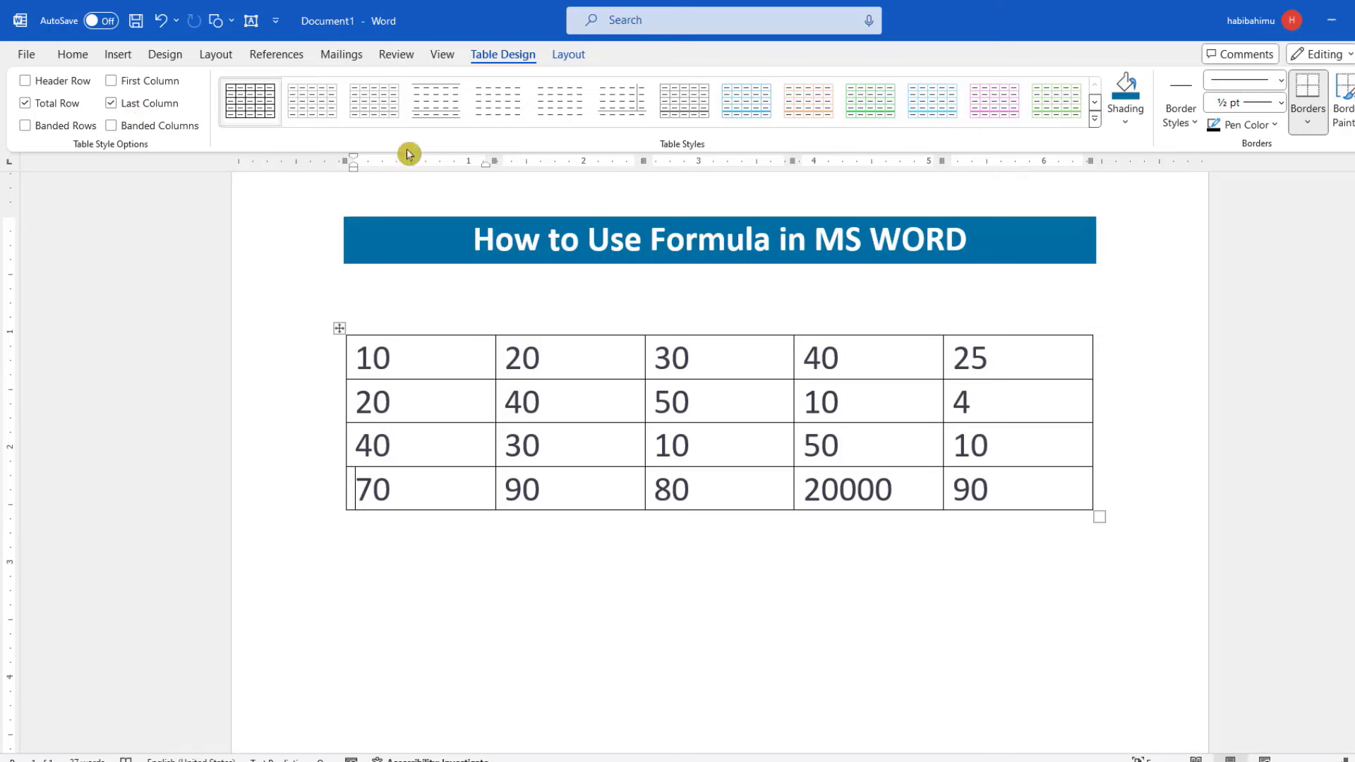
left_click(356, 489)
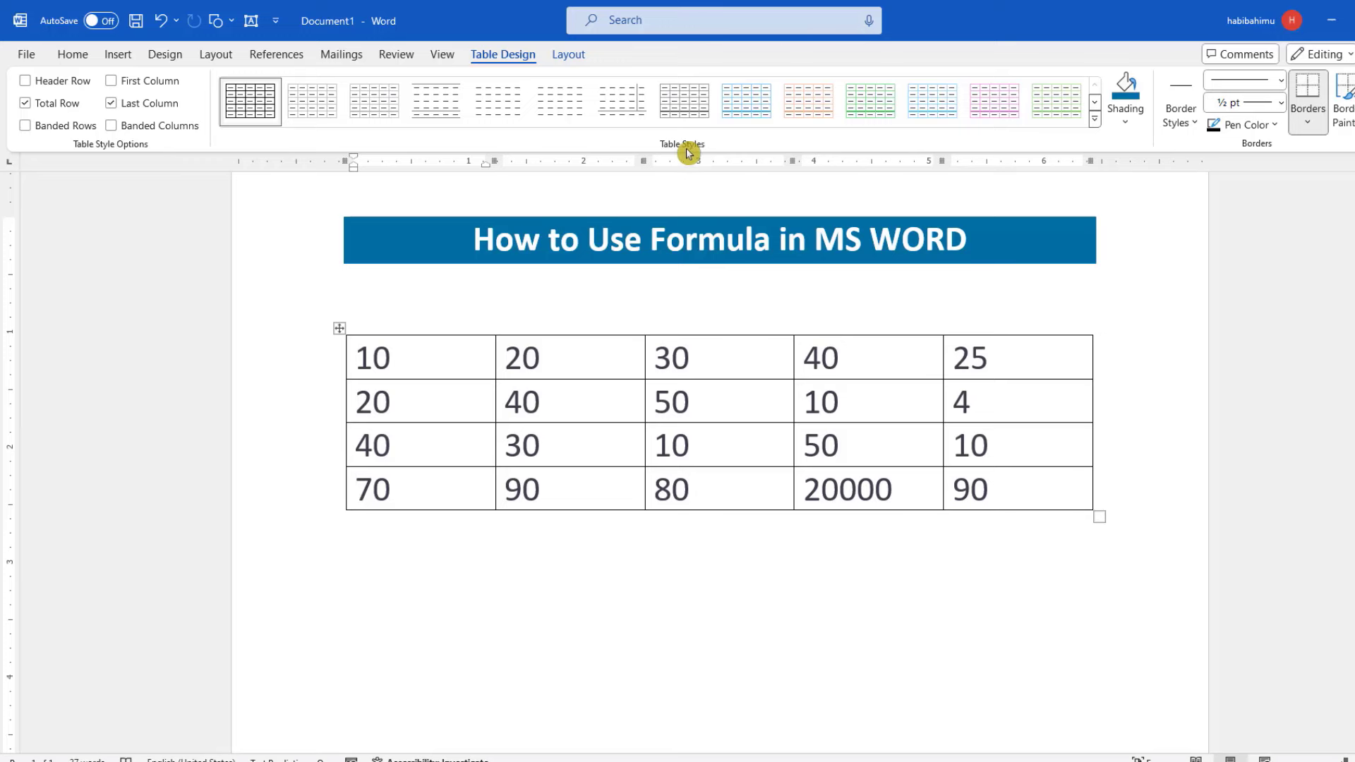
left_click(1095, 119)
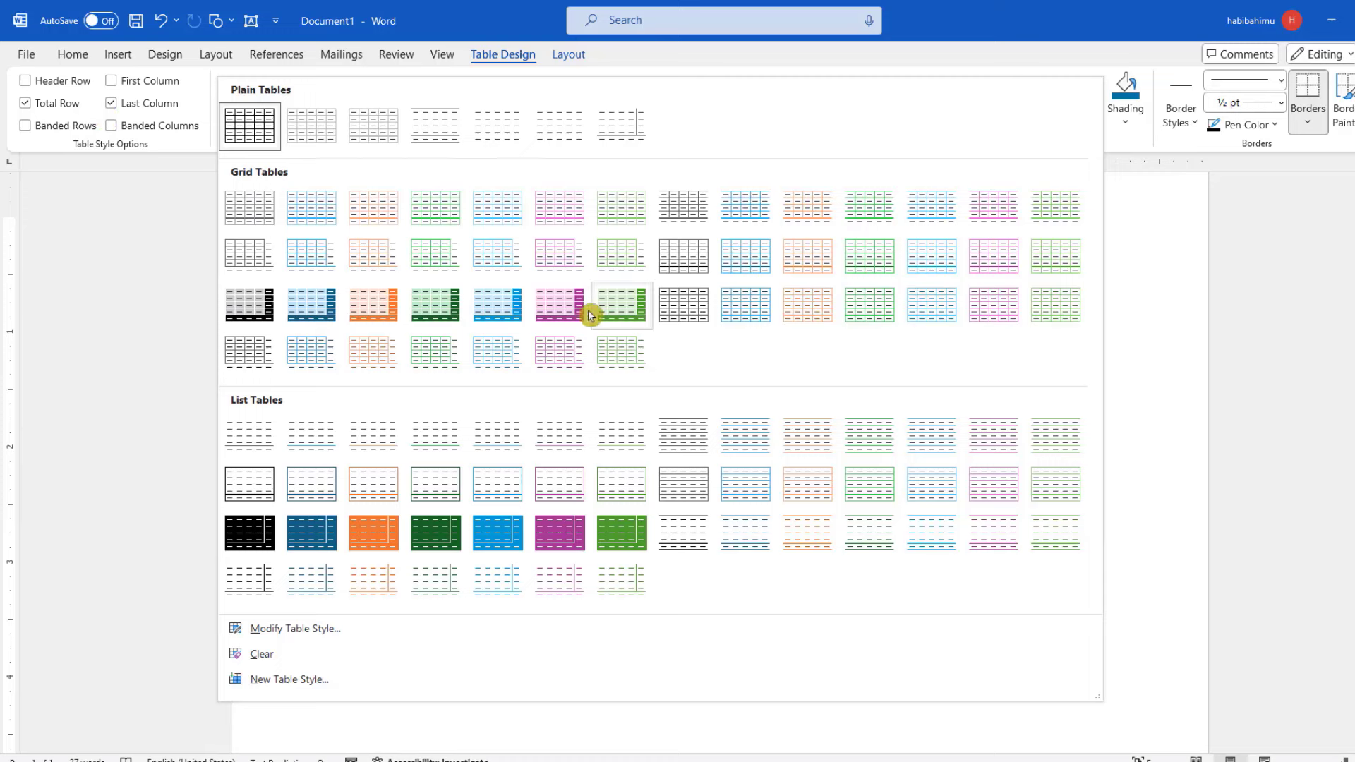
- Apply the dark-blue Grid Table style, then select 20000 in the bottom row
left_click(319, 310)
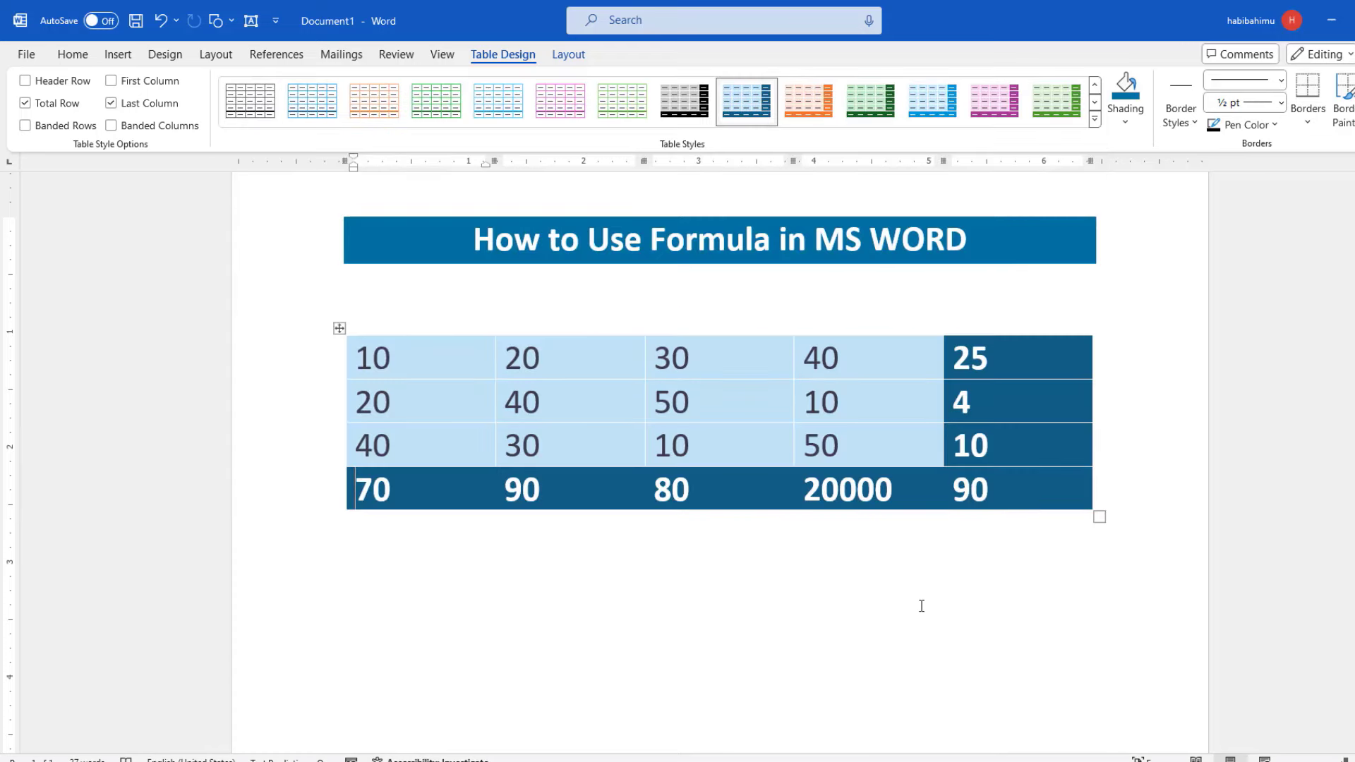
scroll(922, 605, "up", 1)
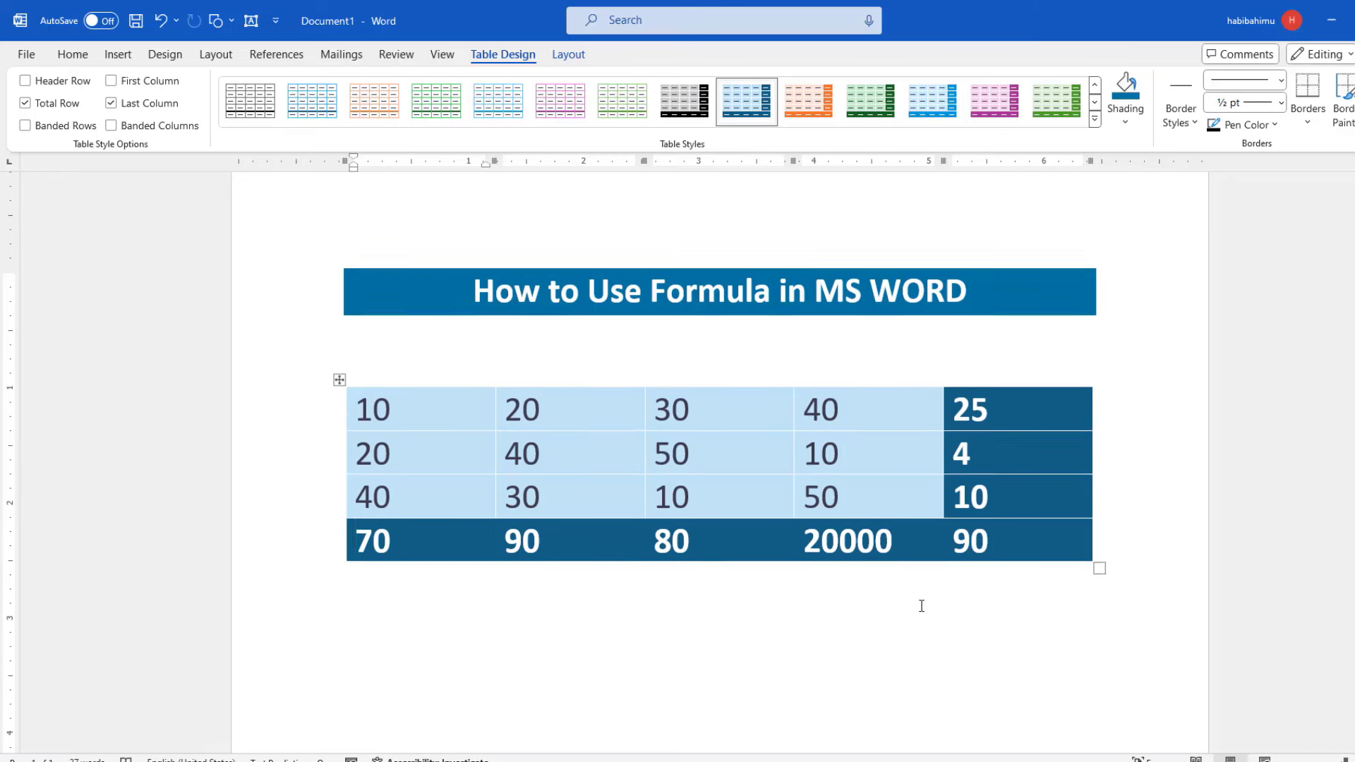
double_click(854, 554)
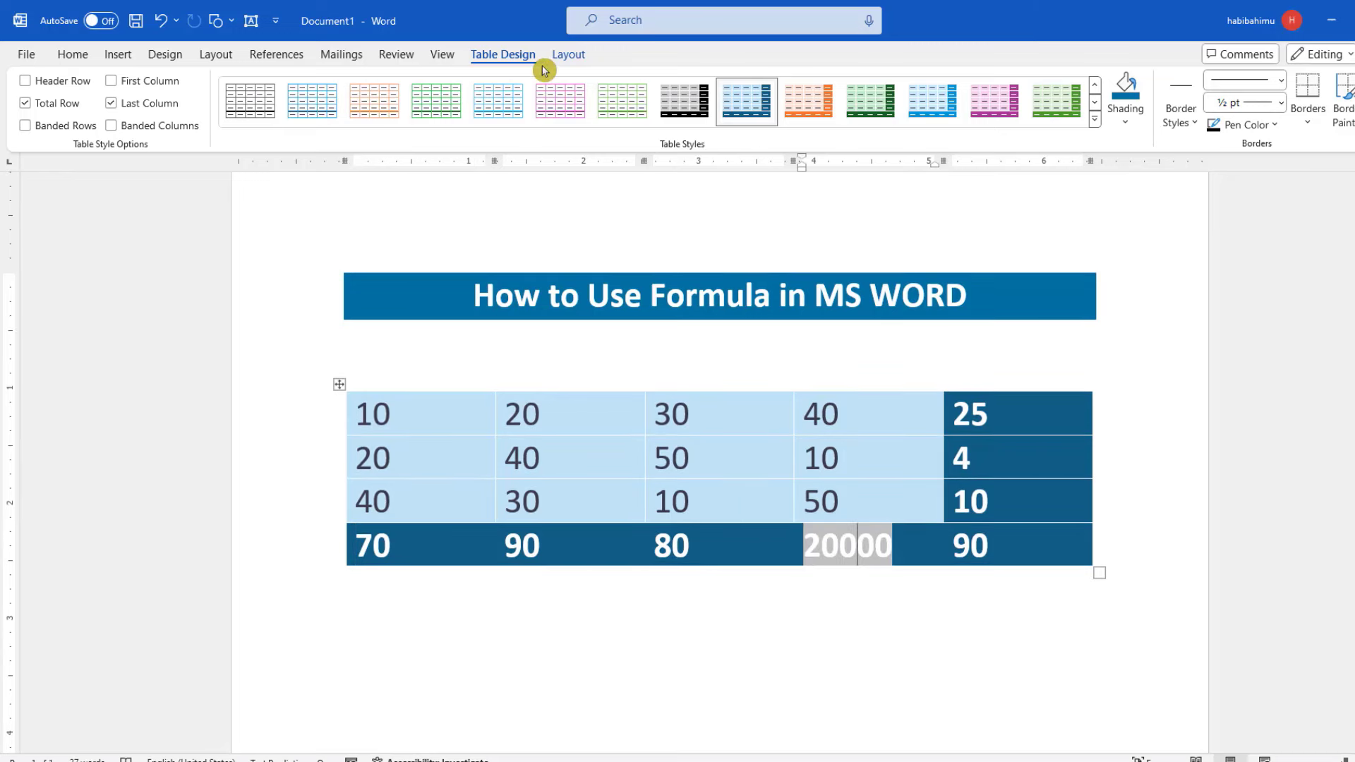
left_click(564, 55)
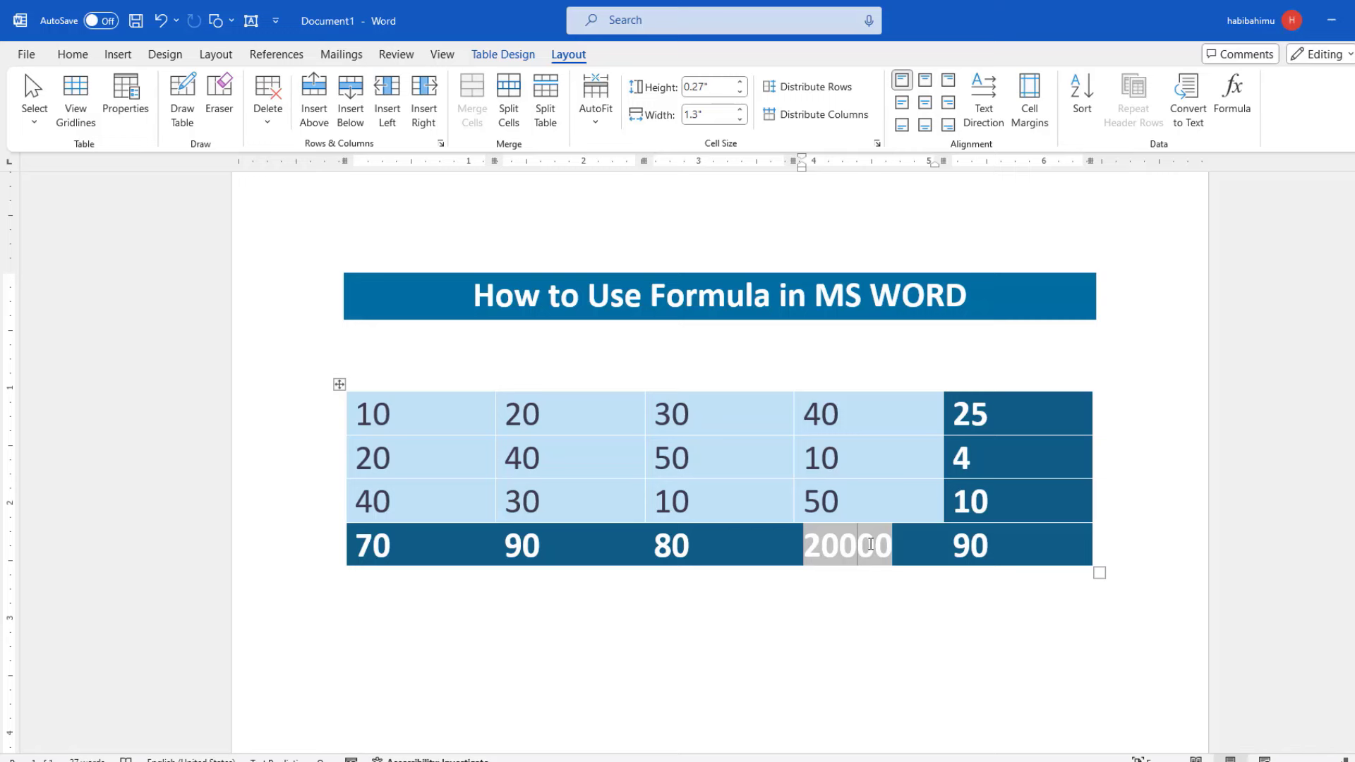
left_click(1234, 97)
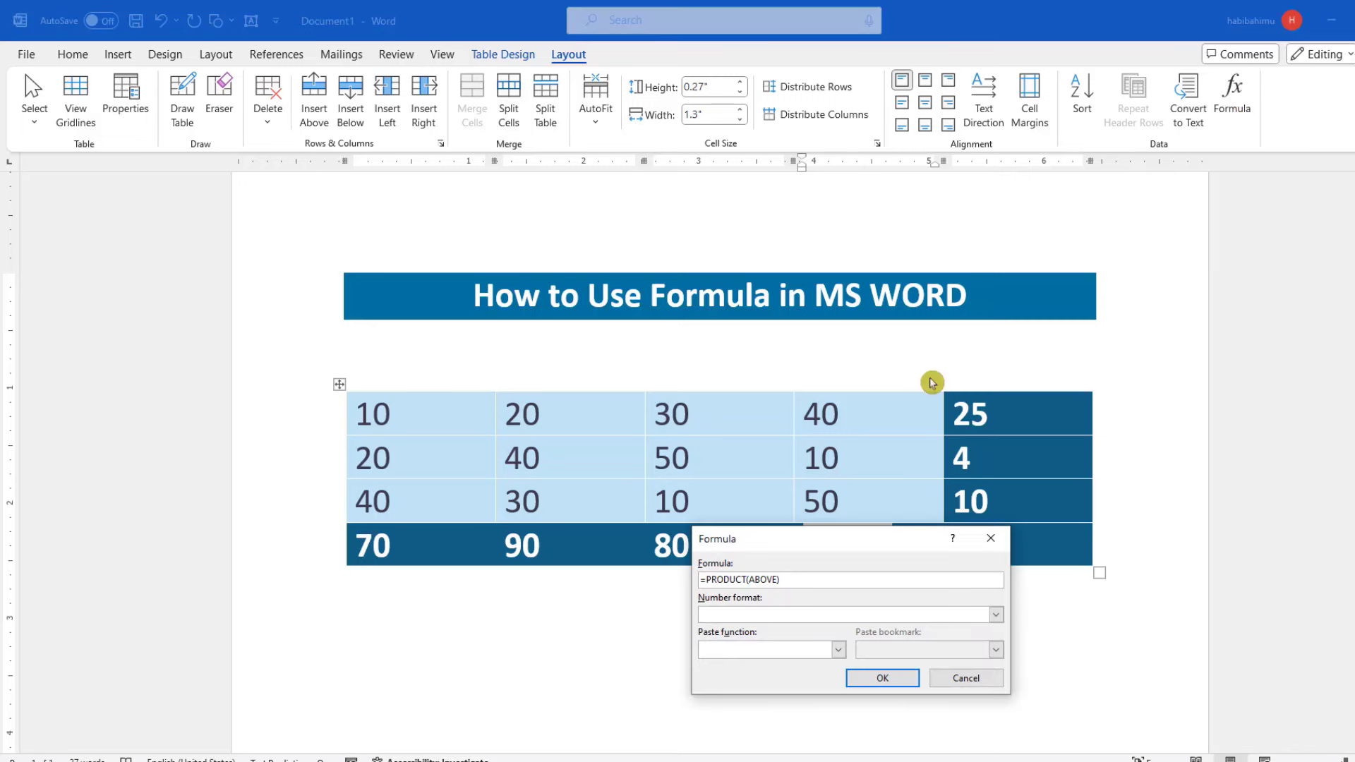
left_click_drag(856, 556, 1099, 497)
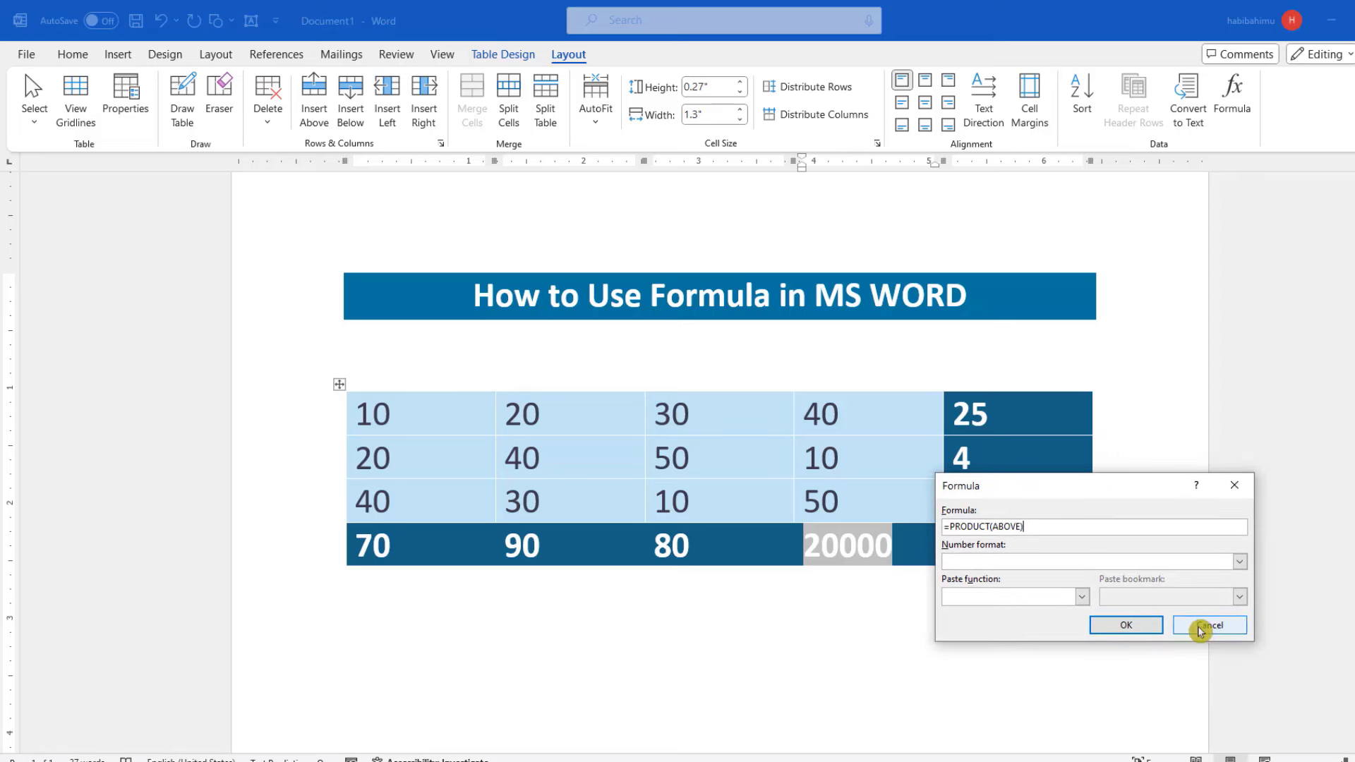
left_click(1229, 631)
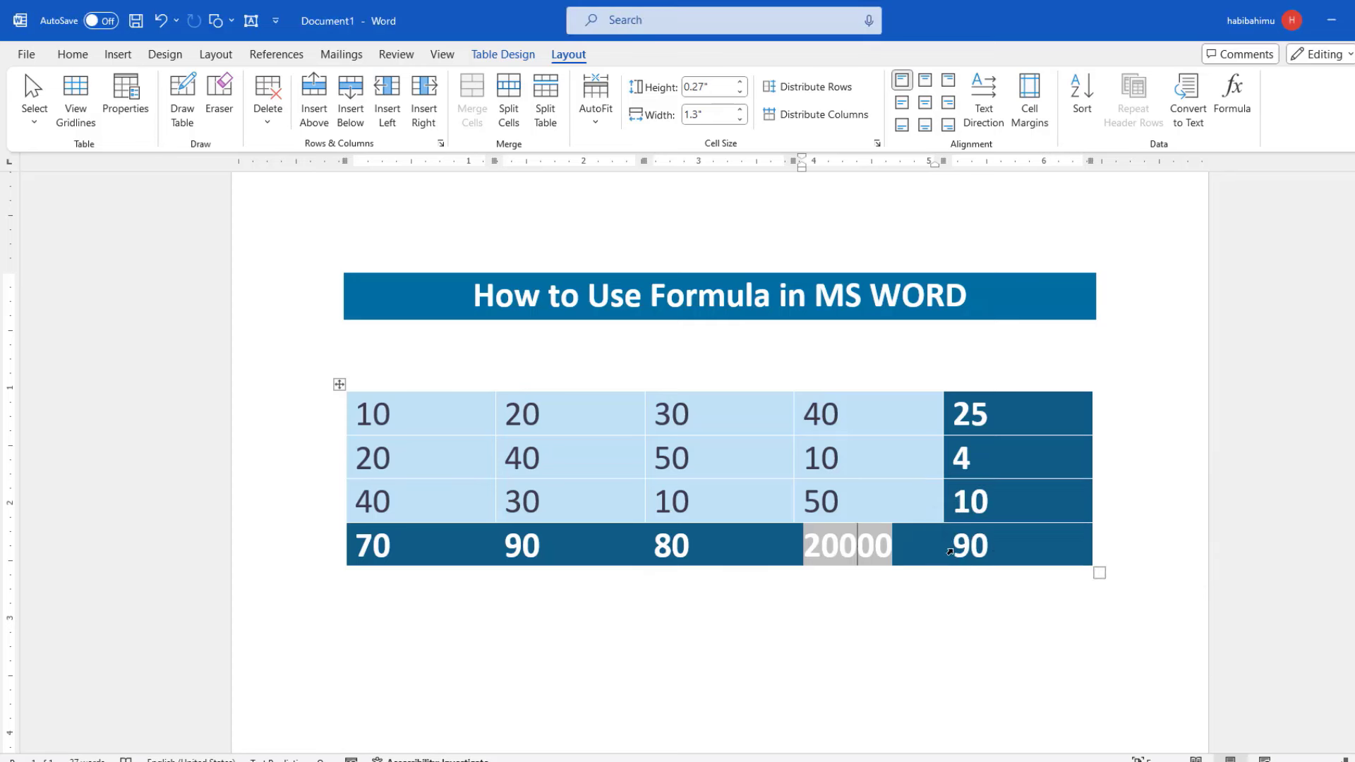
left_click(981, 452)
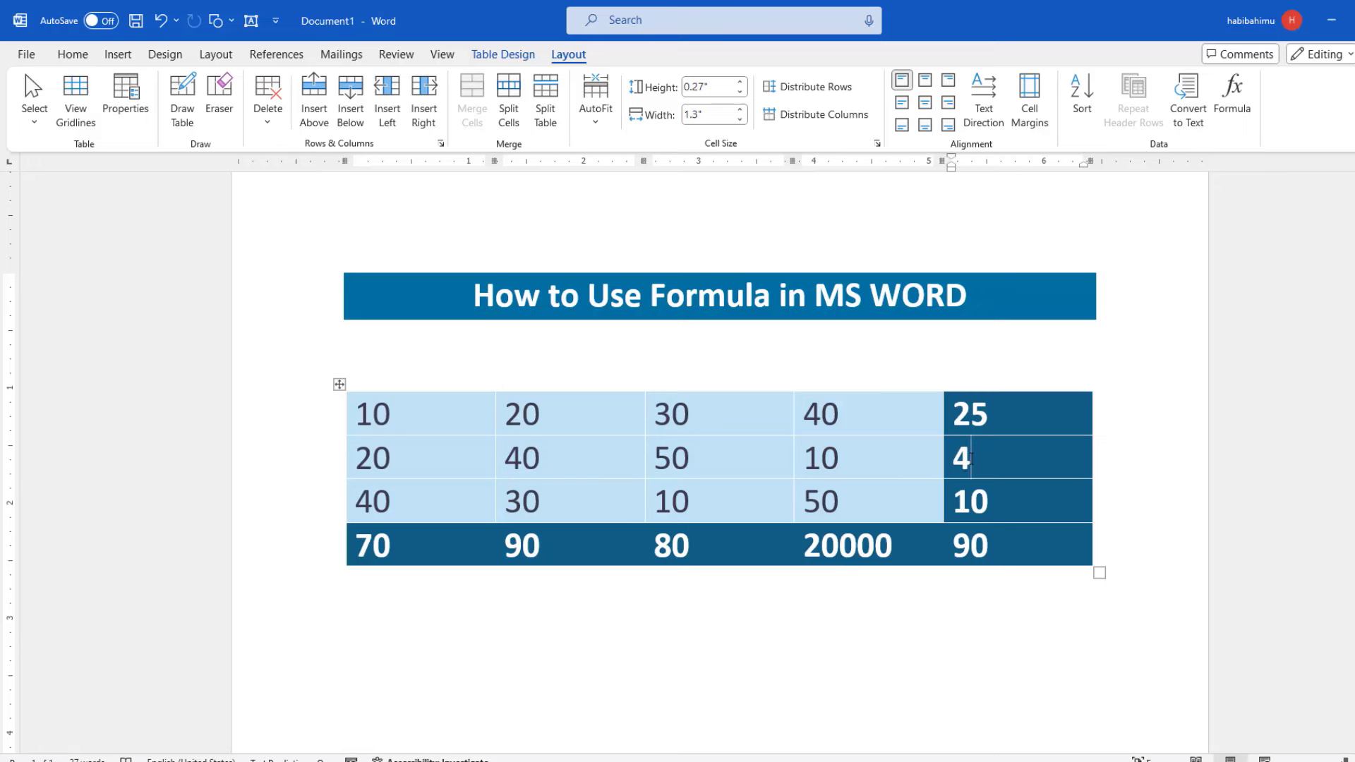
left_click(1235, 94)
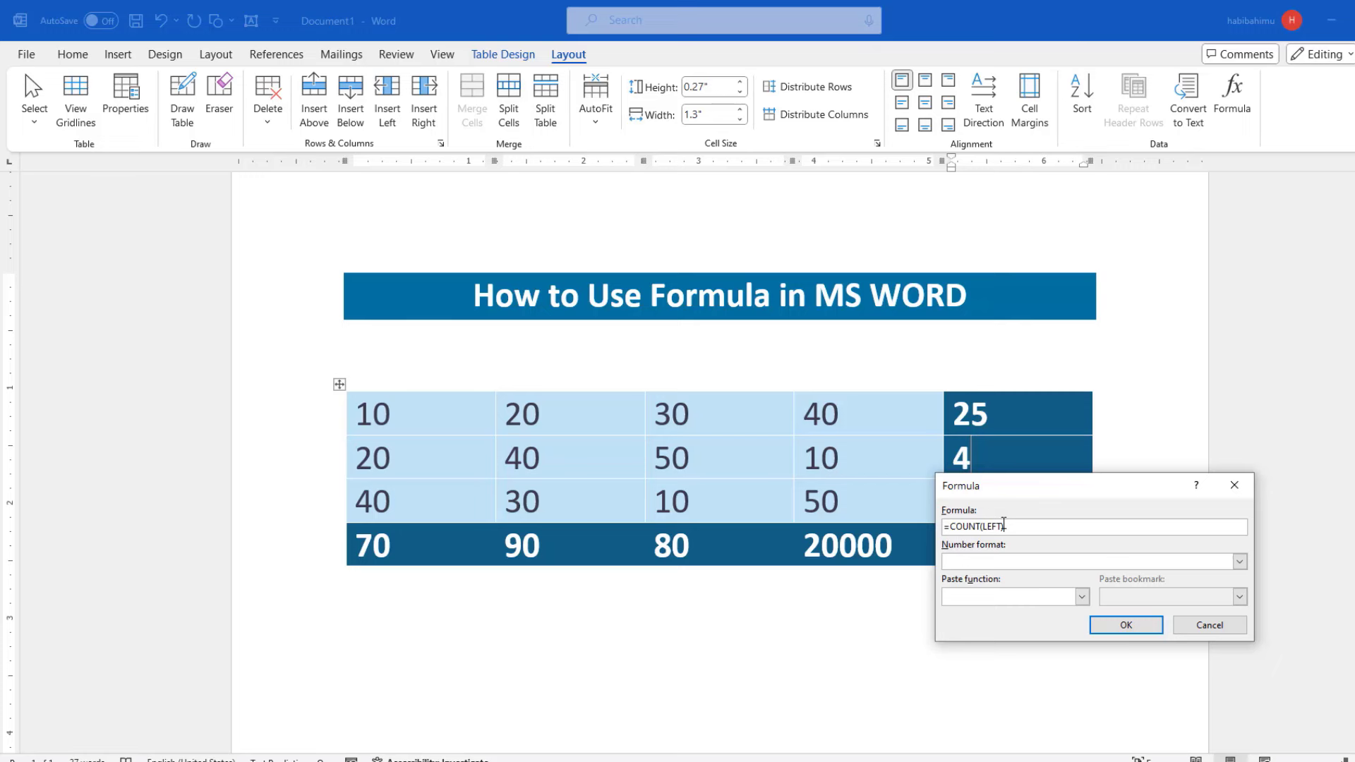
left_click(1126, 625)
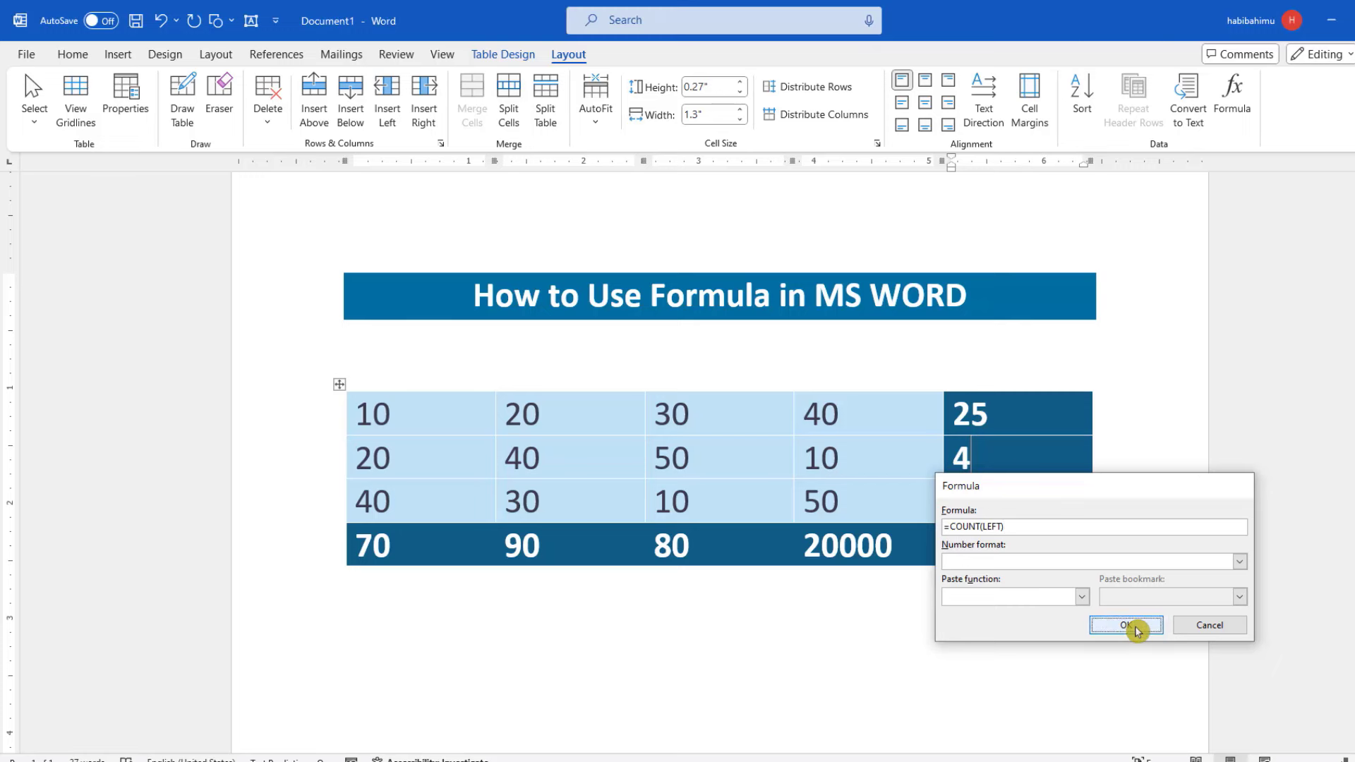
left_click(794, 608)
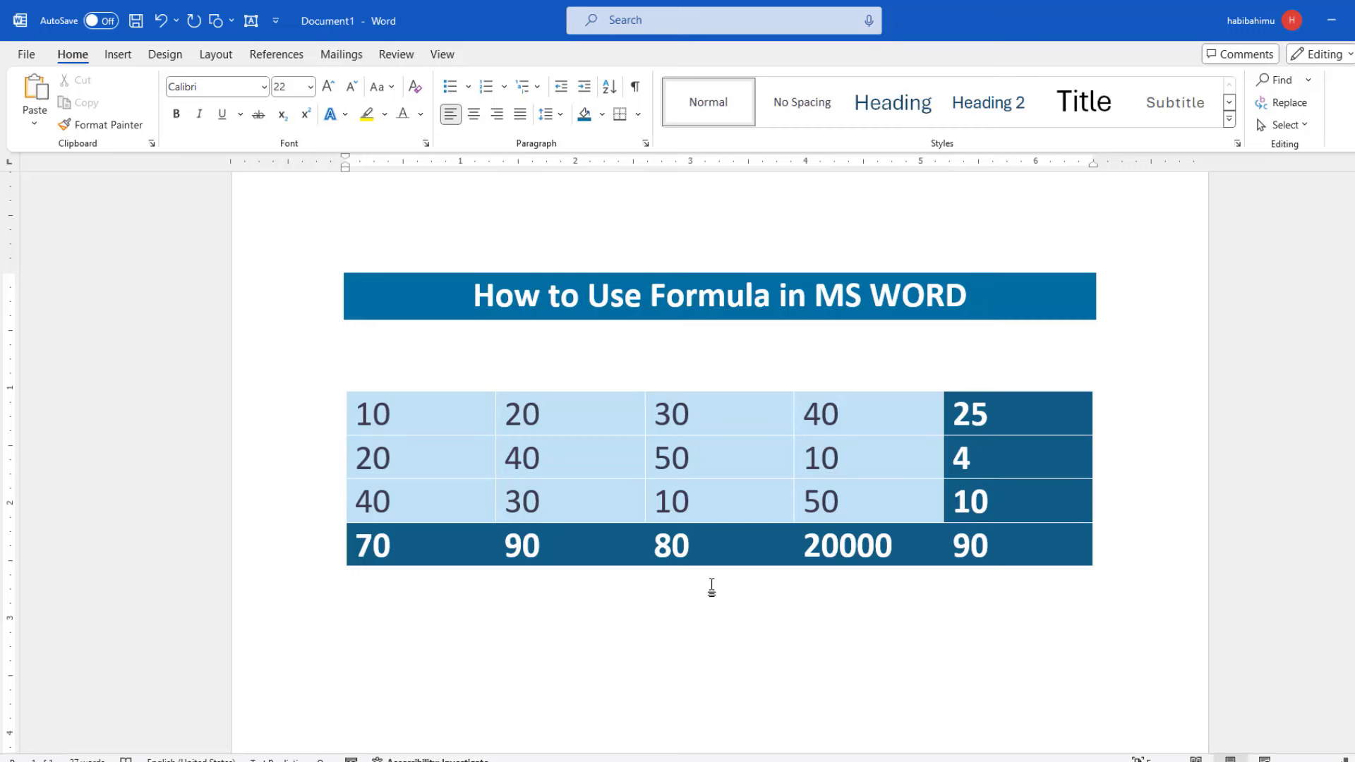